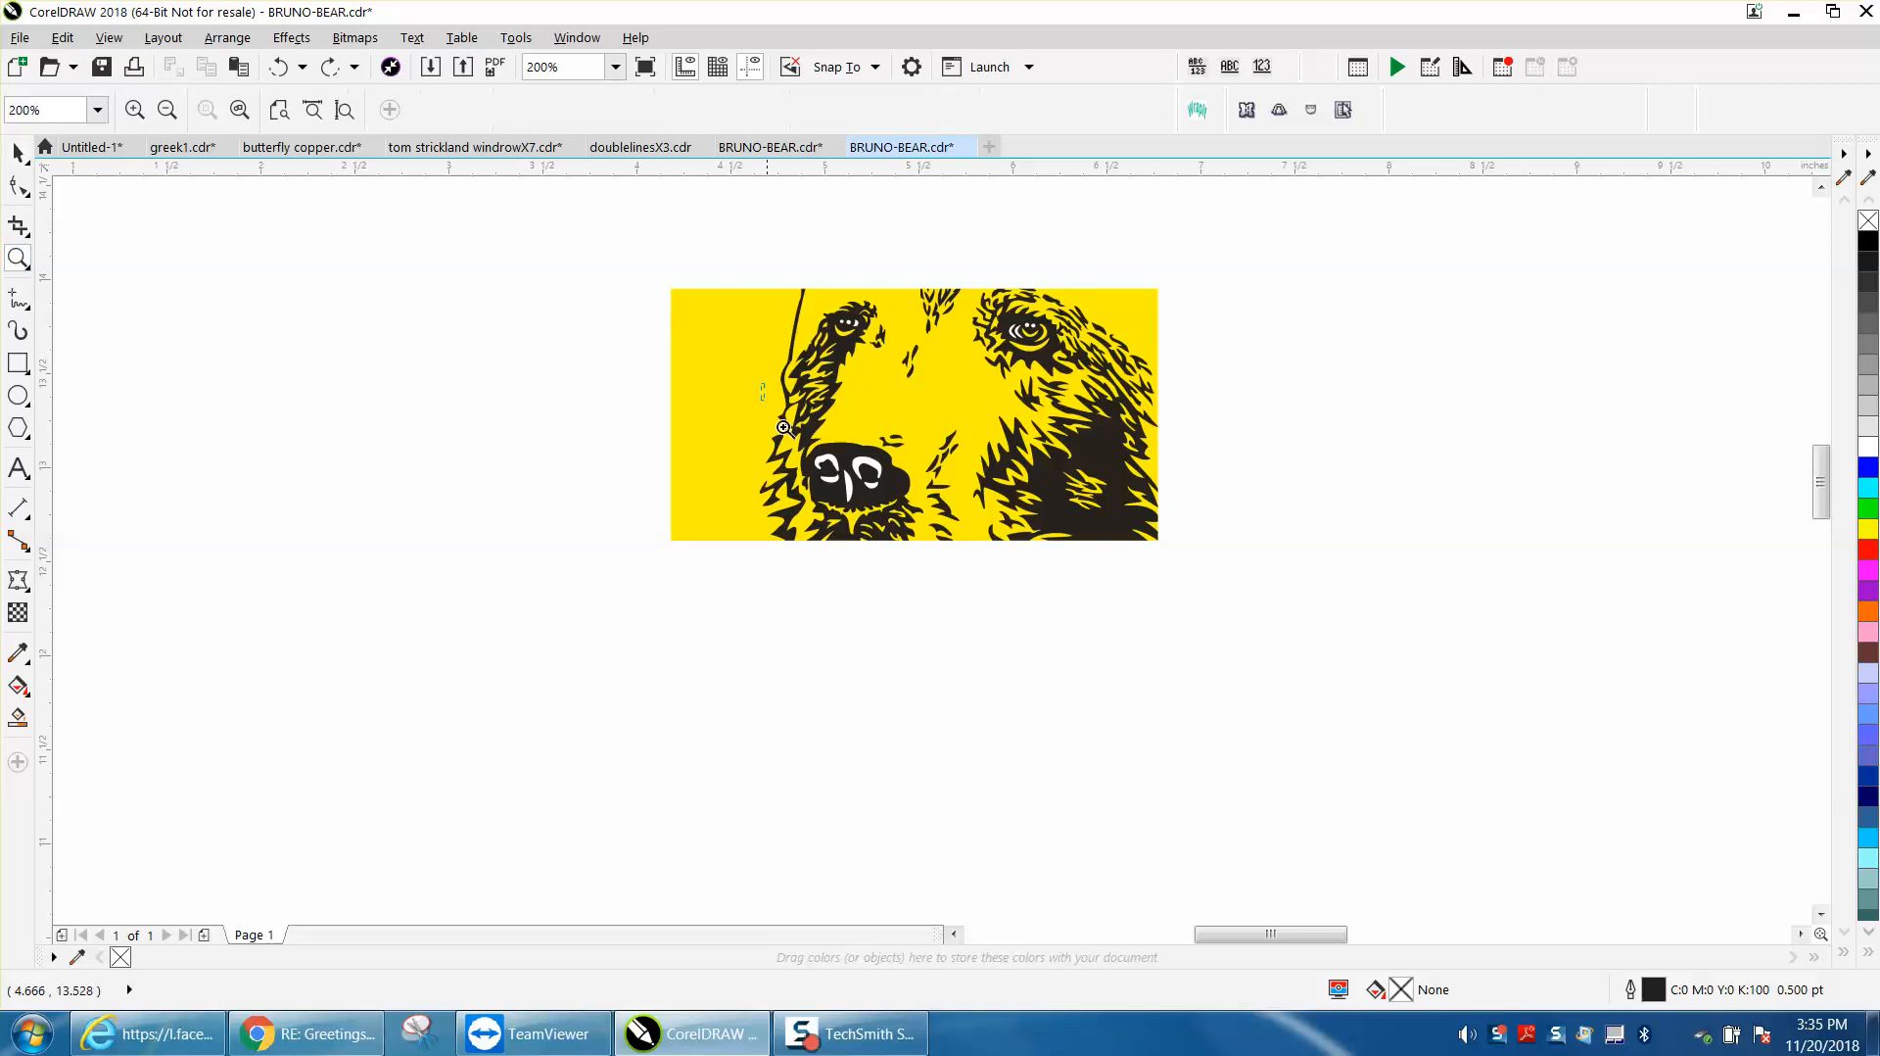
Try deleting the grouped white highlights on the bear's nose, and undo the deletion
click(20, 153)
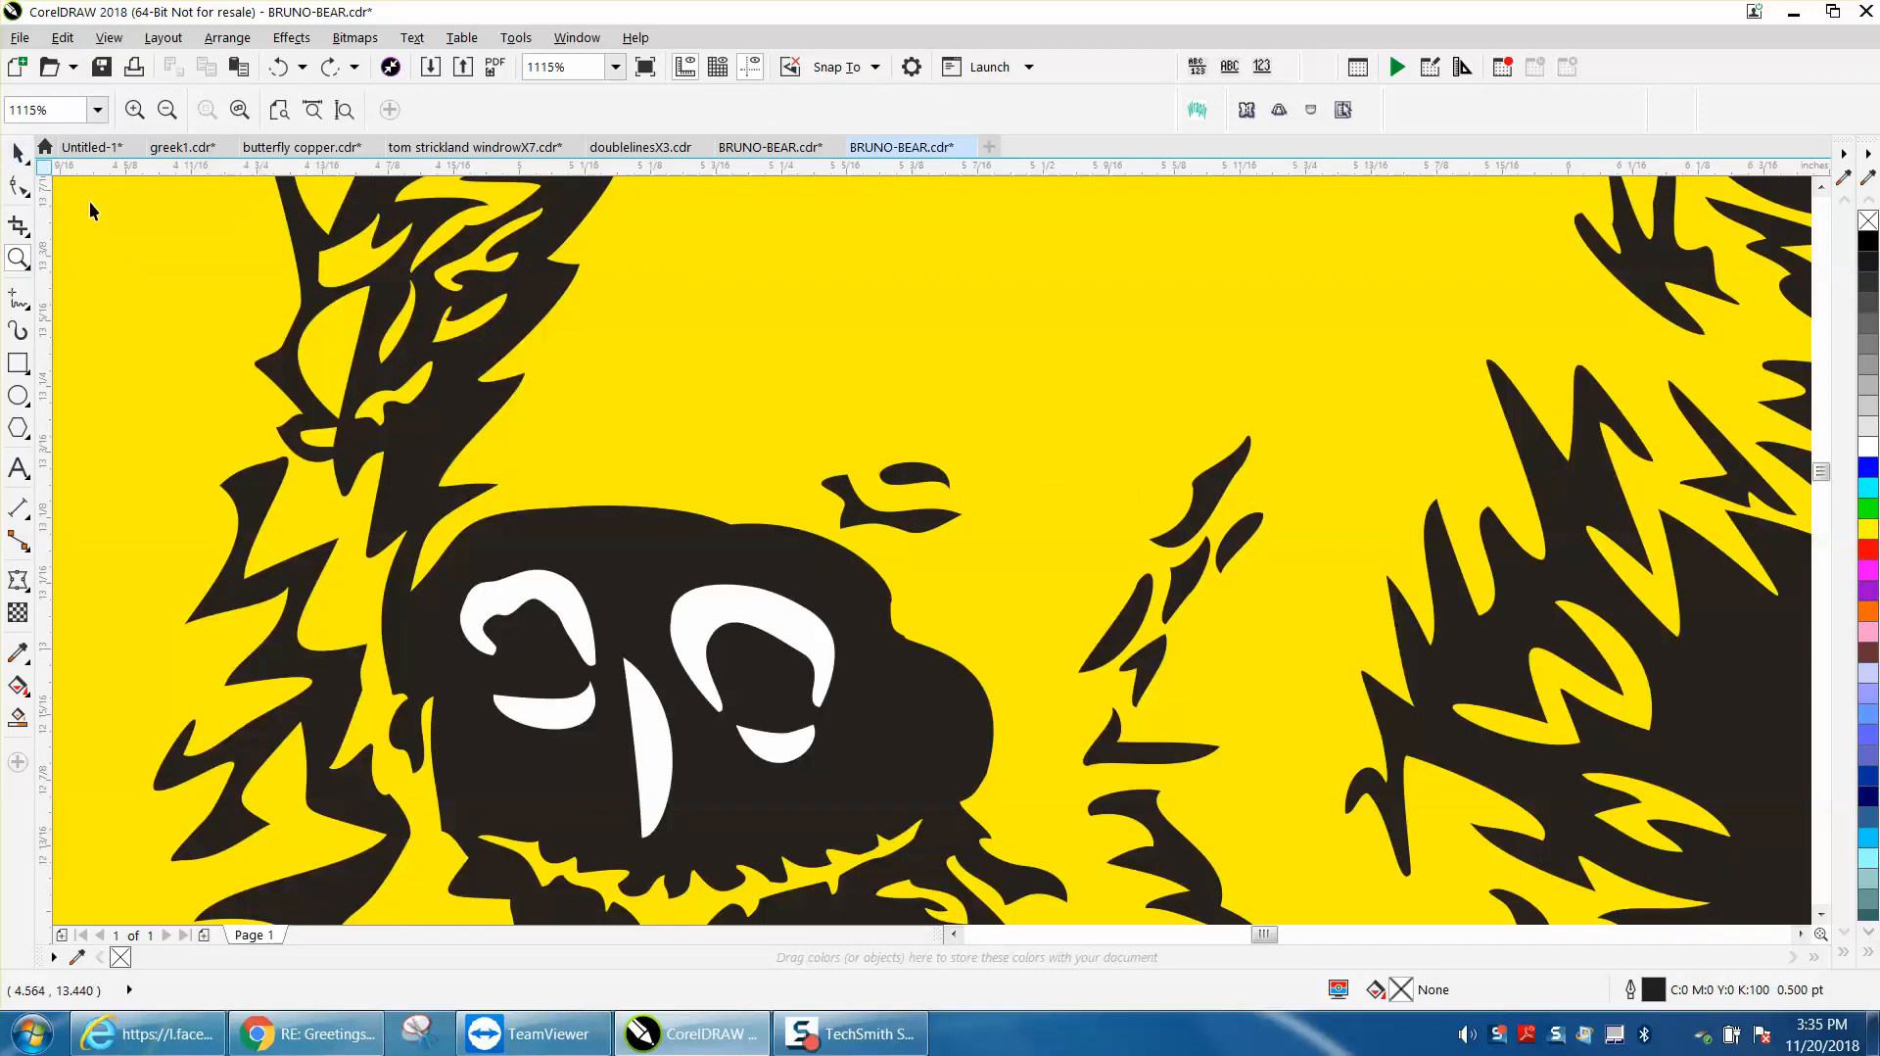
scroll(133, 309, down, 4)
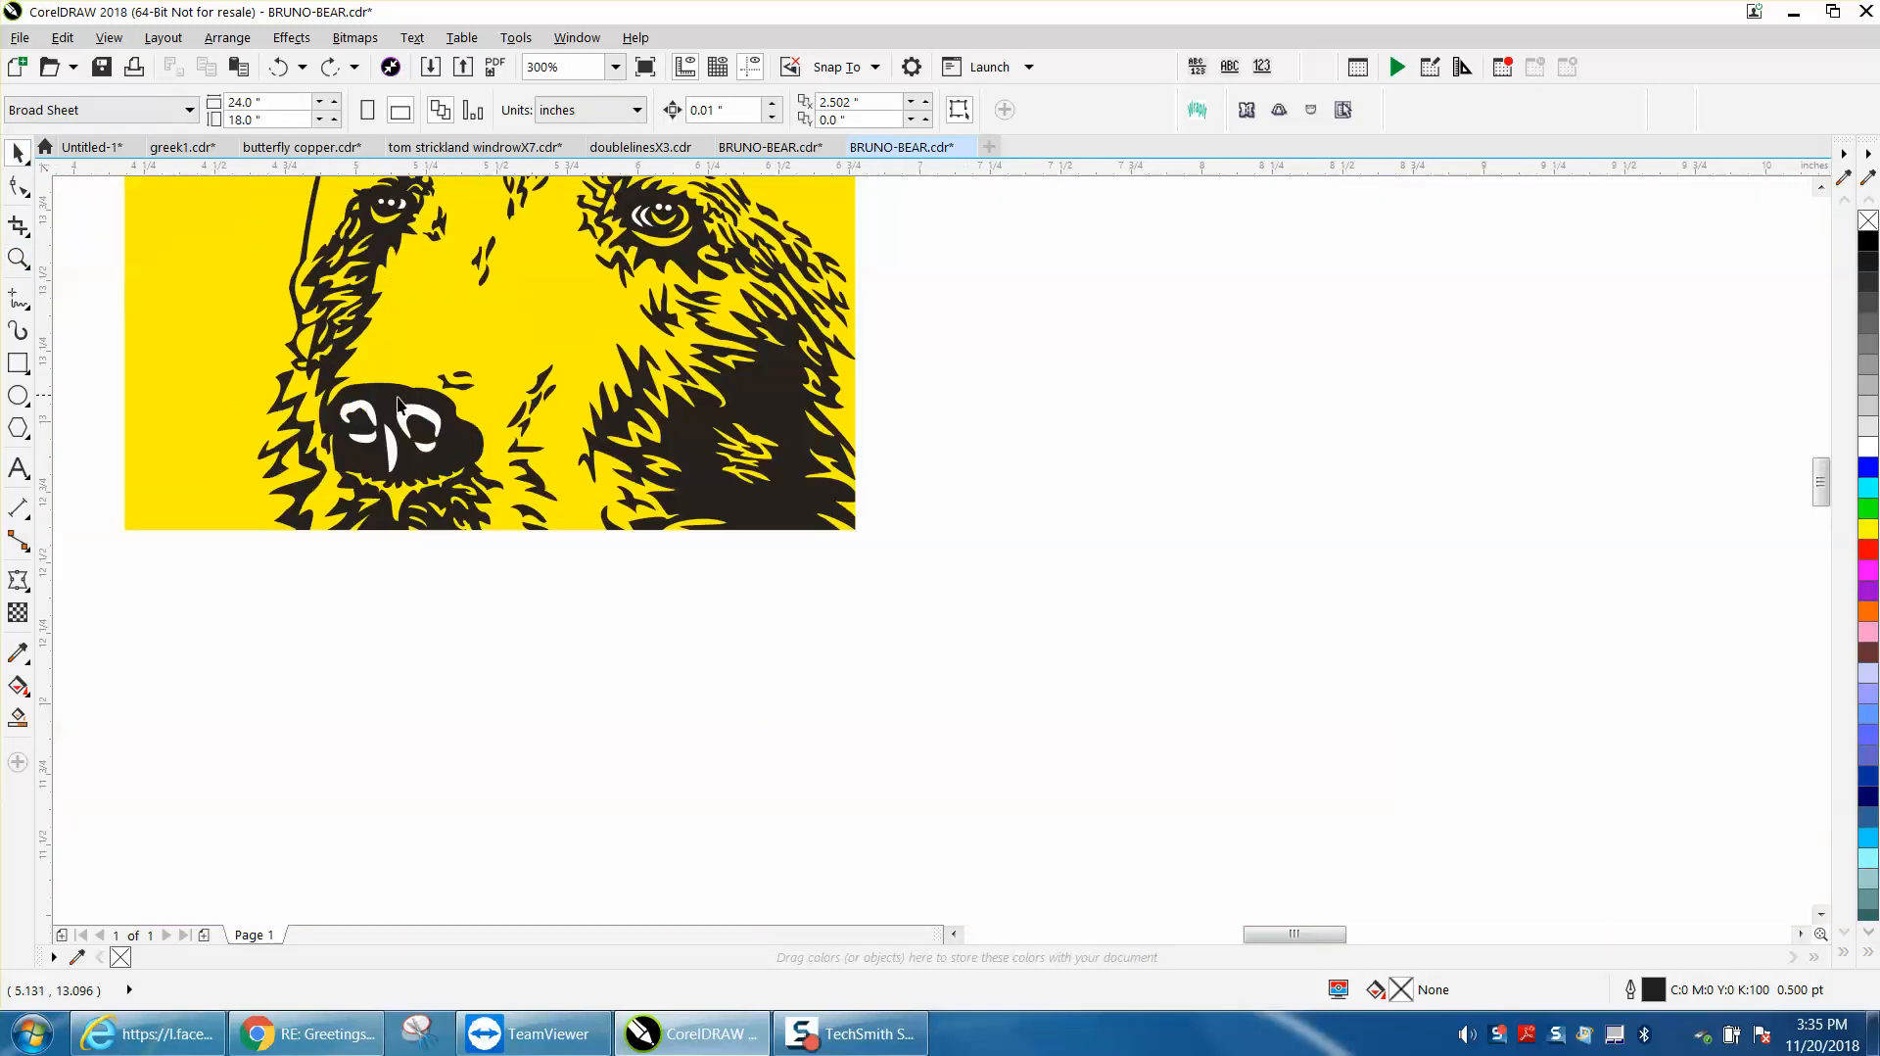
click(426, 423)
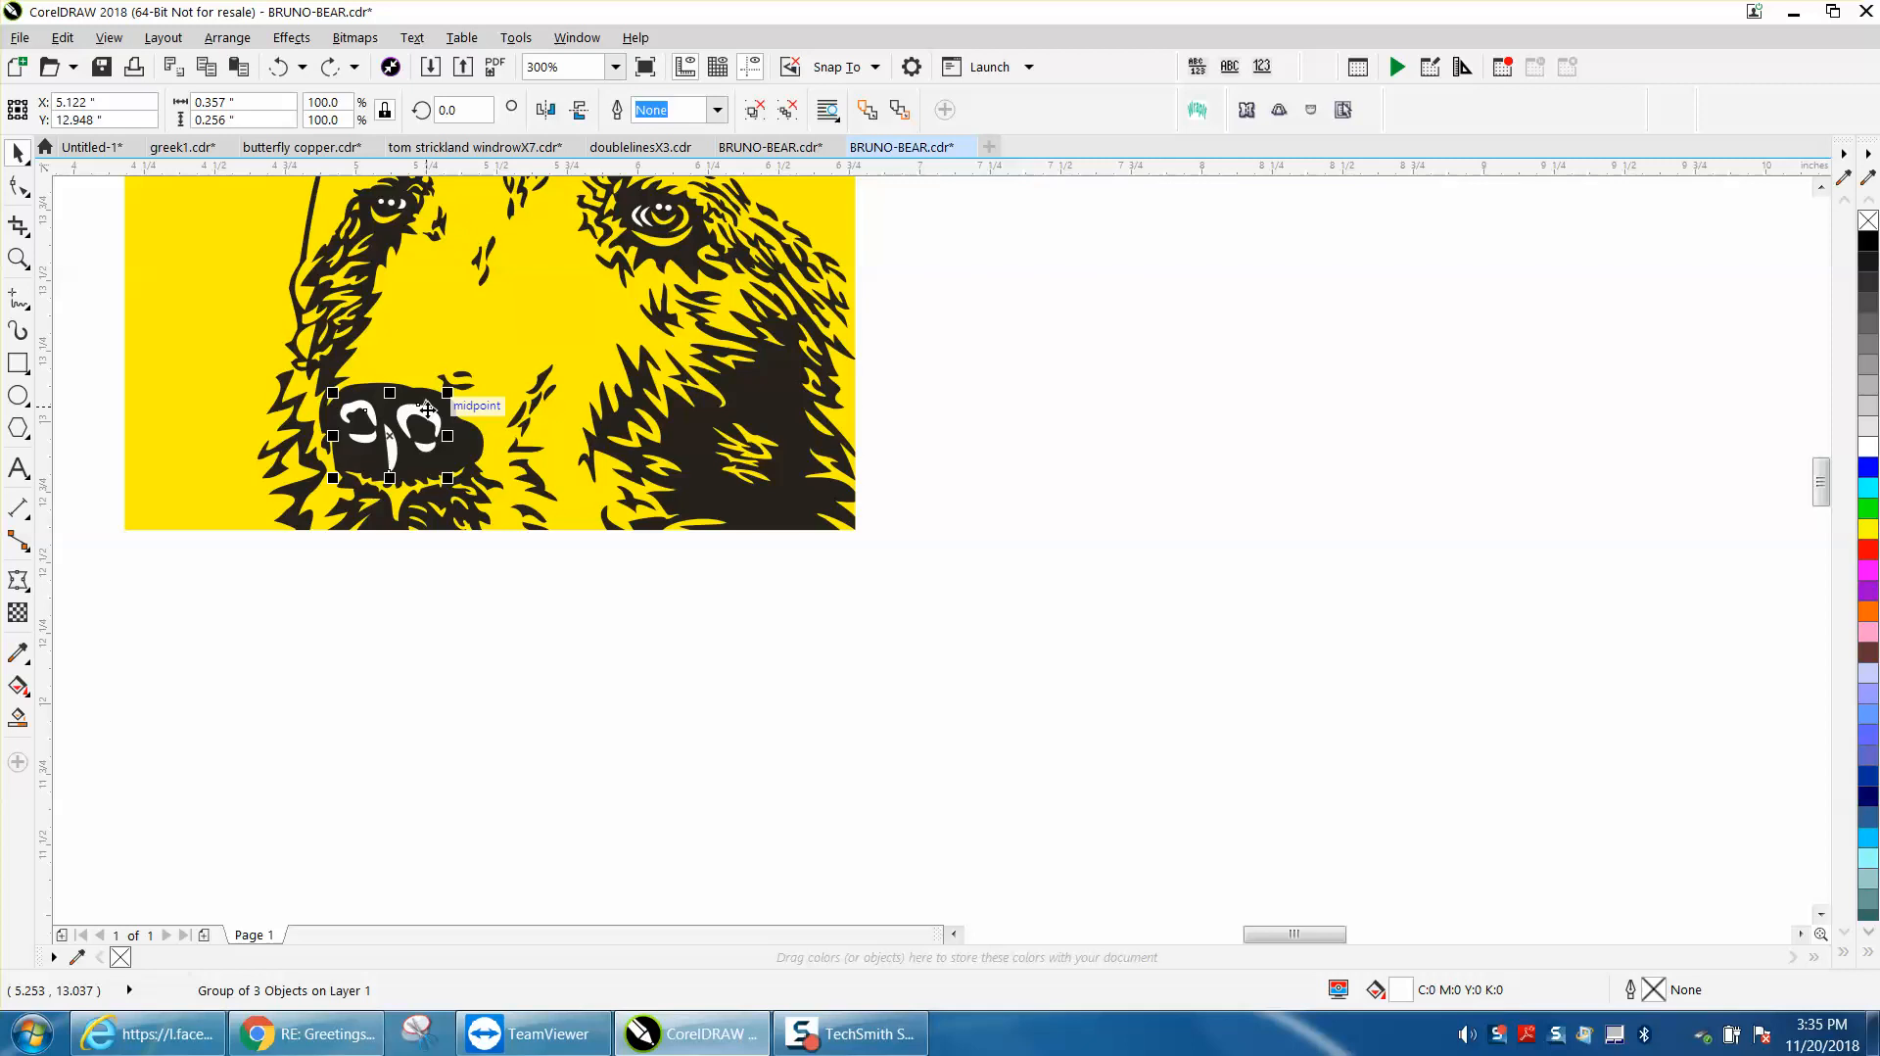
key(Delete)
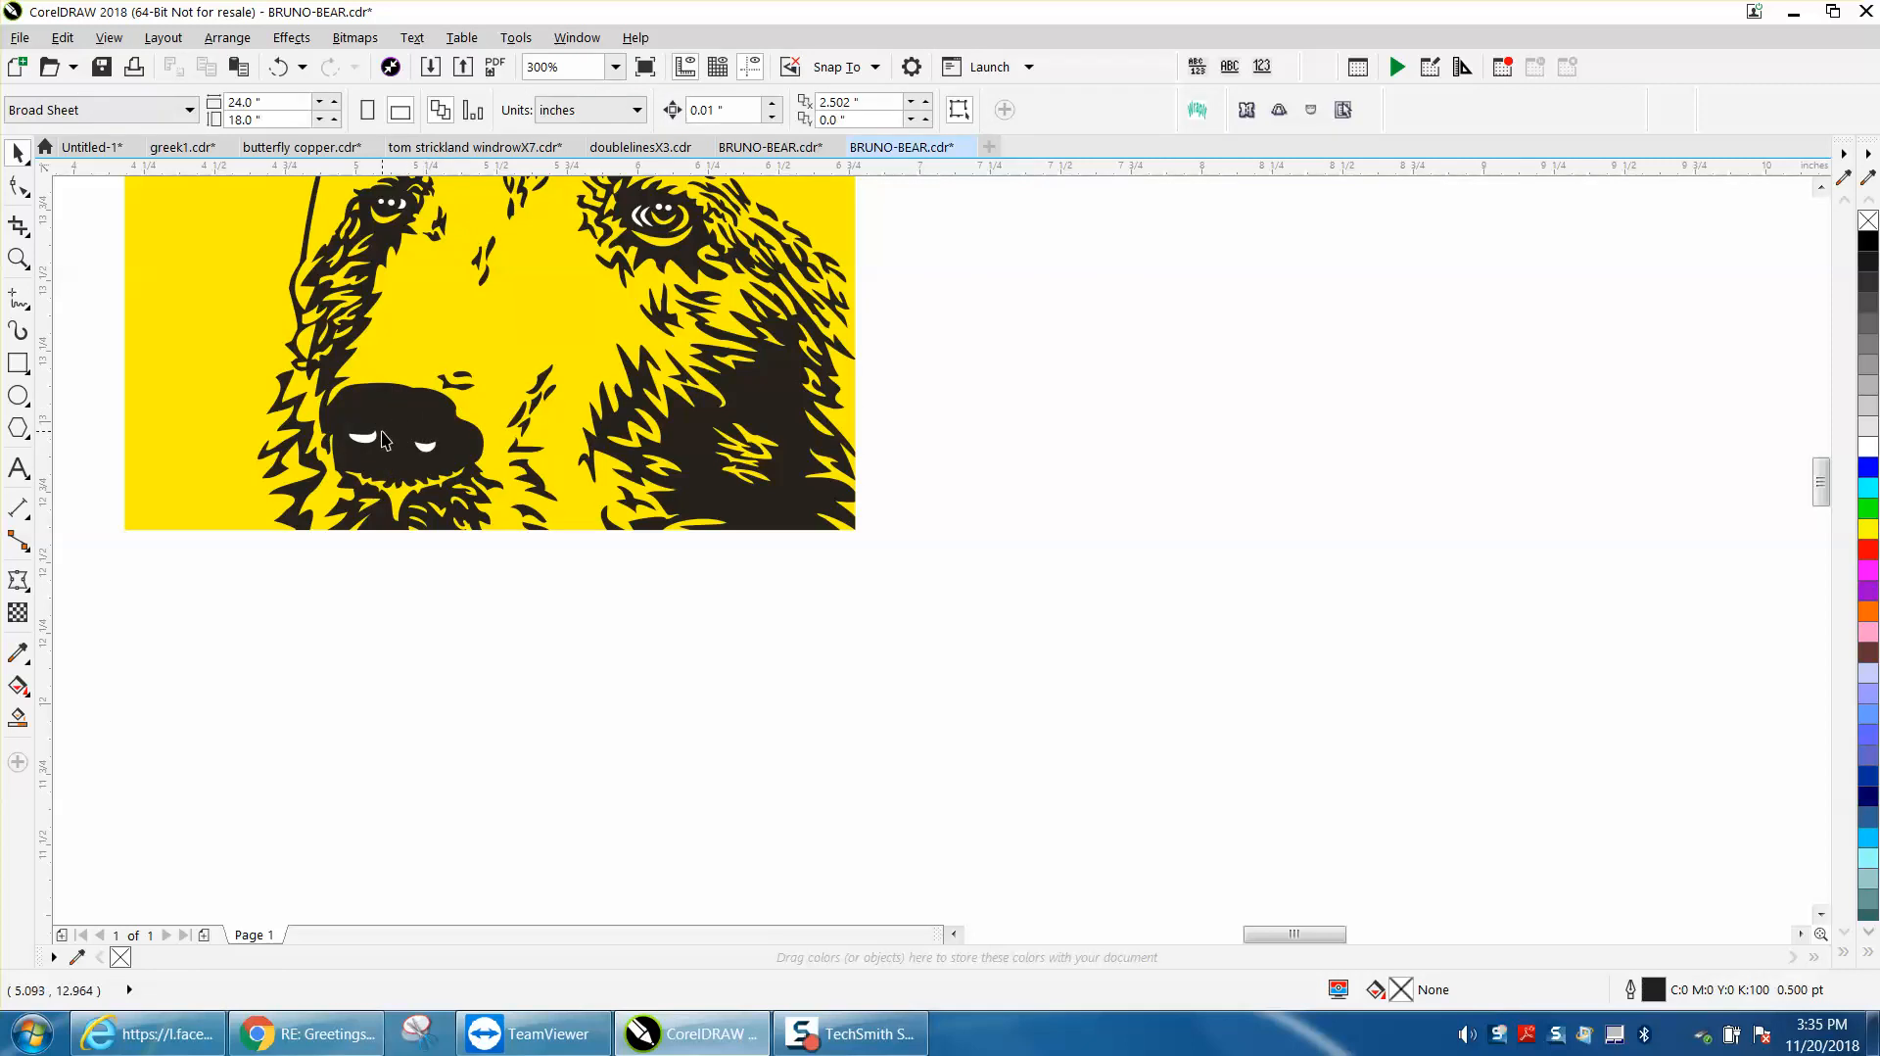
click(279, 66)
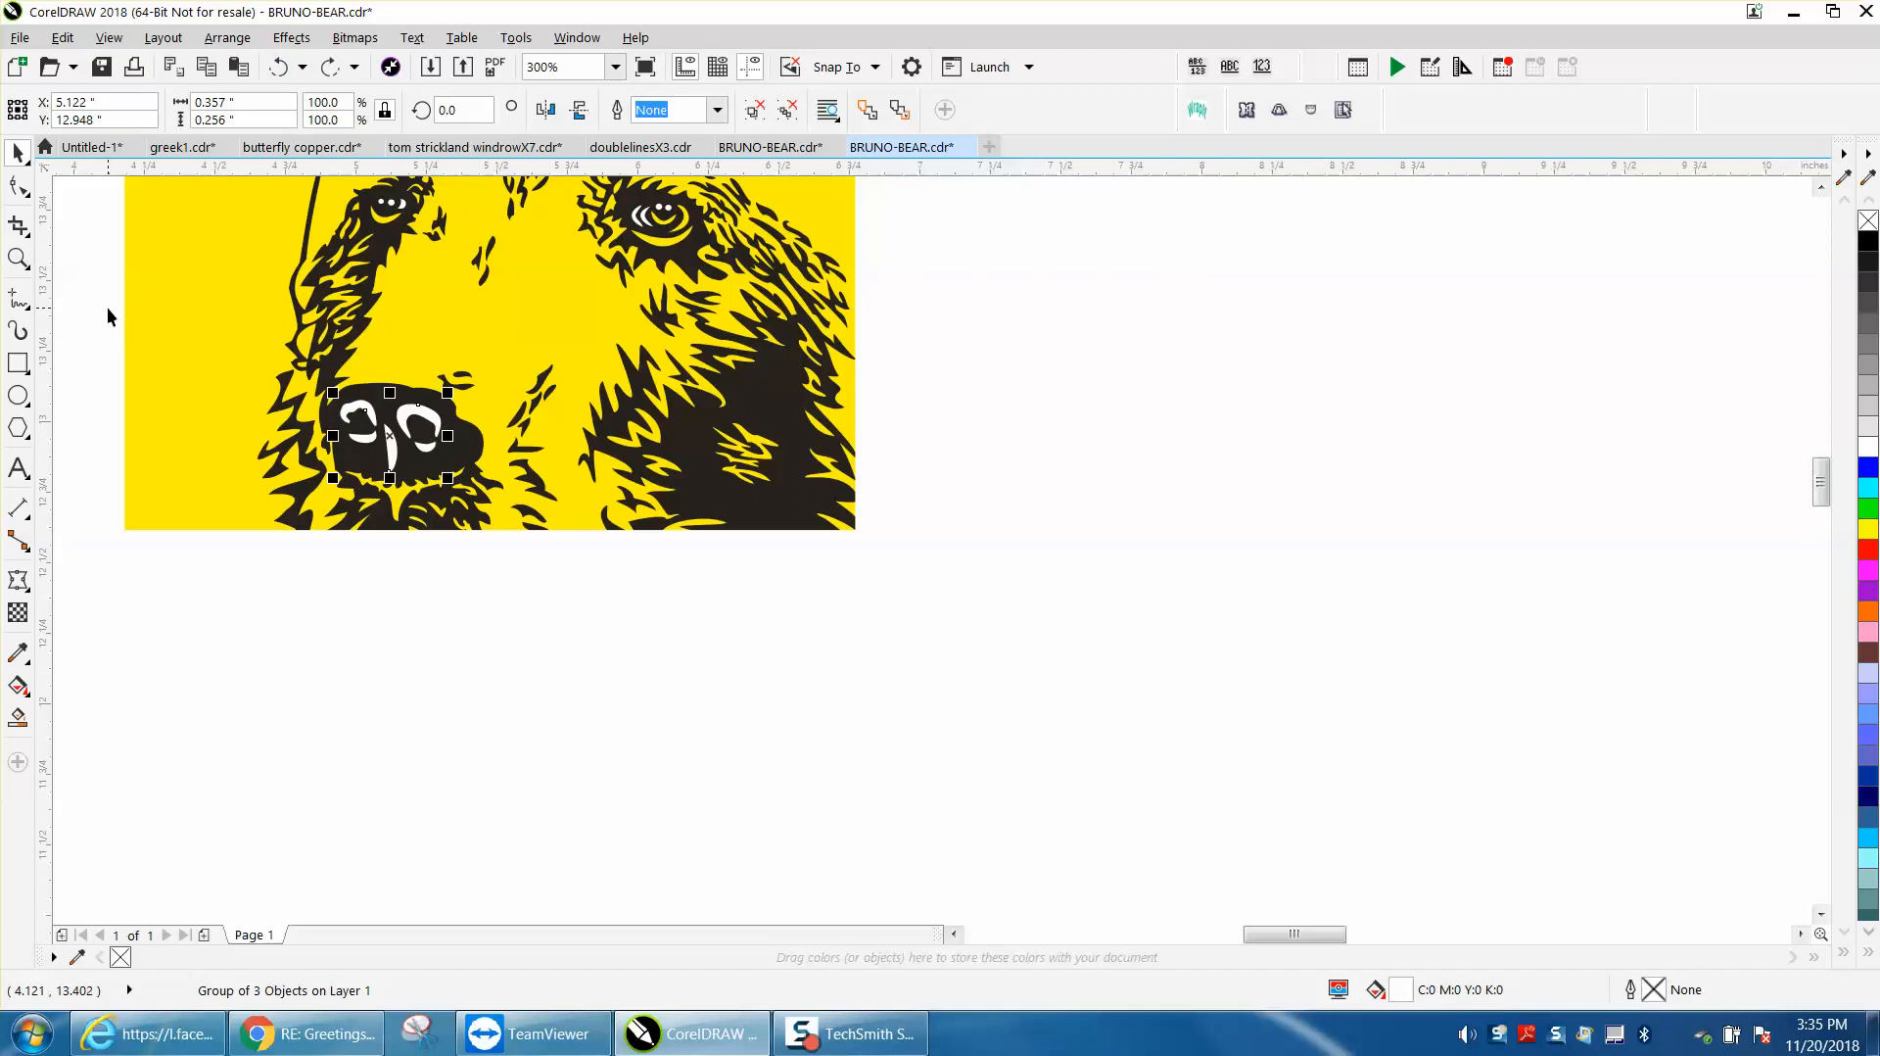
Remove the fill from the group of three white highlights on the nose and give it a red outline
click(18, 257)
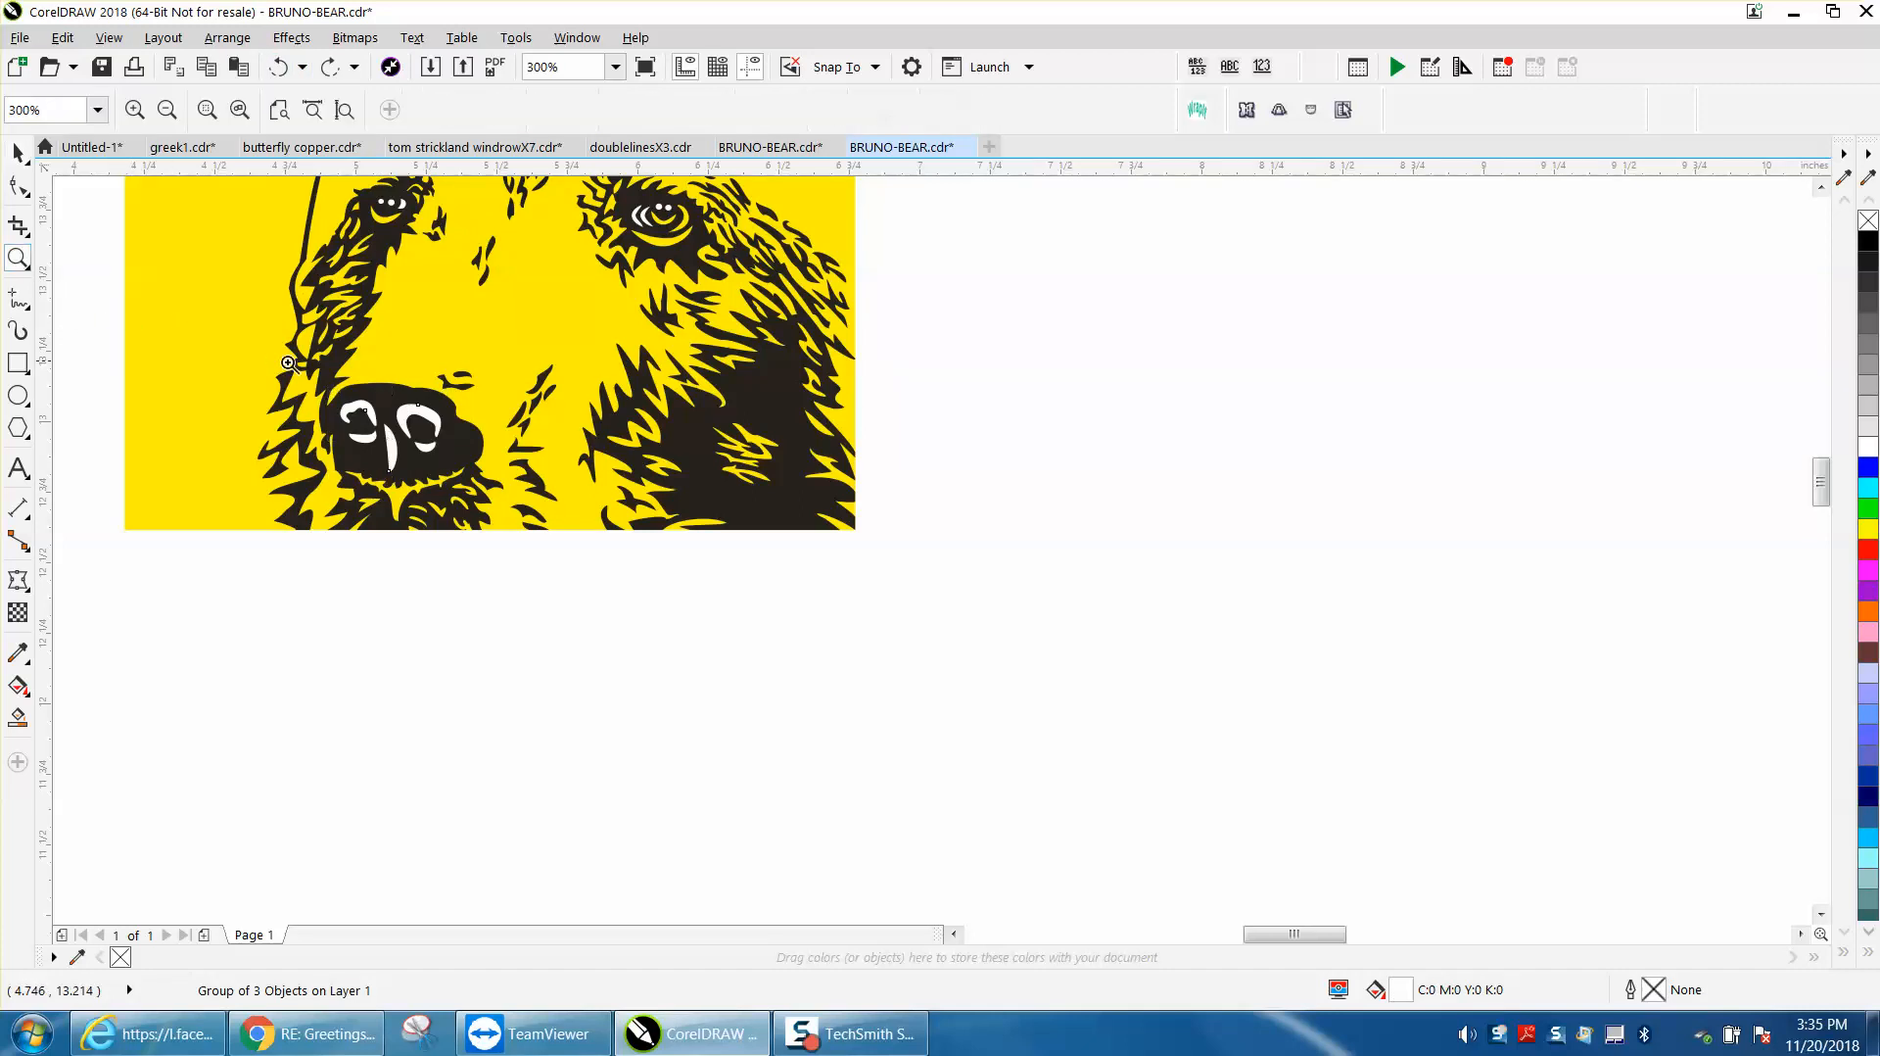
drag(311, 380, 713, 584)
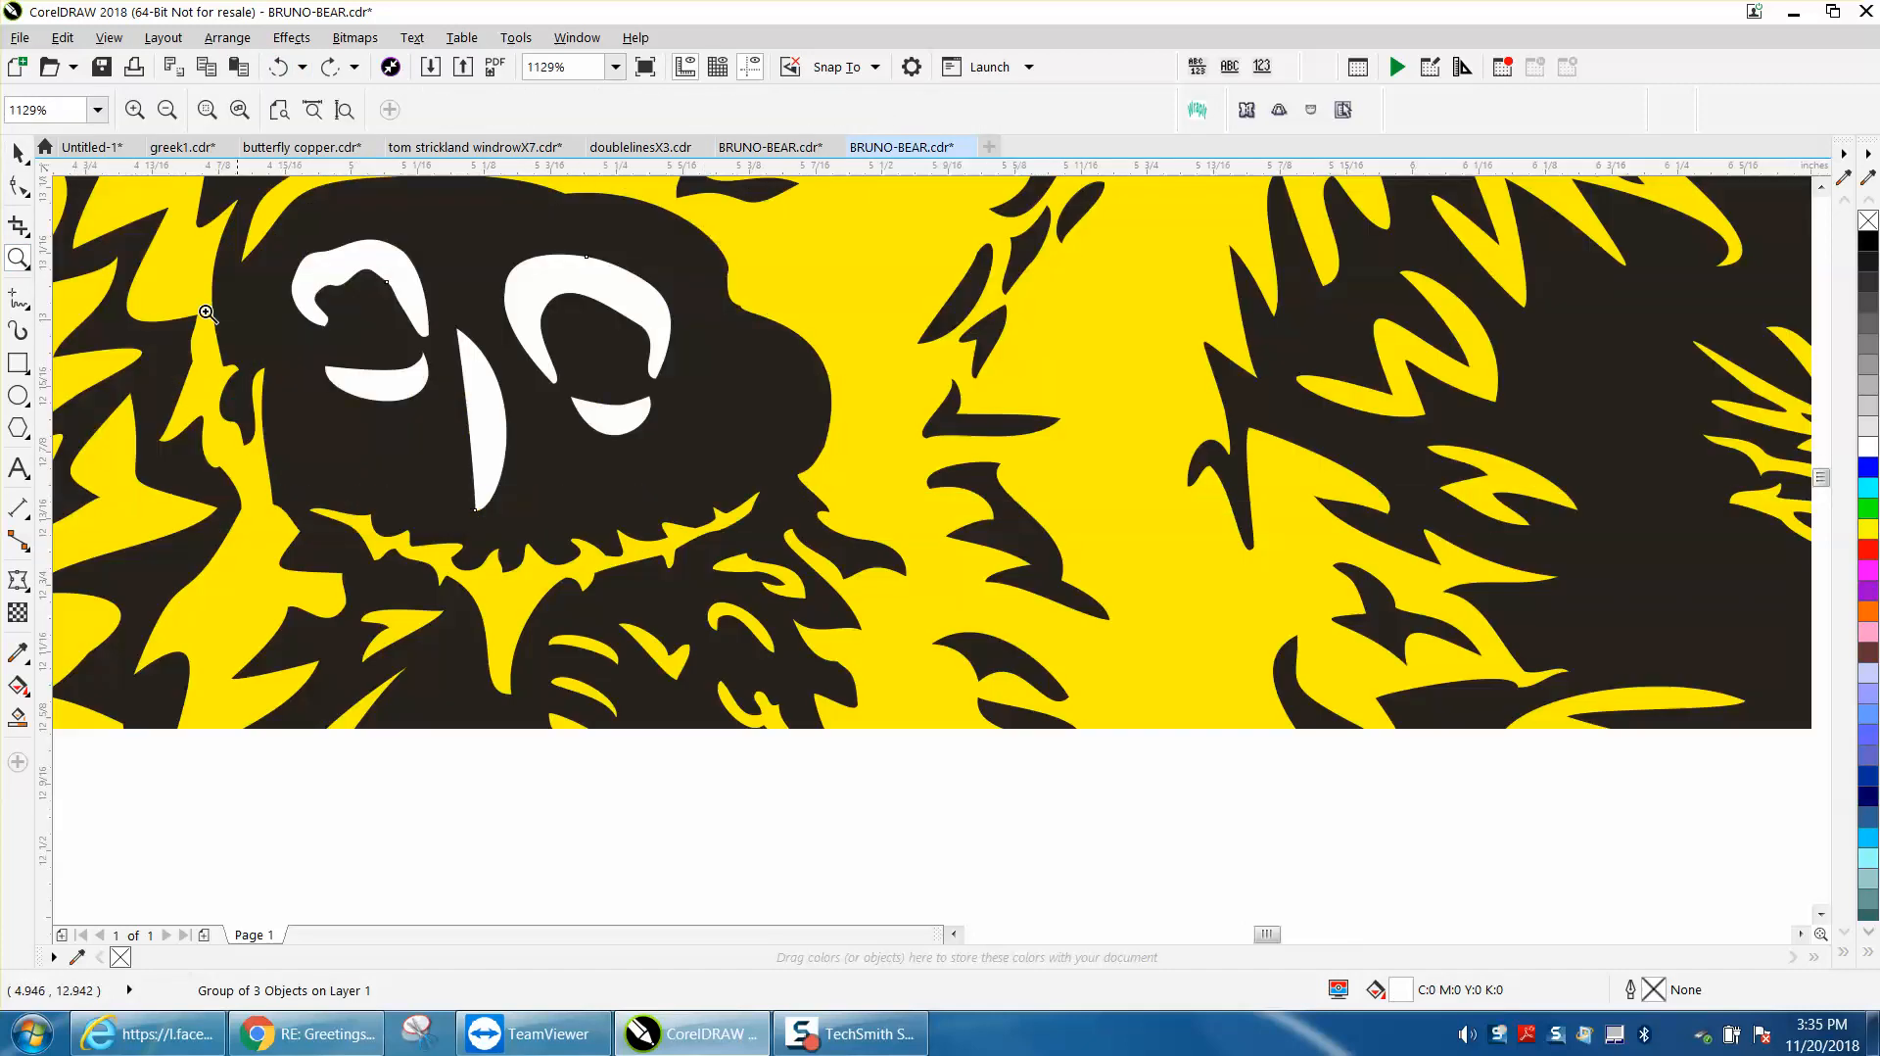
click(17, 152)
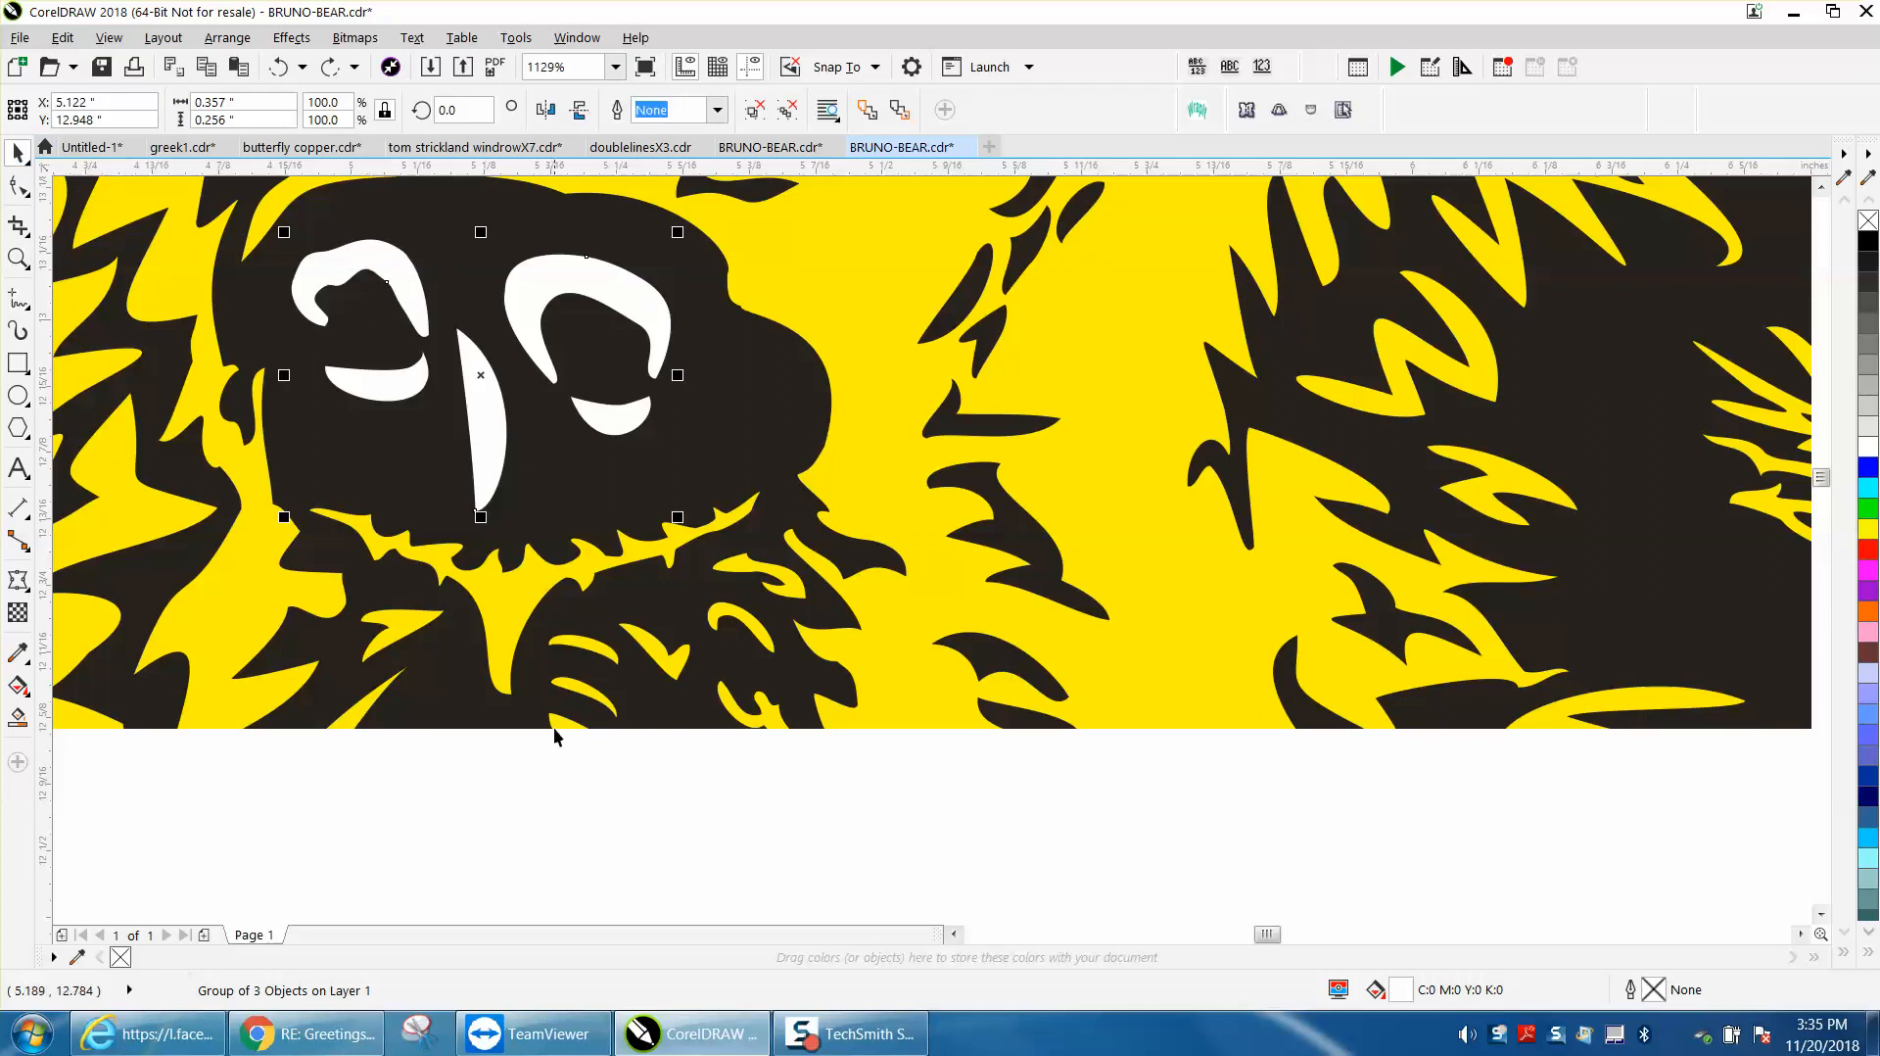
click(558, 788)
click(554, 296)
click(1869, 222)
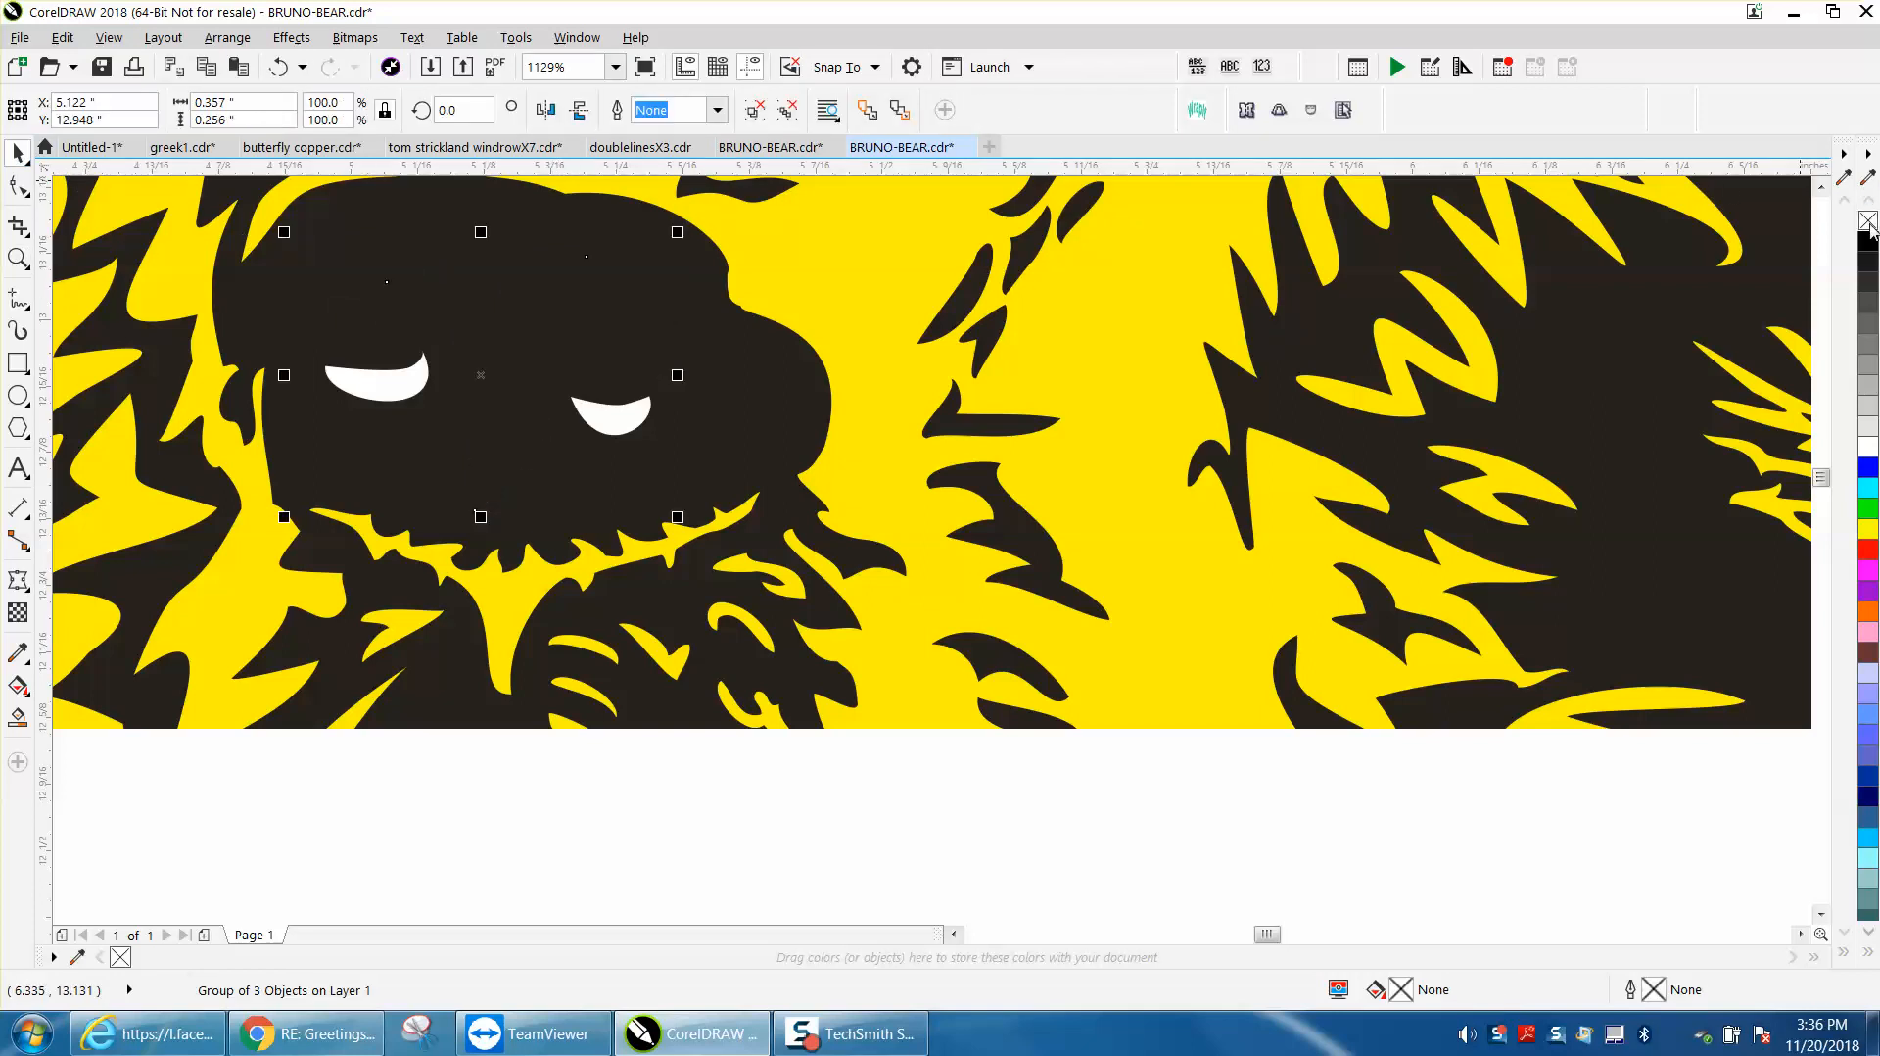
right_click(1869, 554)
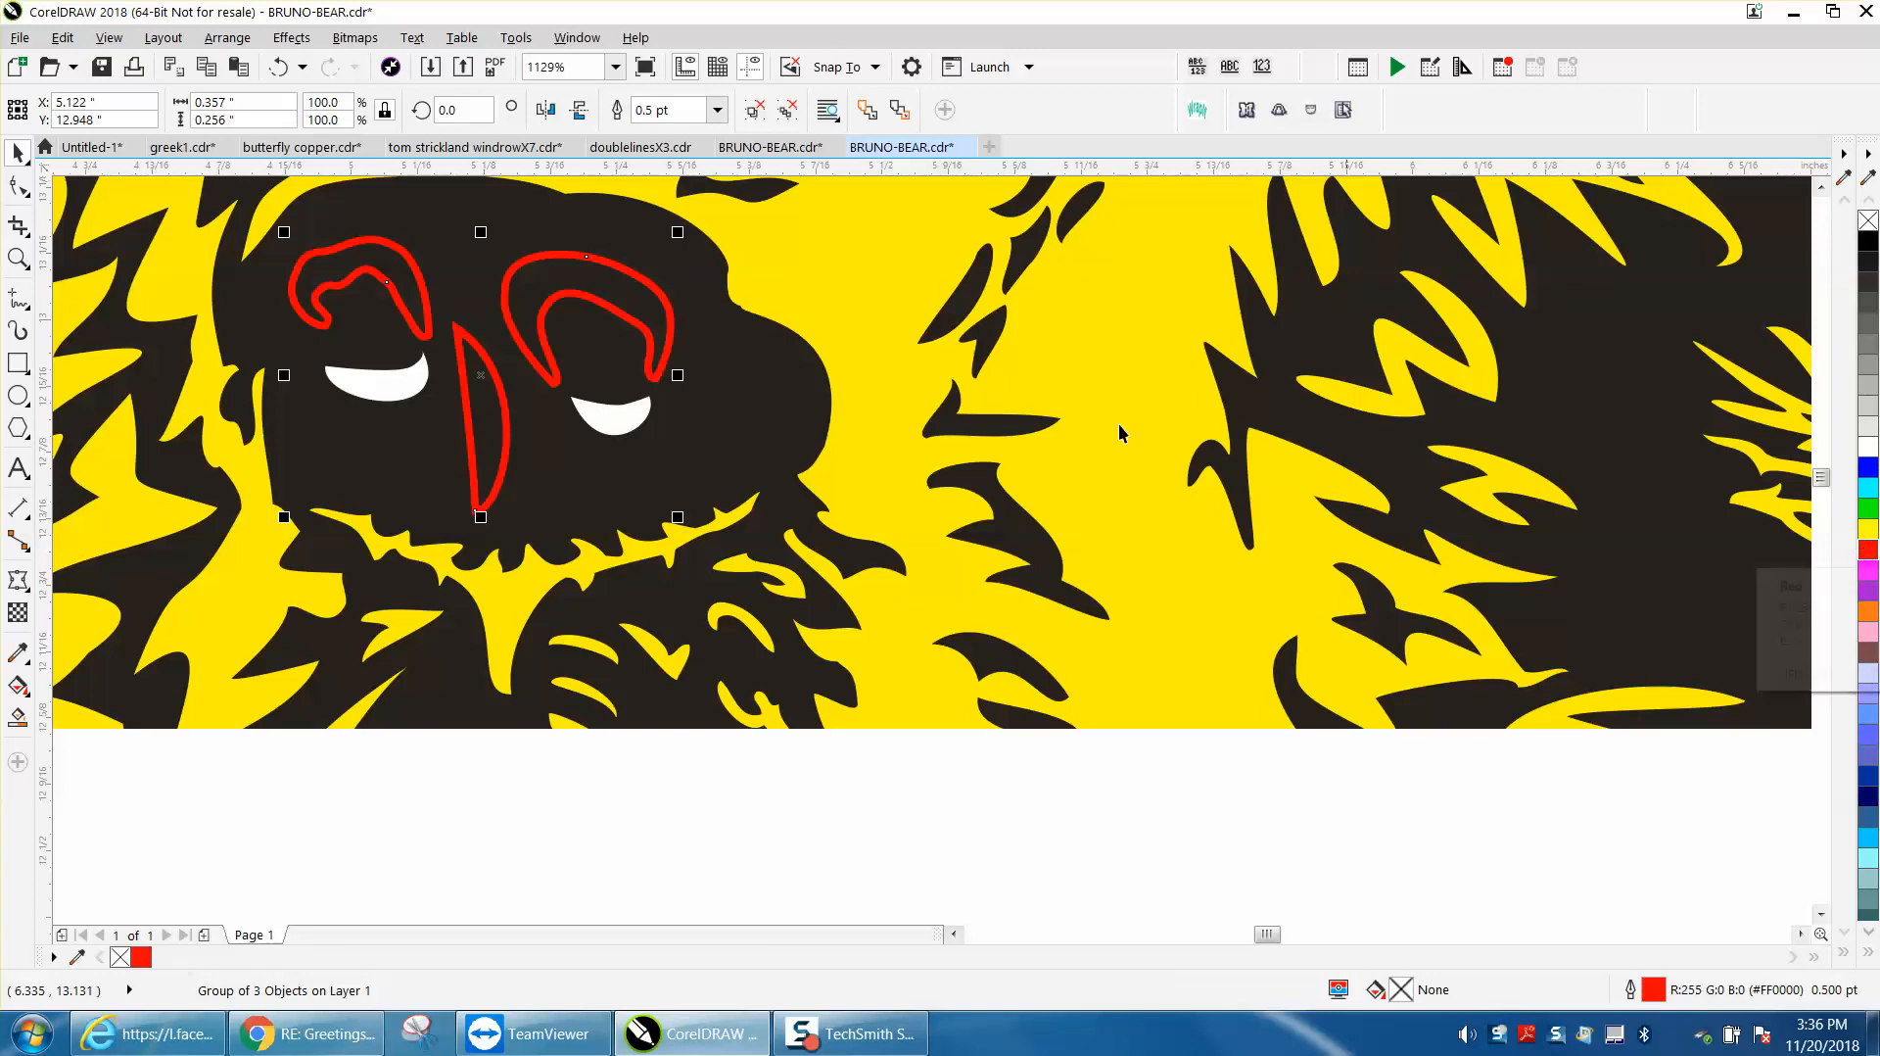
Remove the fill from the two white crescents below the nostrils and outline them in red
ctrl+click(628, 419)
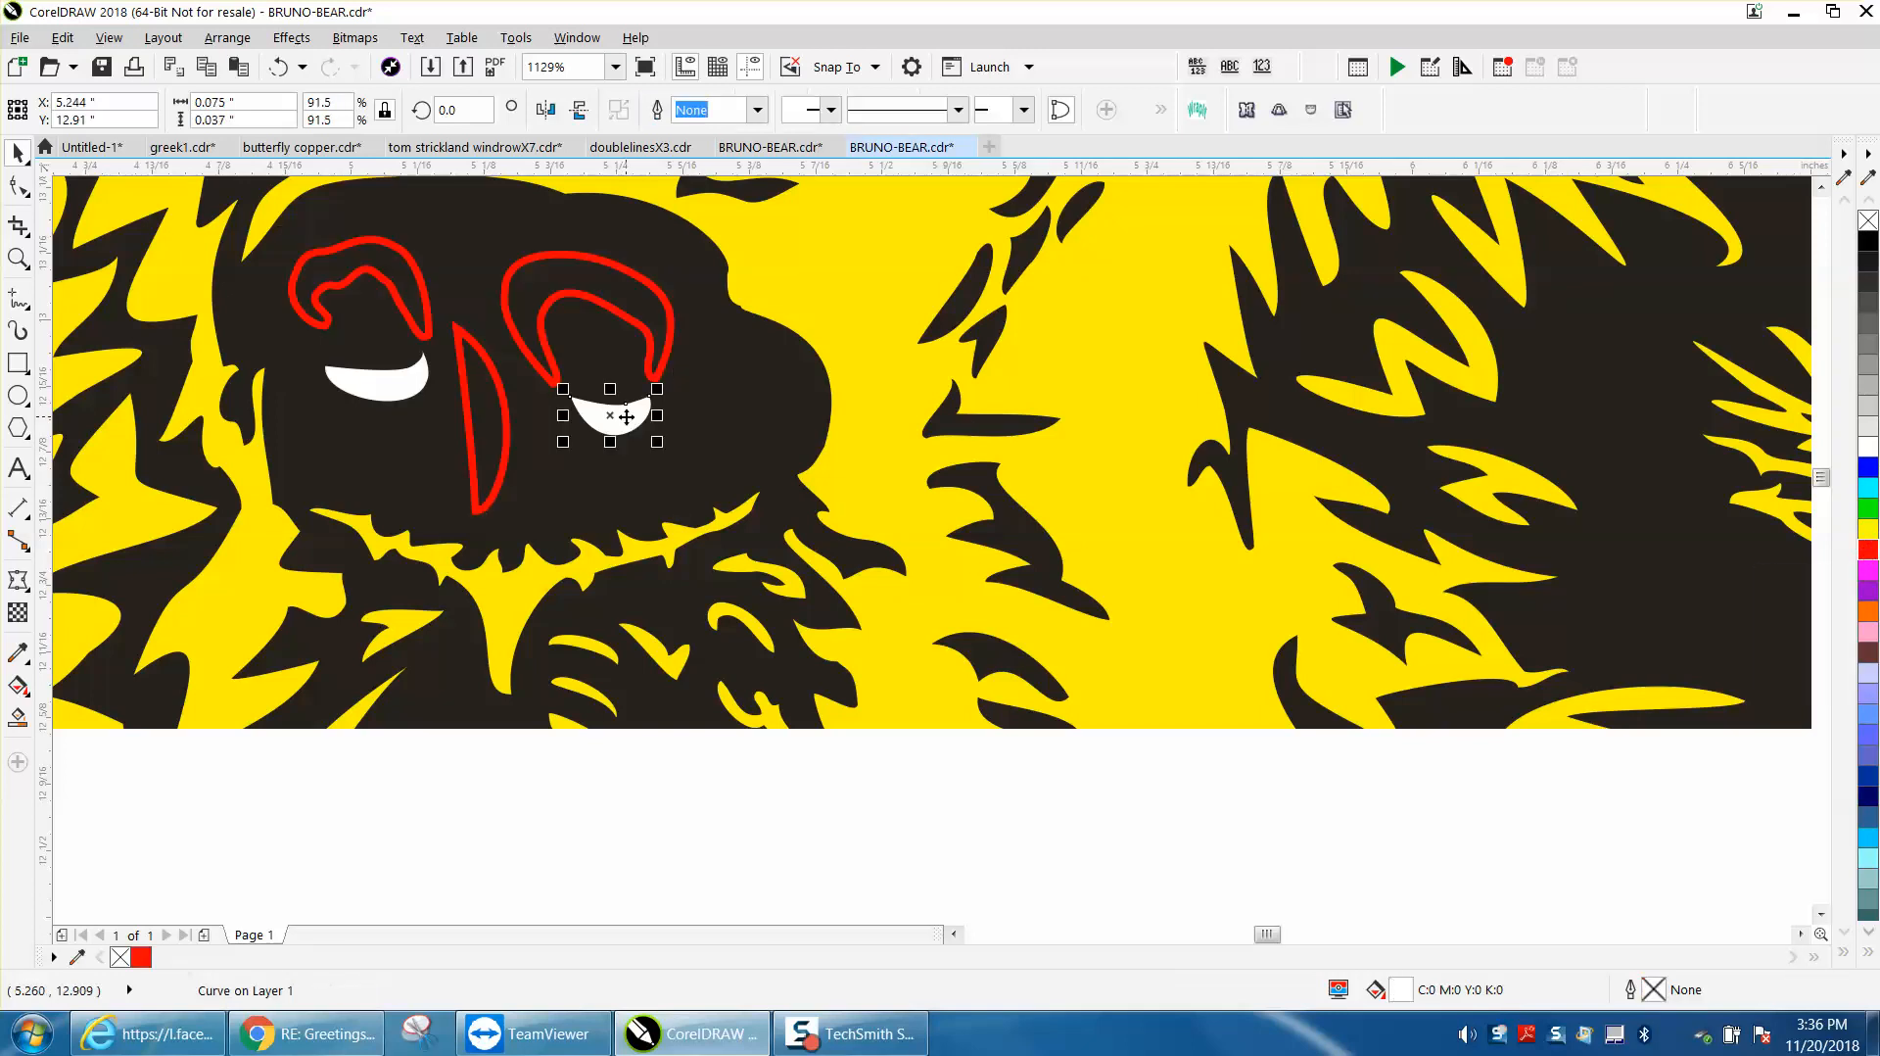
ctrl+shift+click(409, 392)
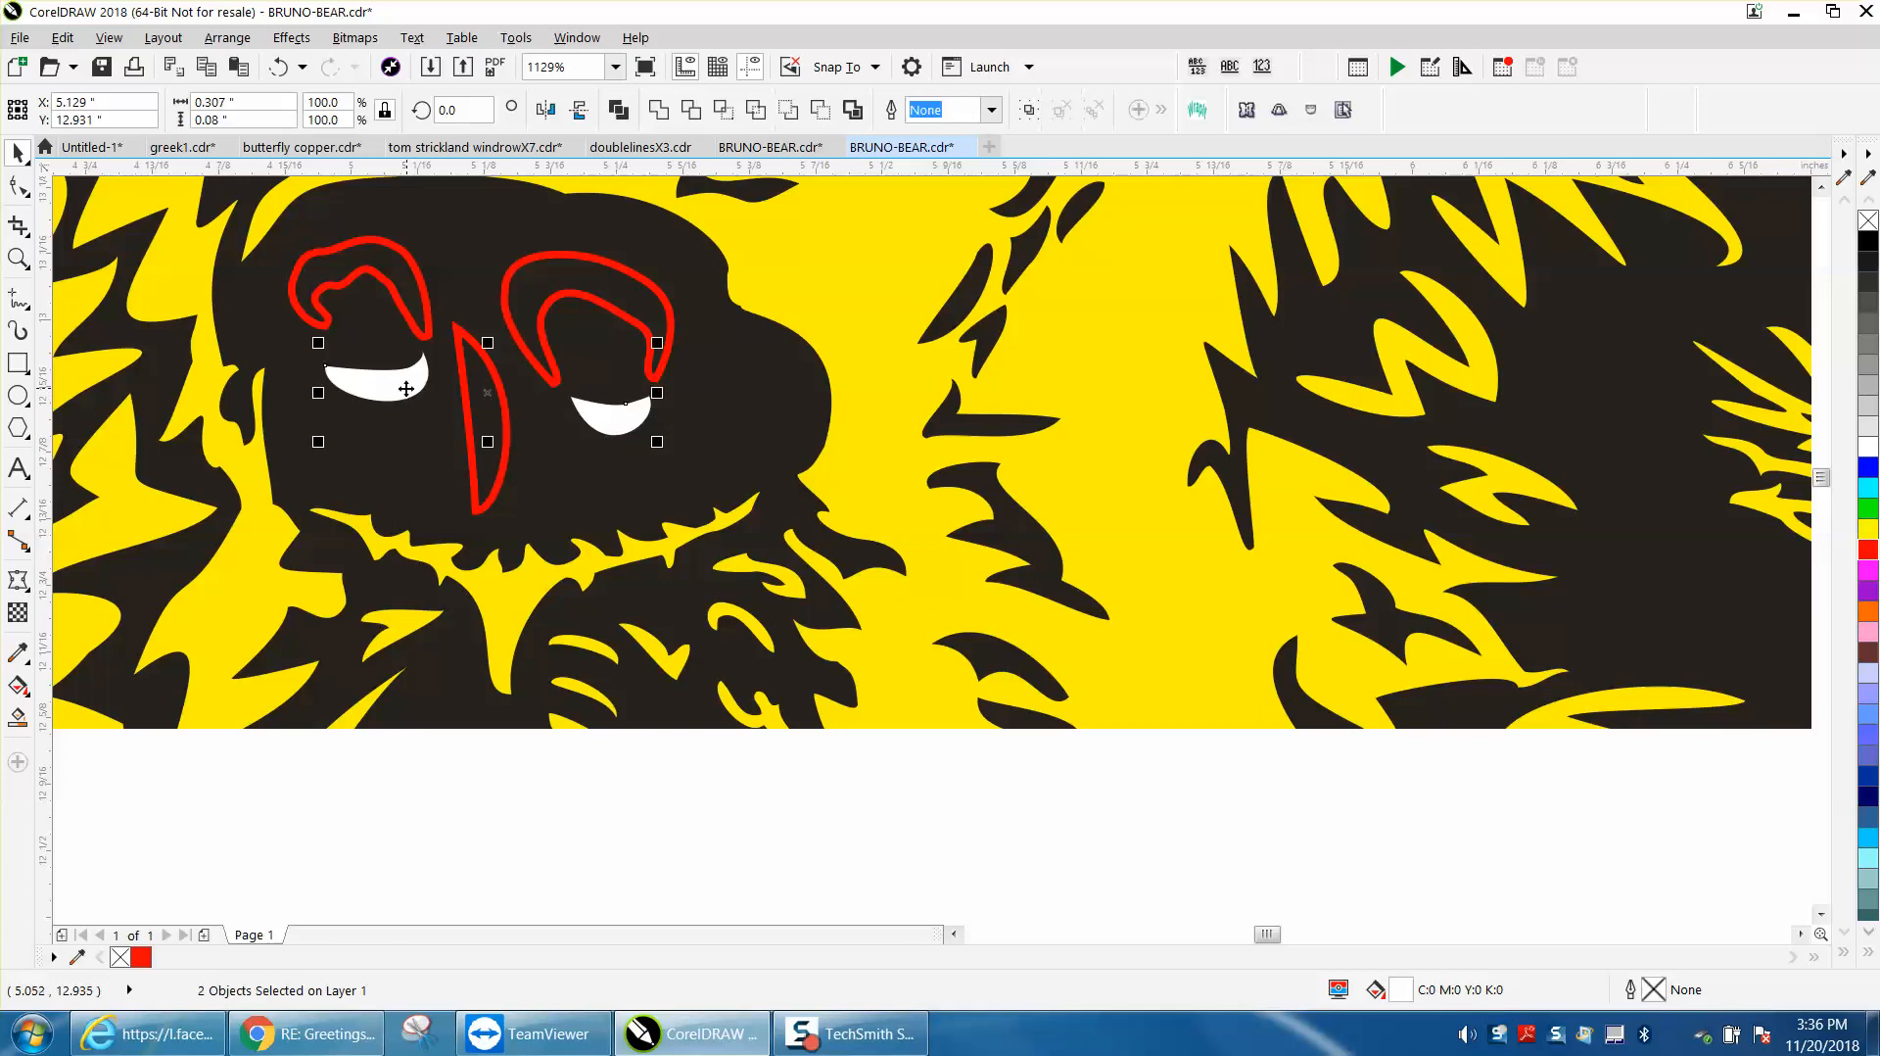
click(1868, 222)
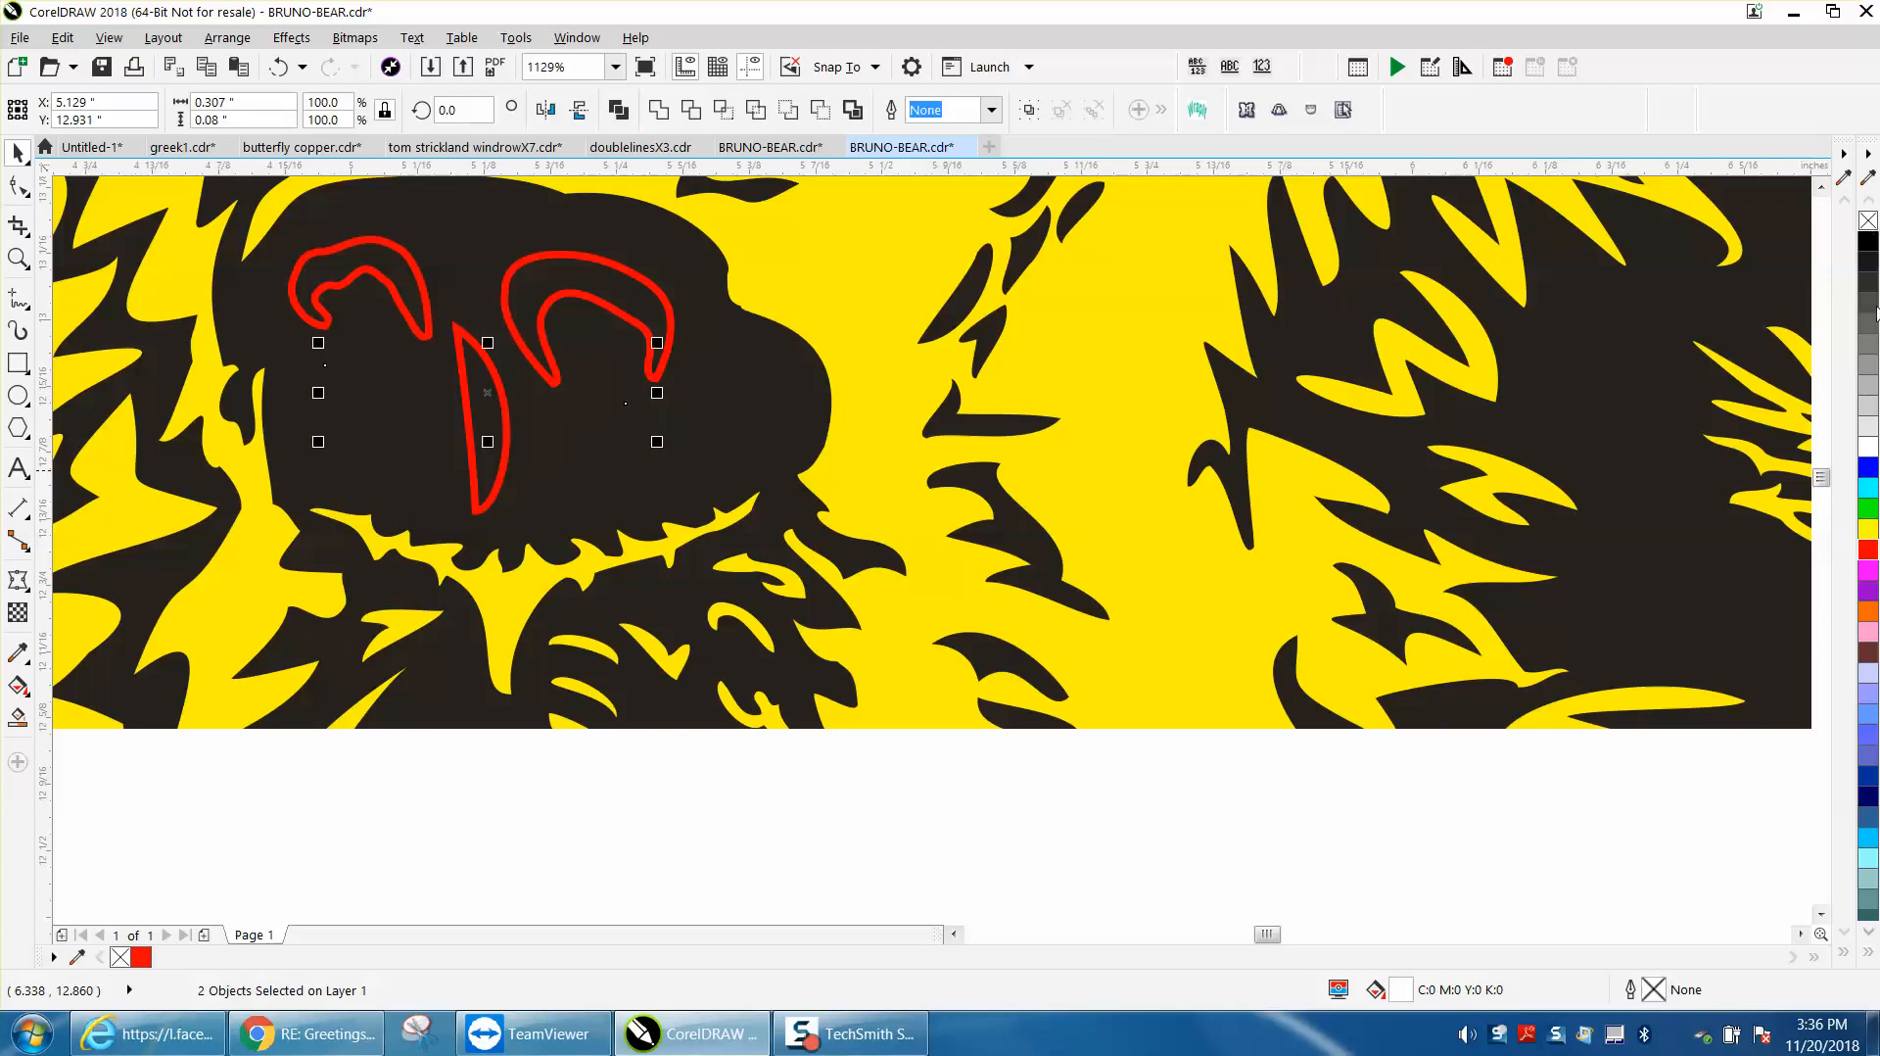
right_click(1870, 554)
scroll(1622, 637, down, 2)
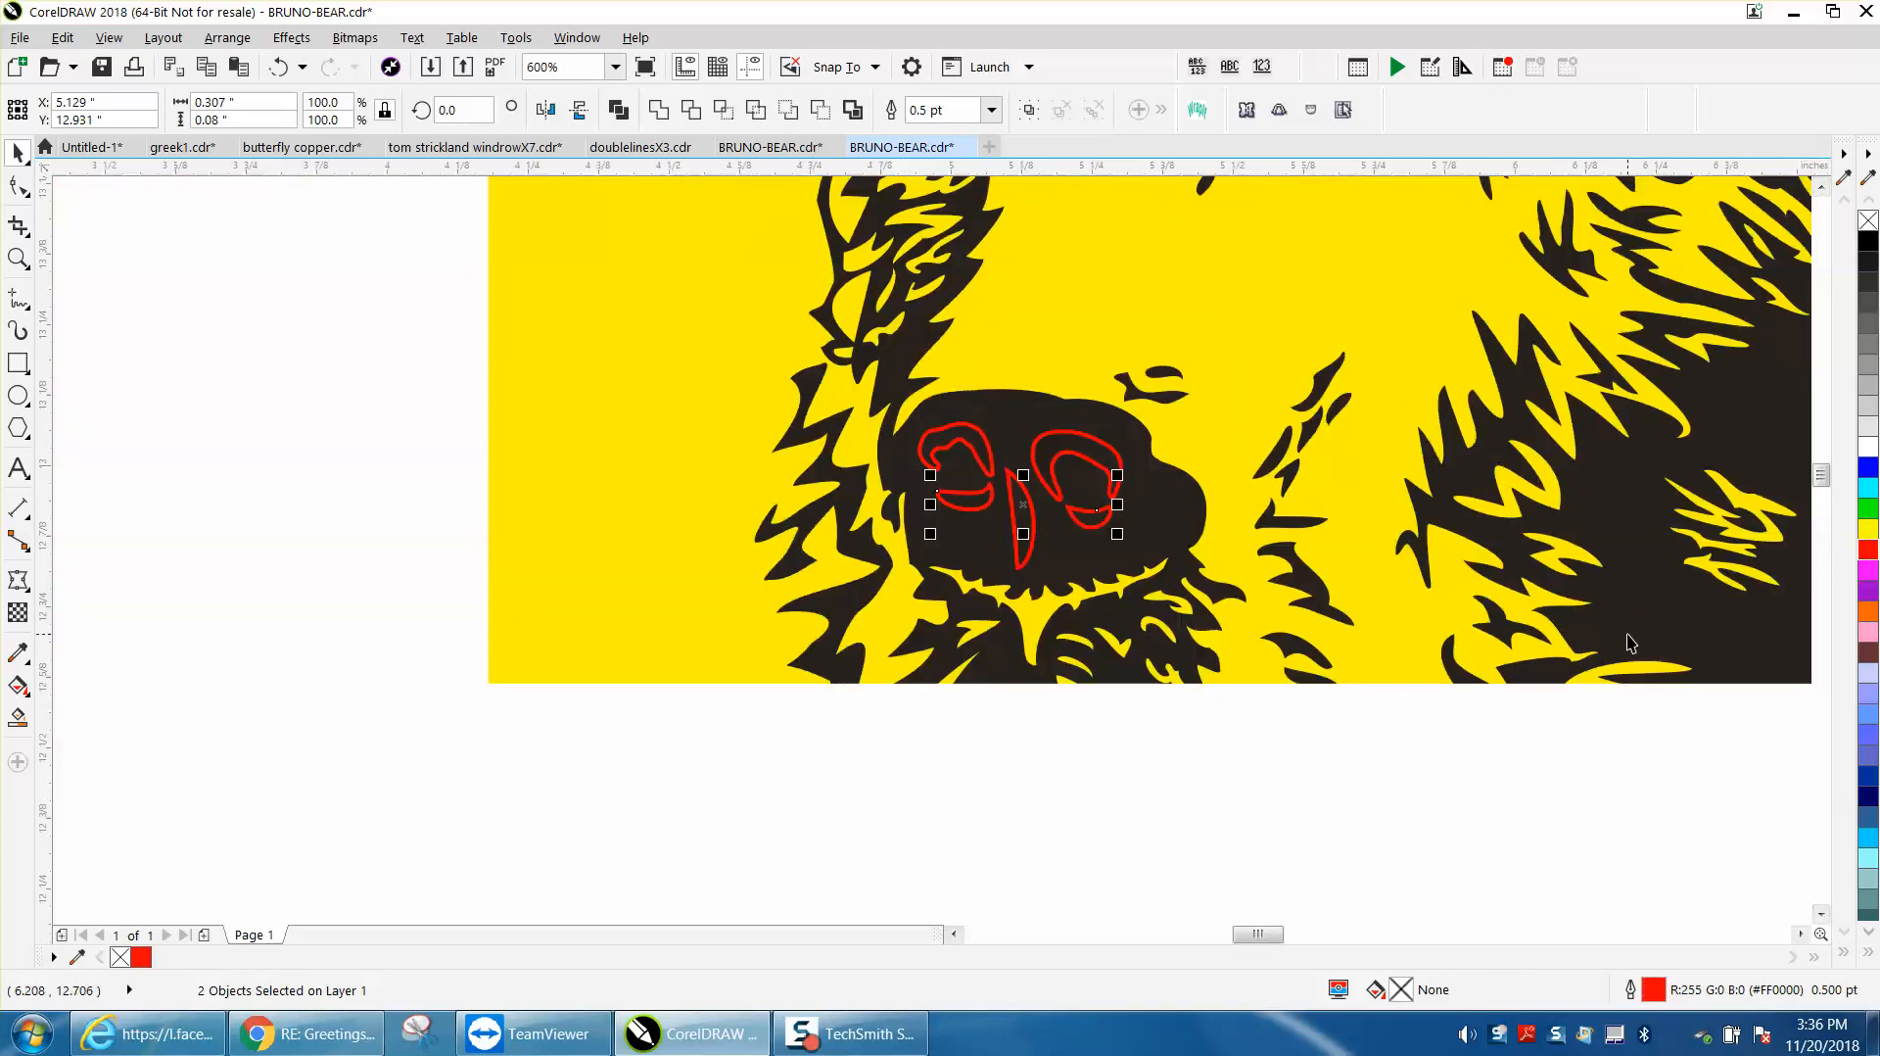
Set the nudge distance to 4 inches and nudge the group of three red nose outlines left once
click(360, 243)
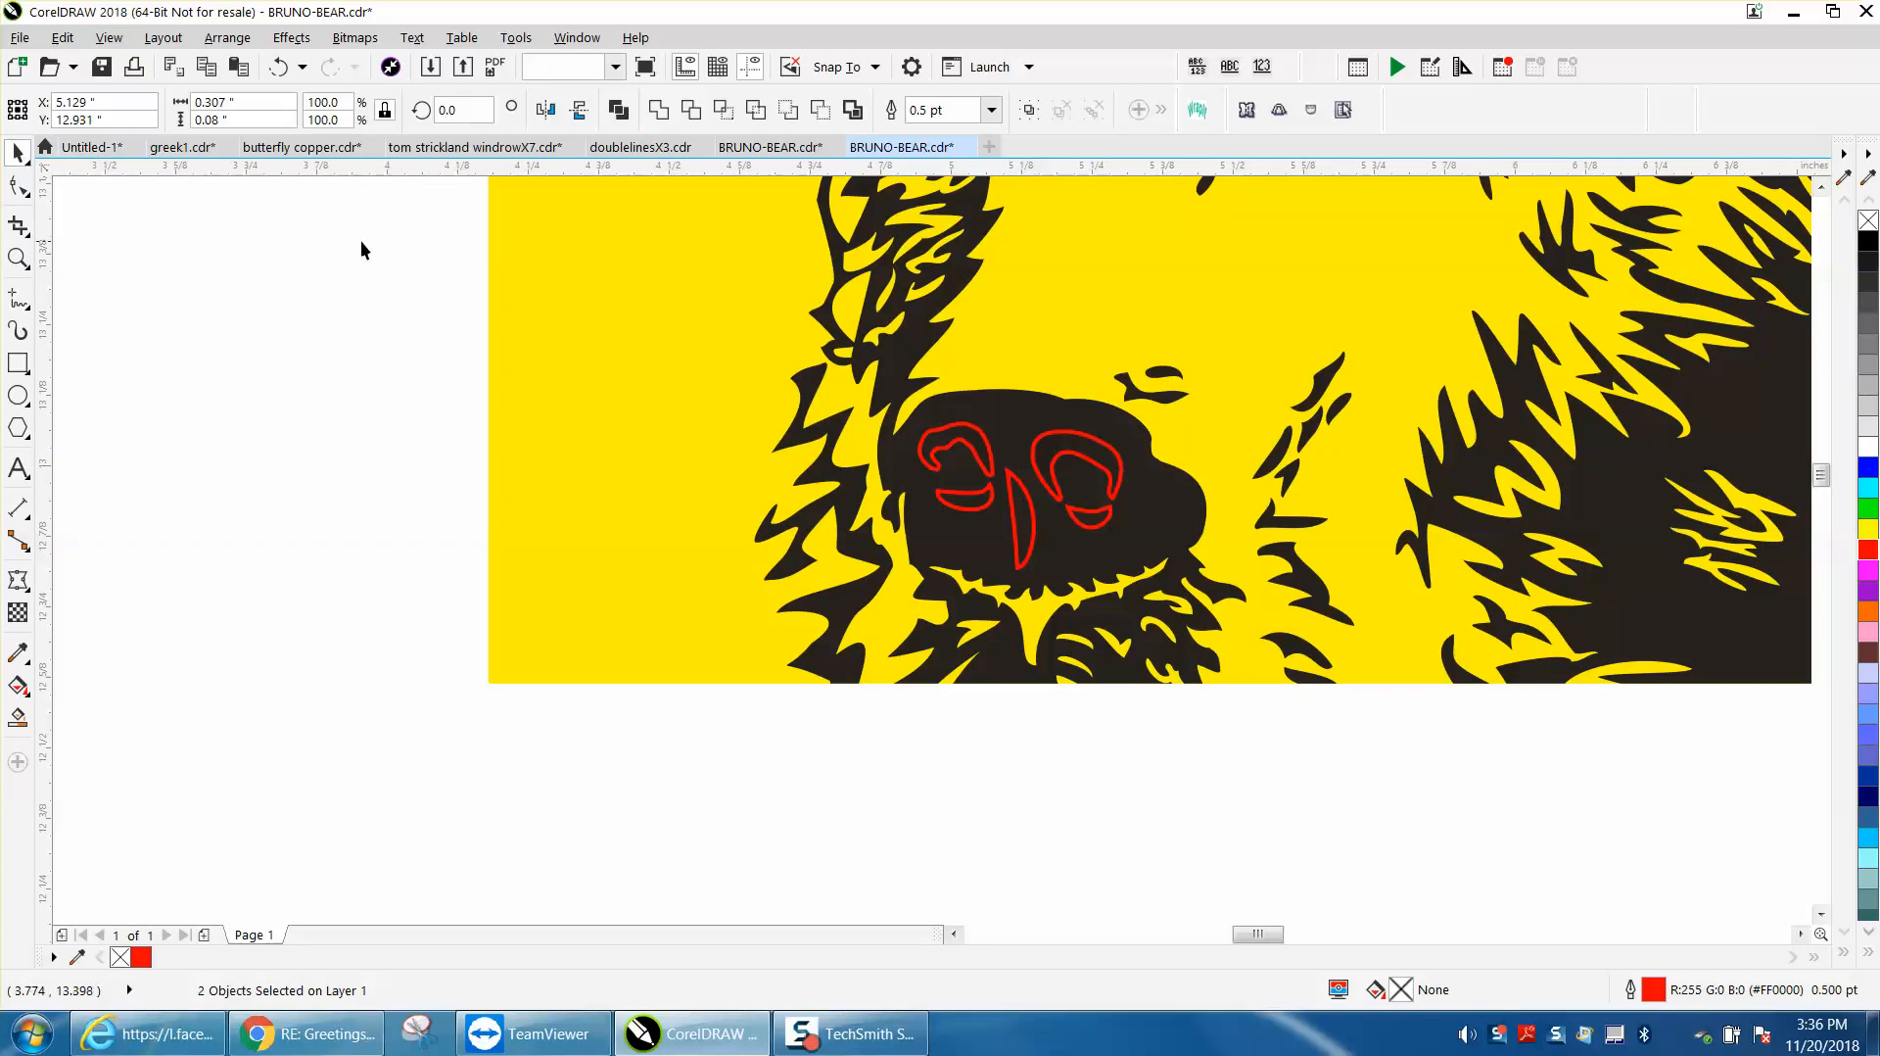
drag(719, 112, 647, 110)
text(4)
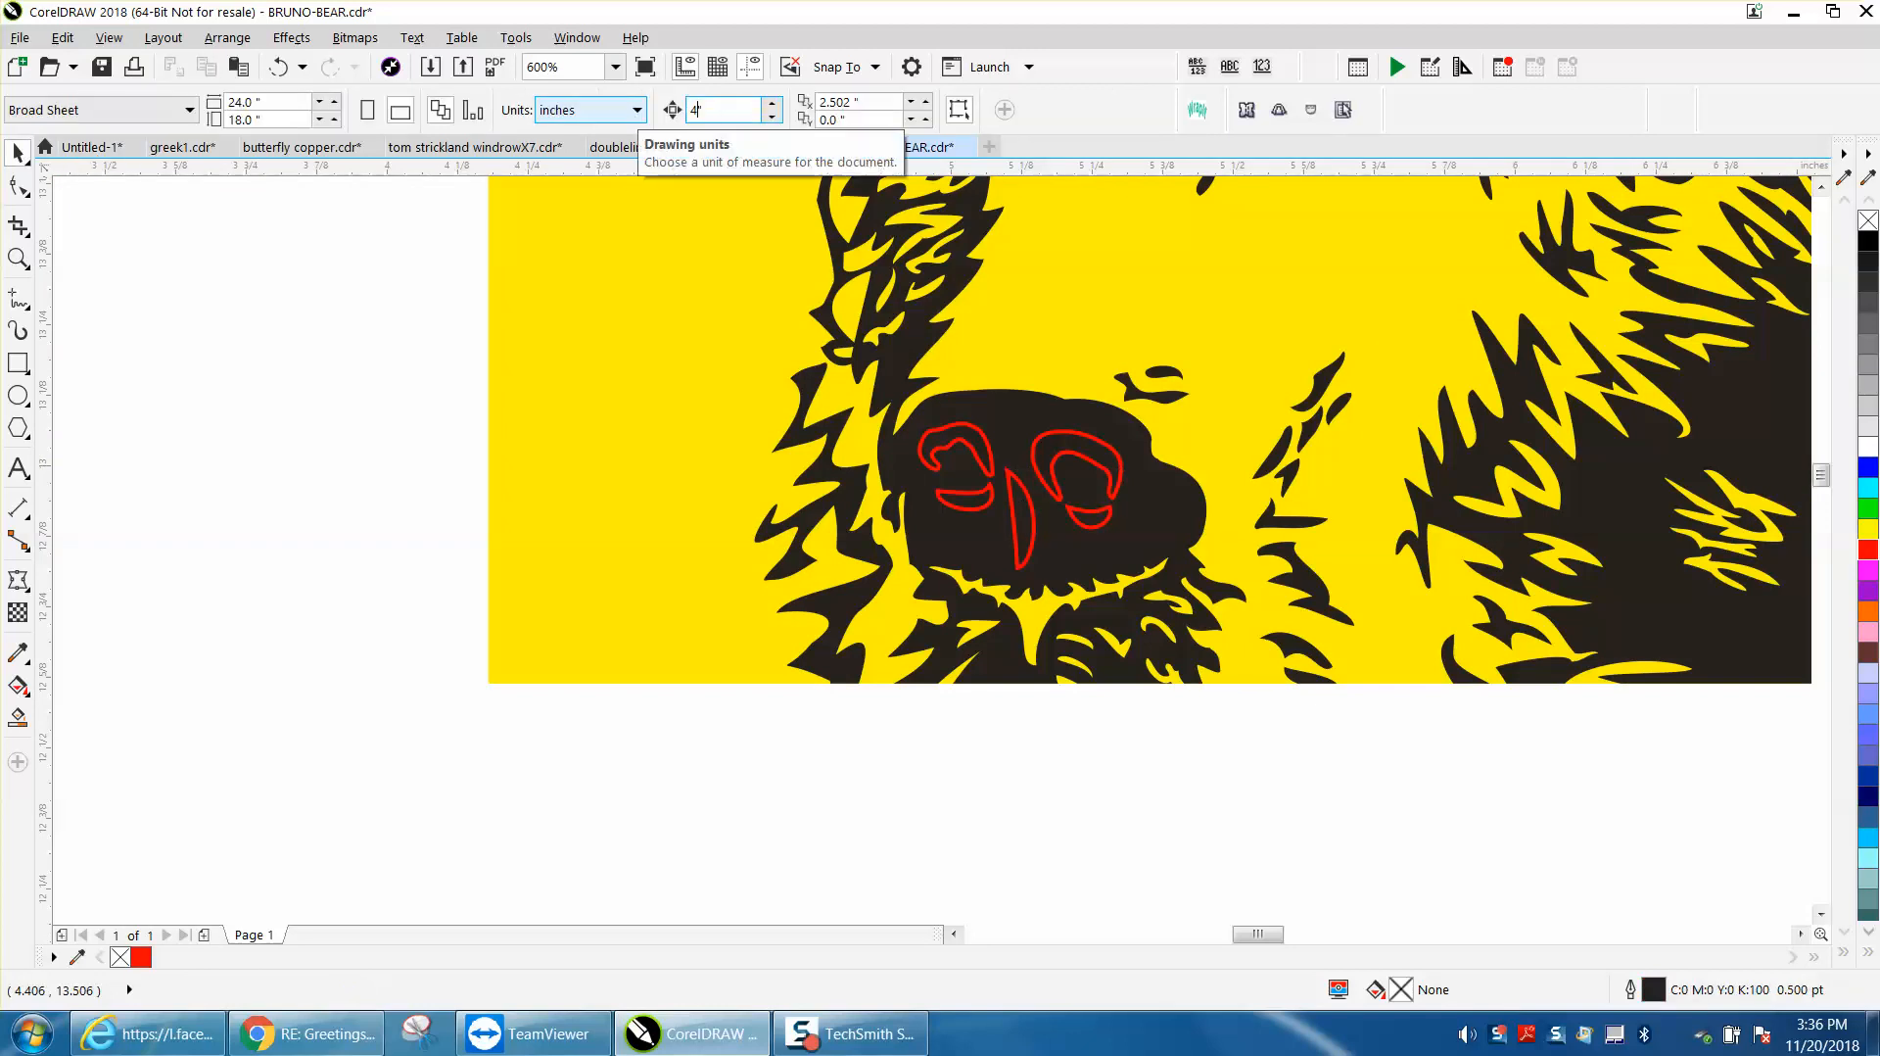
click(984, 441)
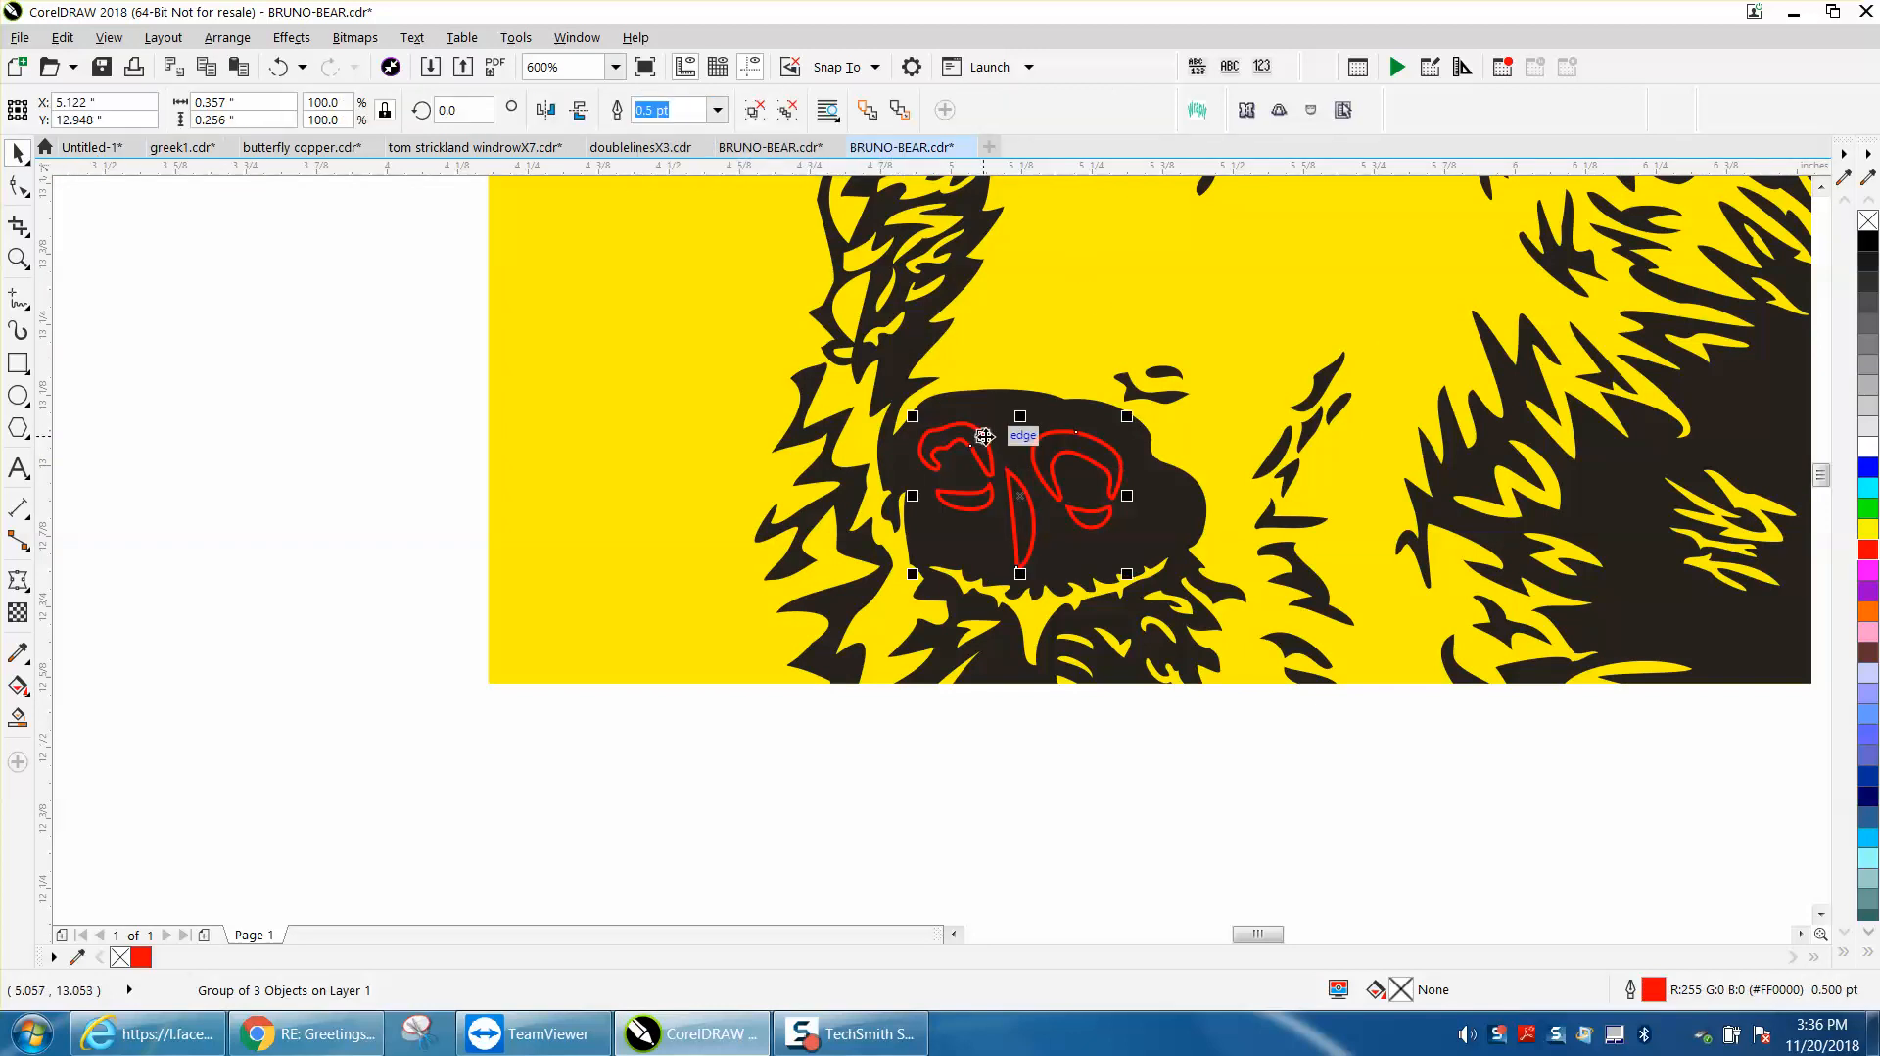
key(Left)
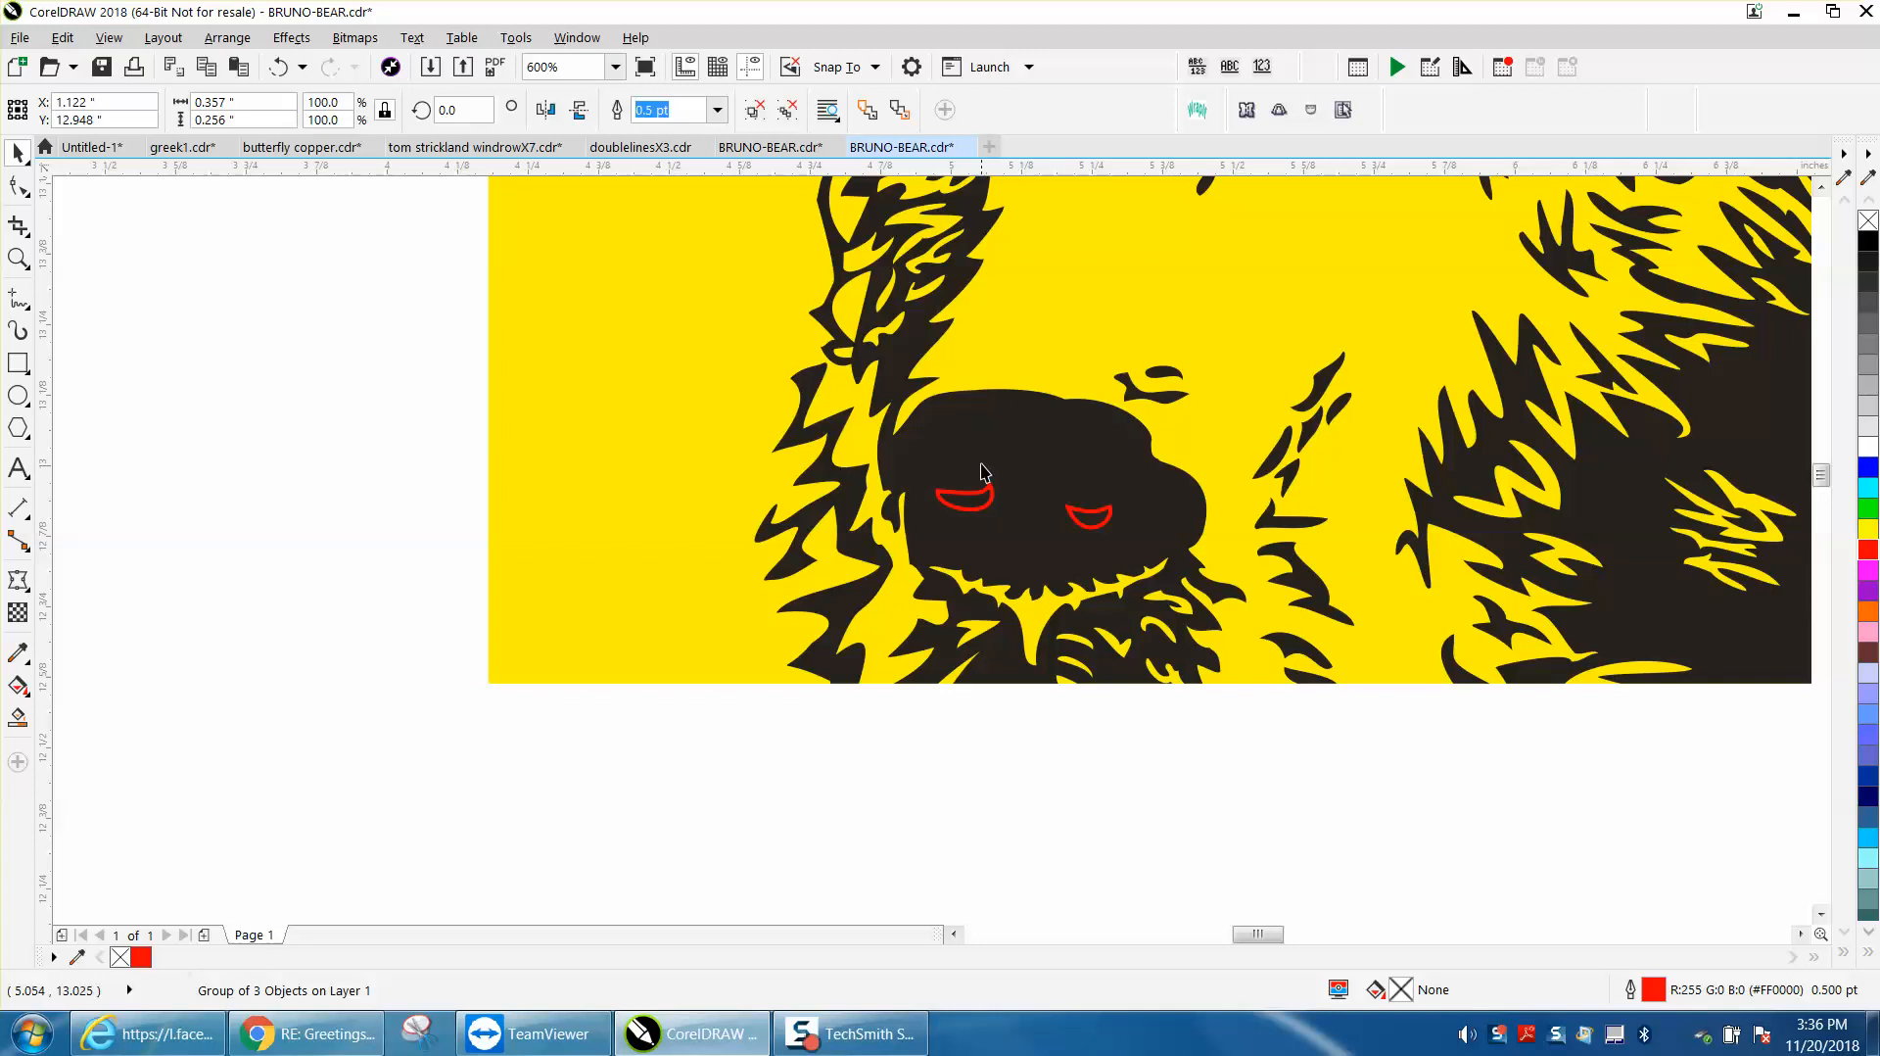
Nudge the two red crescents 4 inches left, one after the other, to rejoin the other nose outlines
click(977, 494)
key(Left)
click(1089, 516)
key(Left)
scroll(699, 431, down, 1)
scroll(638, 440, down, 2)
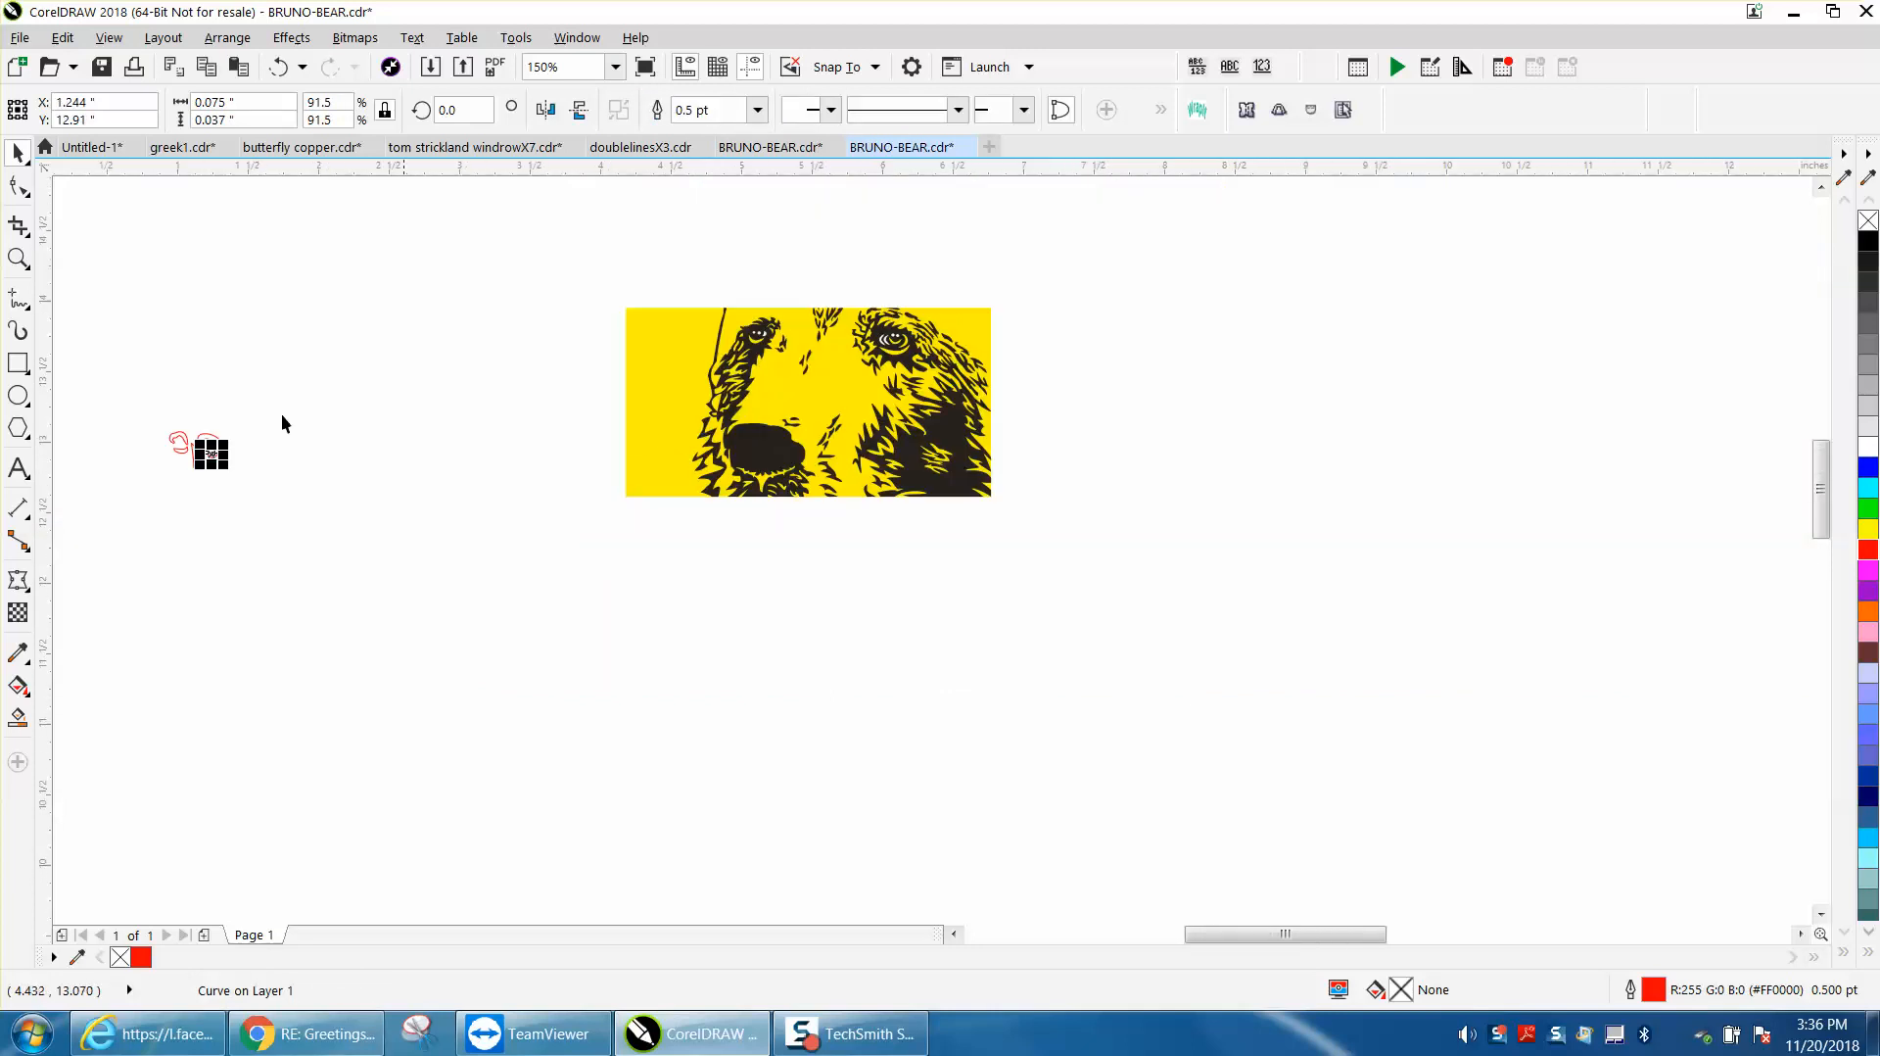
Set the nudge distance to 2 inches and nudge all the red nose outlines right once
click(637, 239)
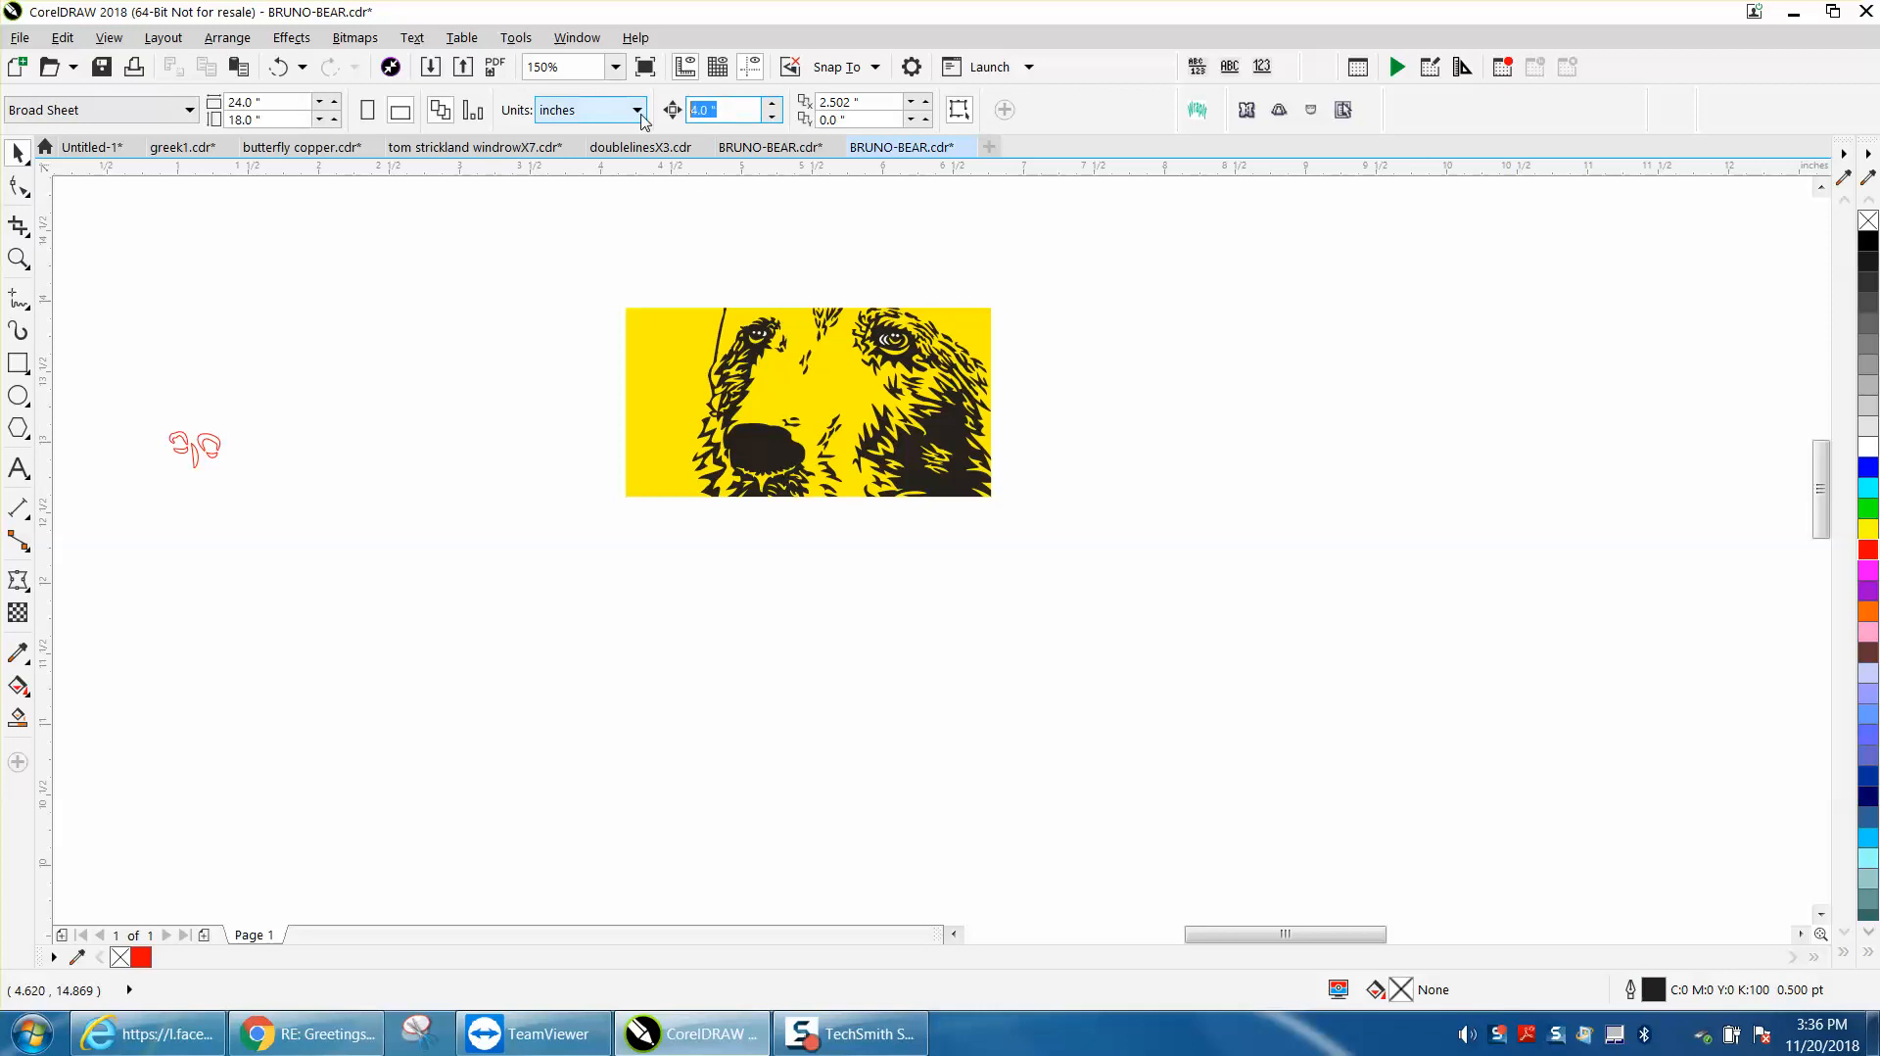
drag(132, 411, 349, 525)
key(Right)
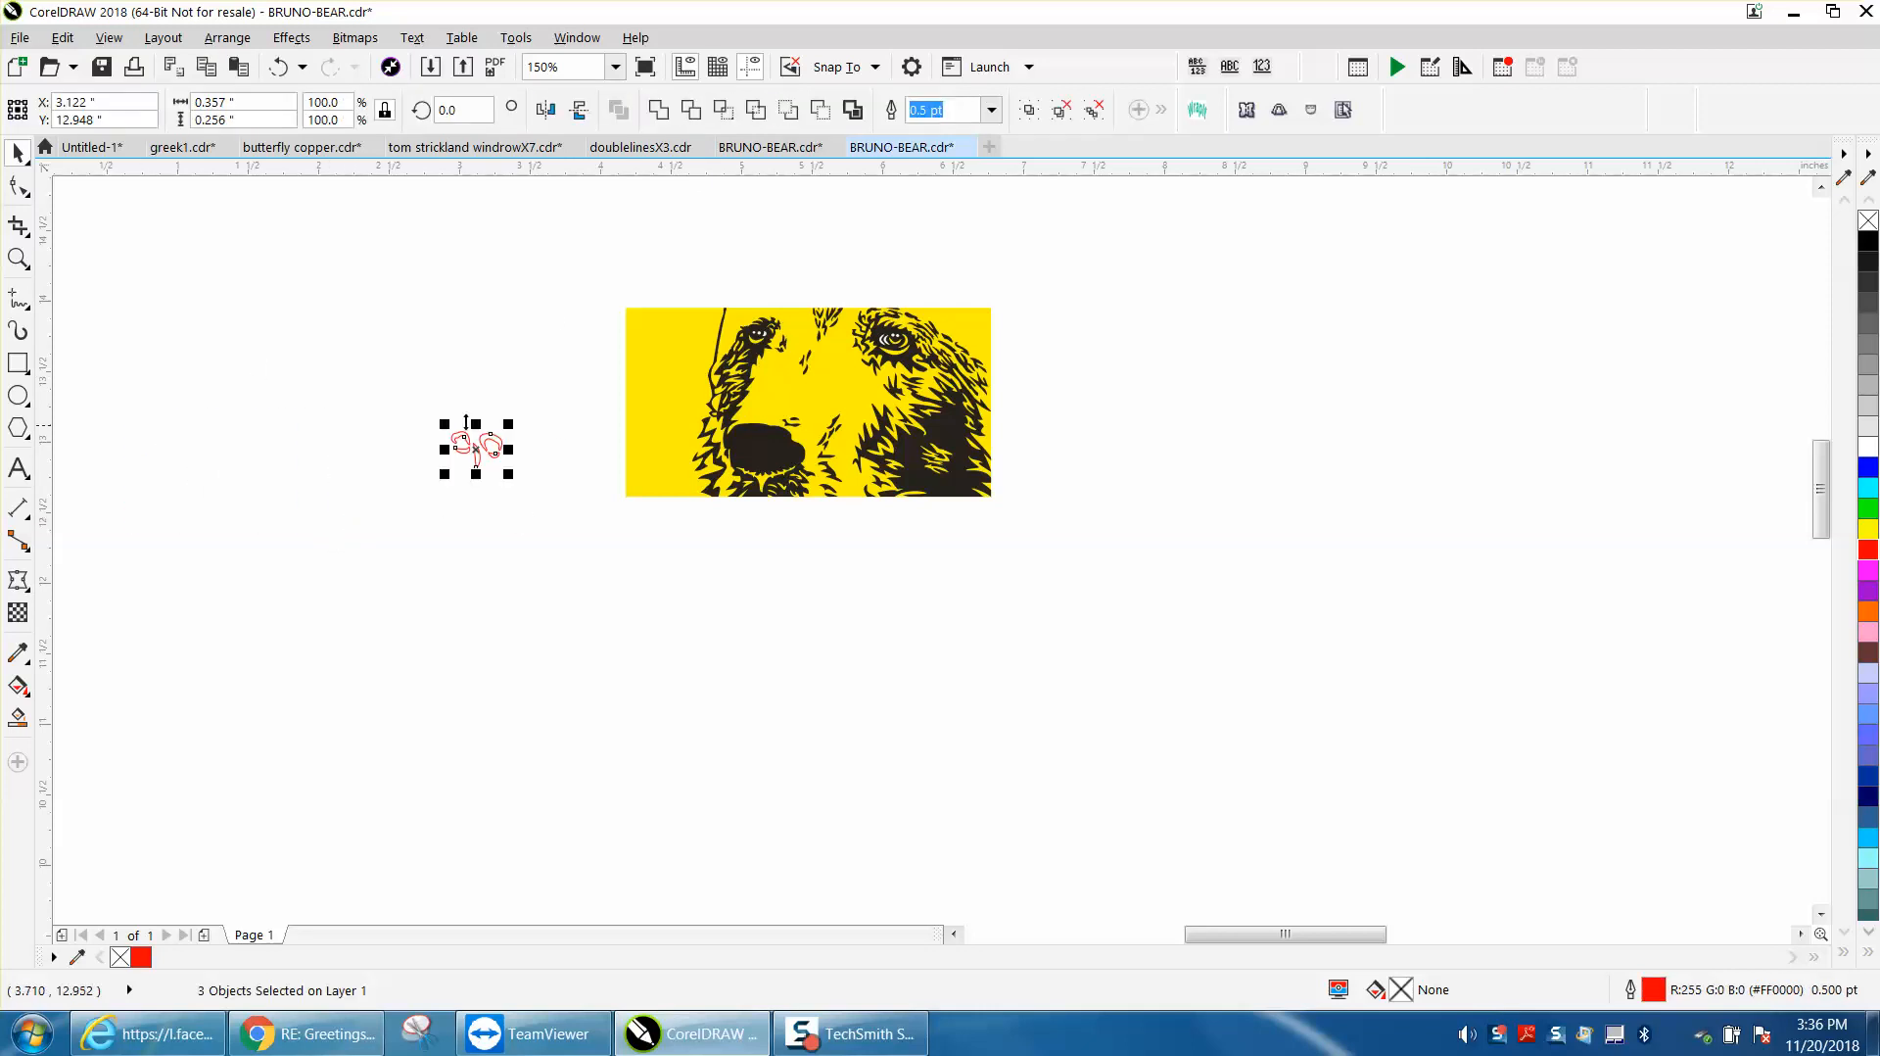
Remove the black fill from the bear's main face curve and give it a red outline
click(18, 258)
drag(644, 308, 1095, 553)
key(space)
click(560, 550)
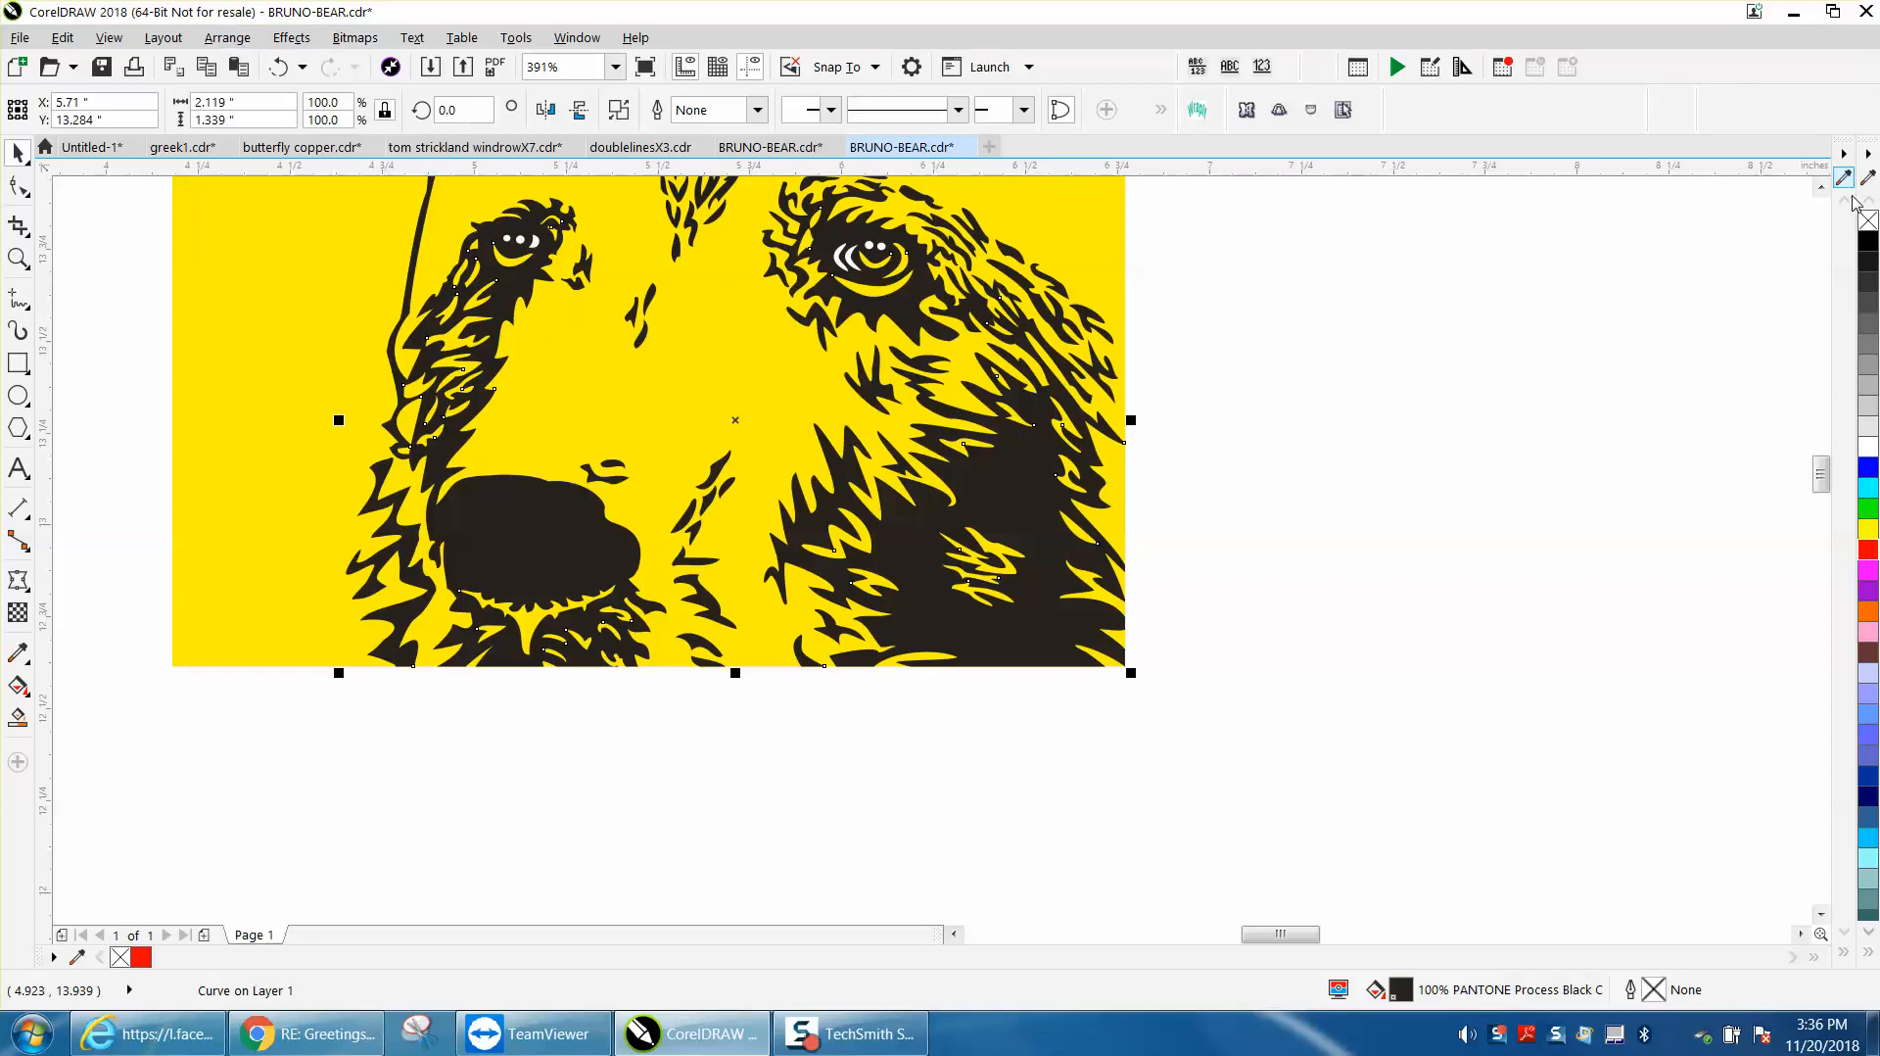
click(1869, 221)
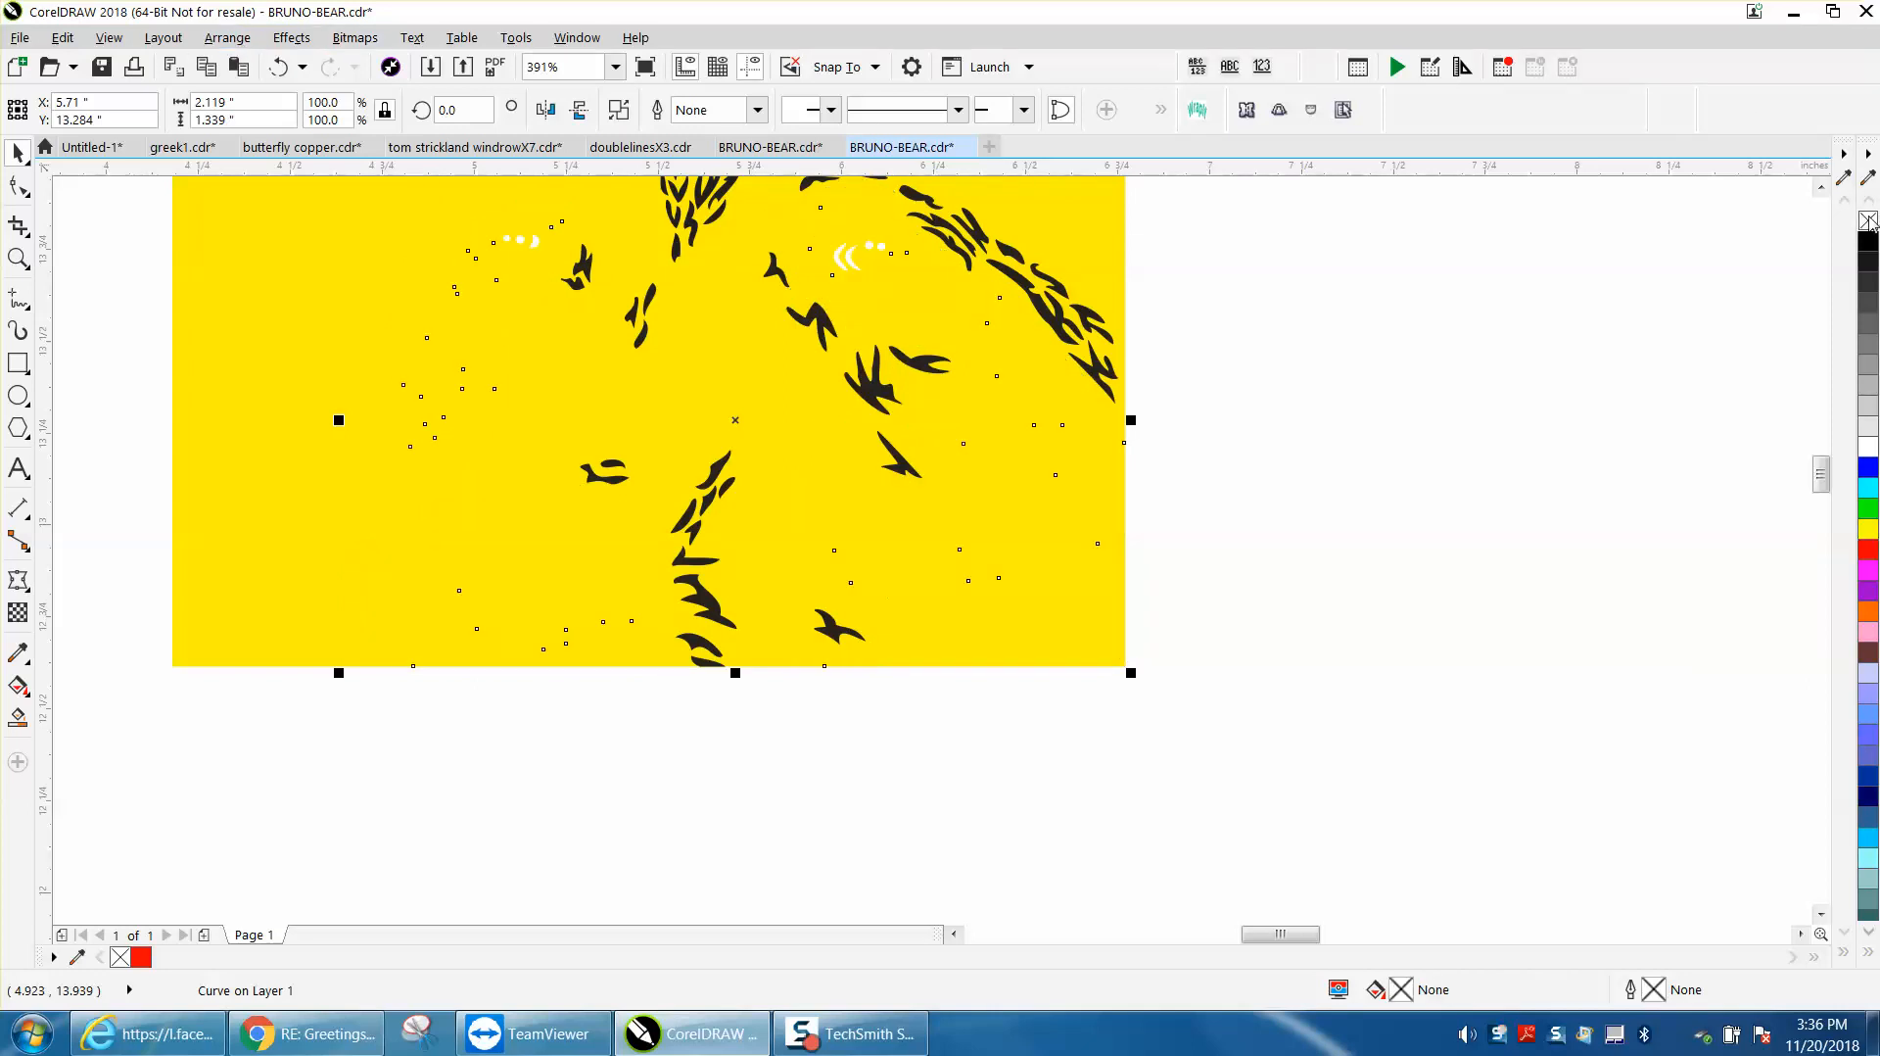
right_click(1869, 553)
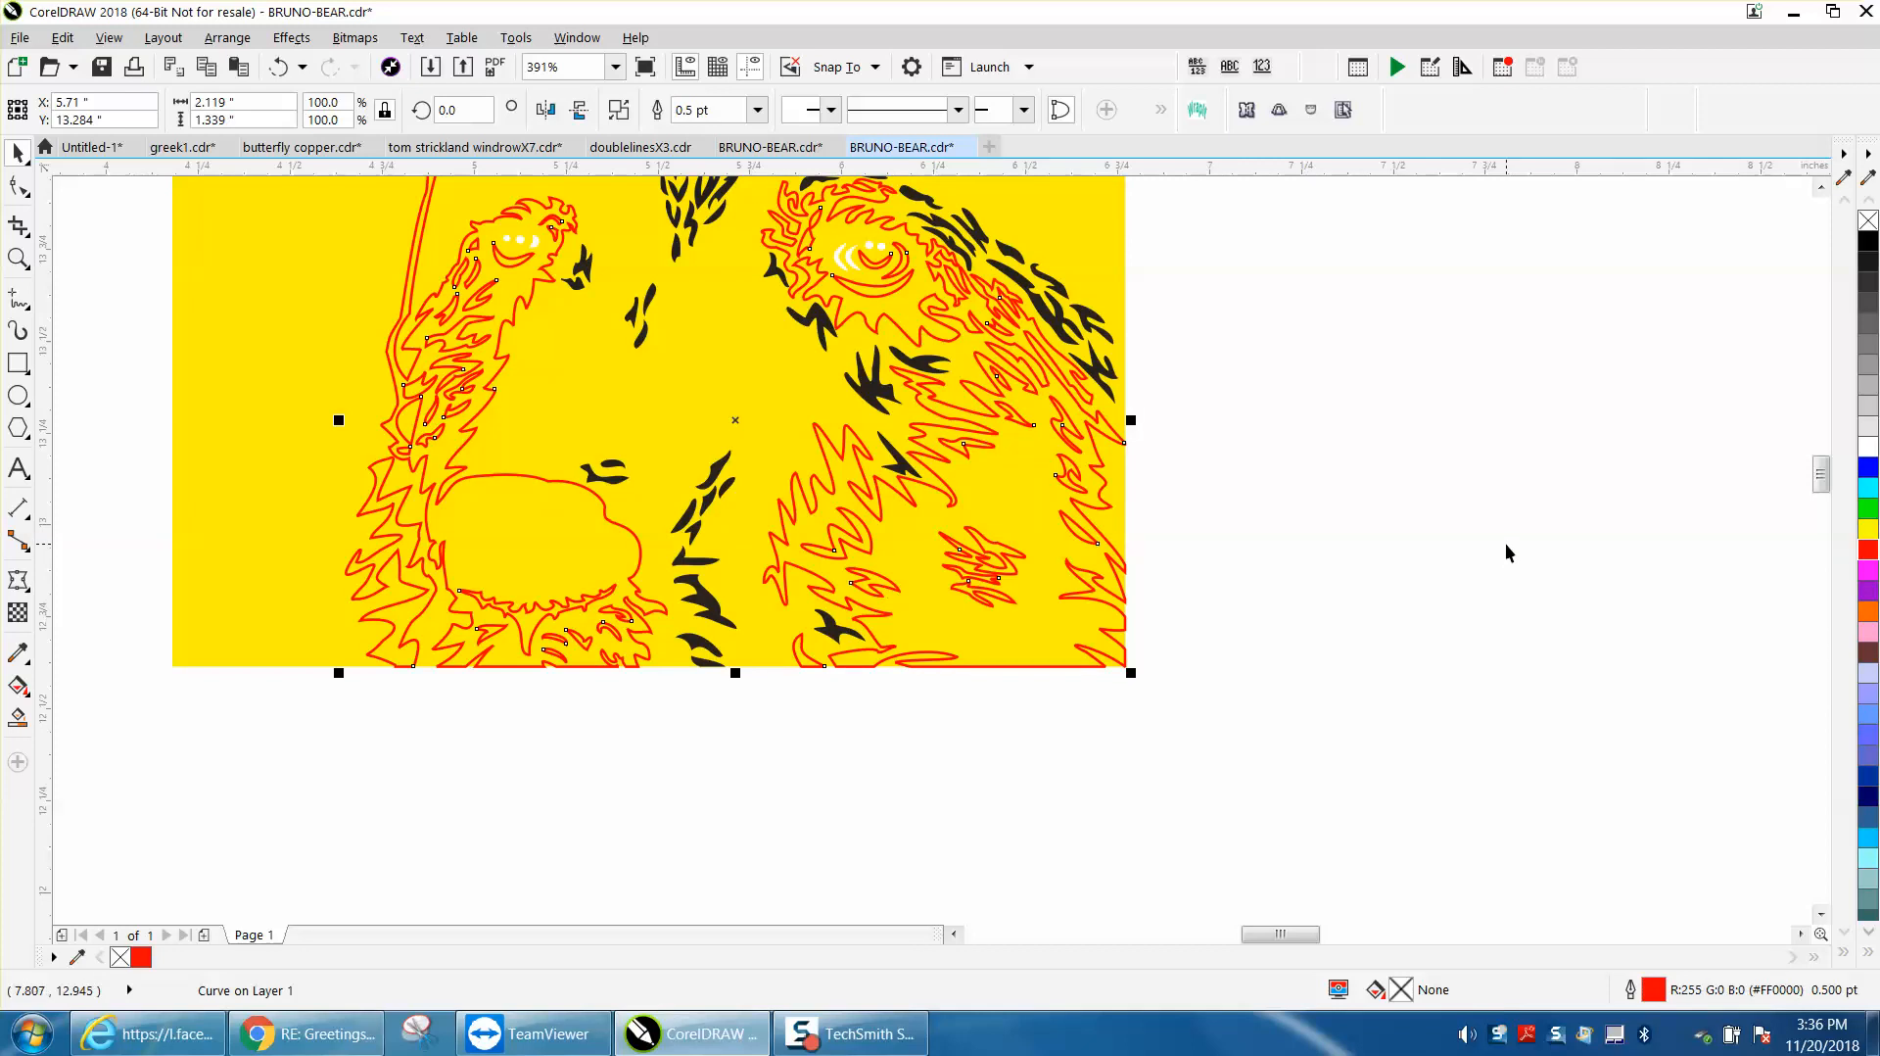
scroll(1508, 554, down, 3)
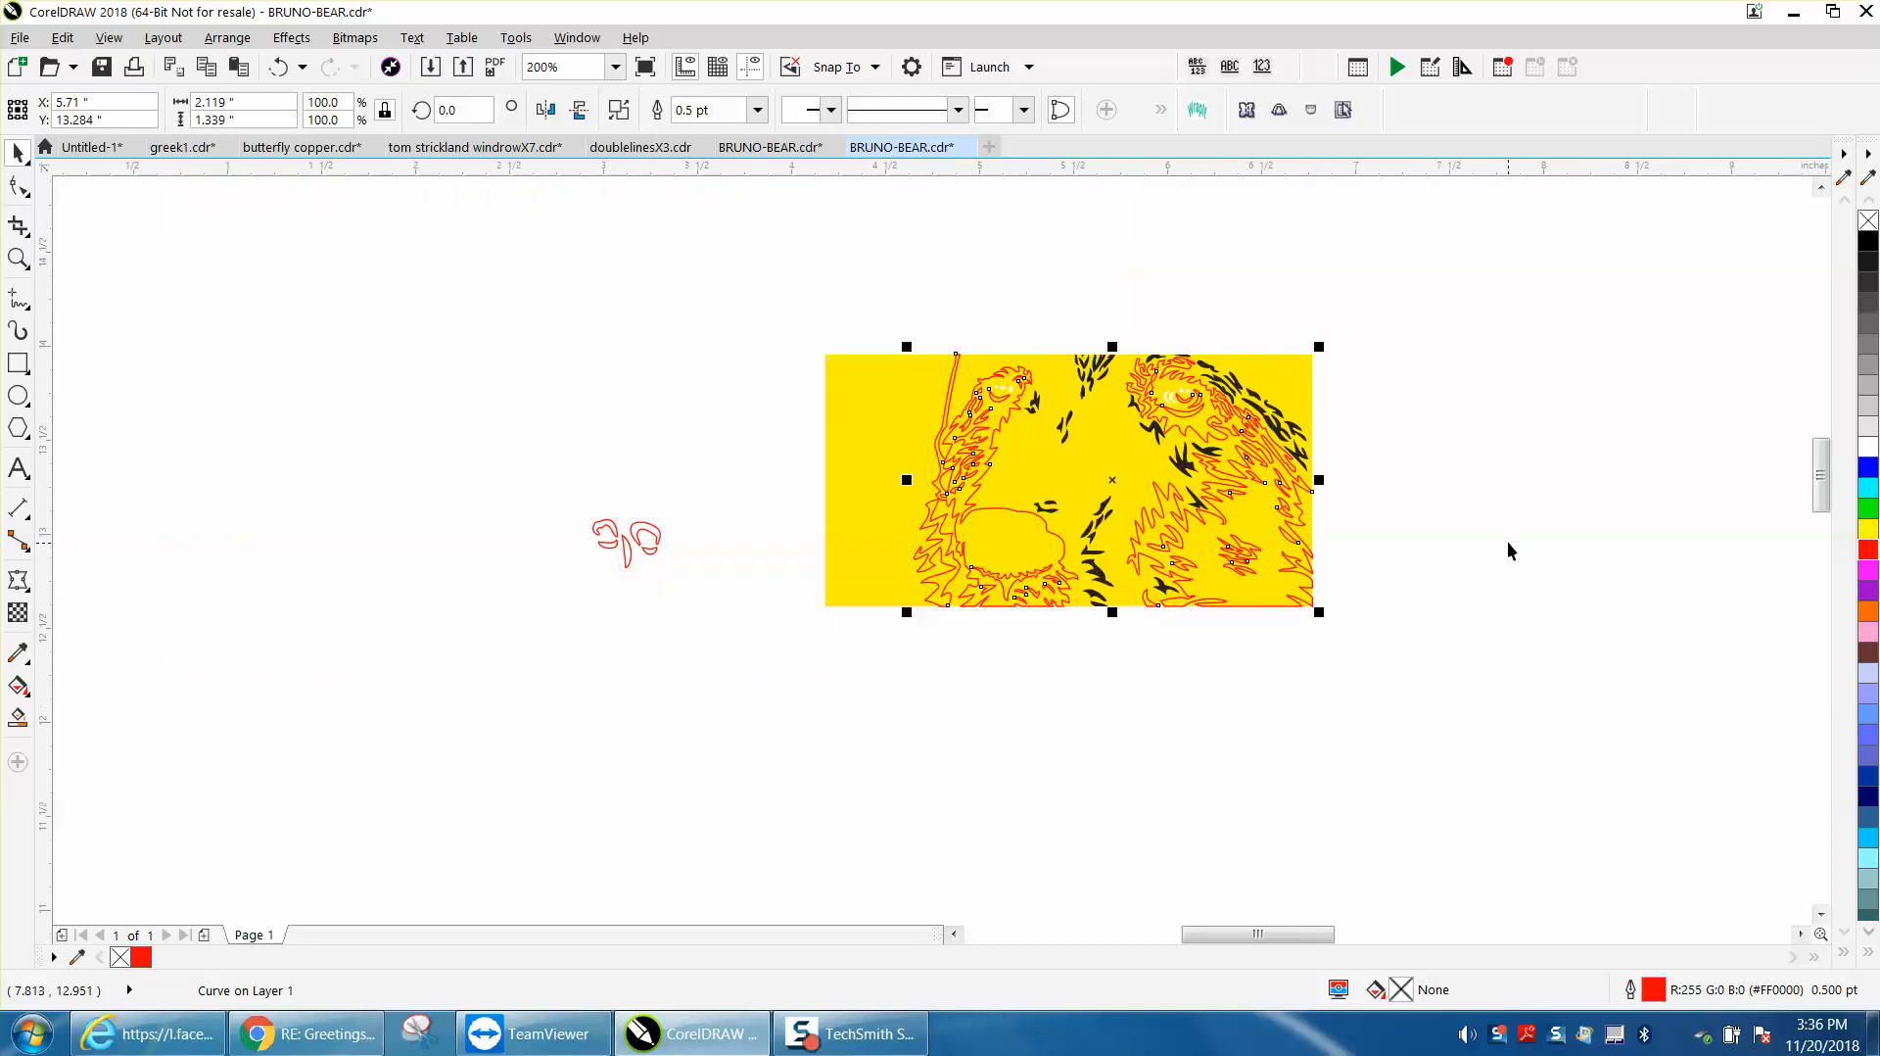
Inspect the red nose outlines up close and nudge them all 2 inches right, back onto the bear's nose
click(18, 257)
drag(554, 516, 702, 591)
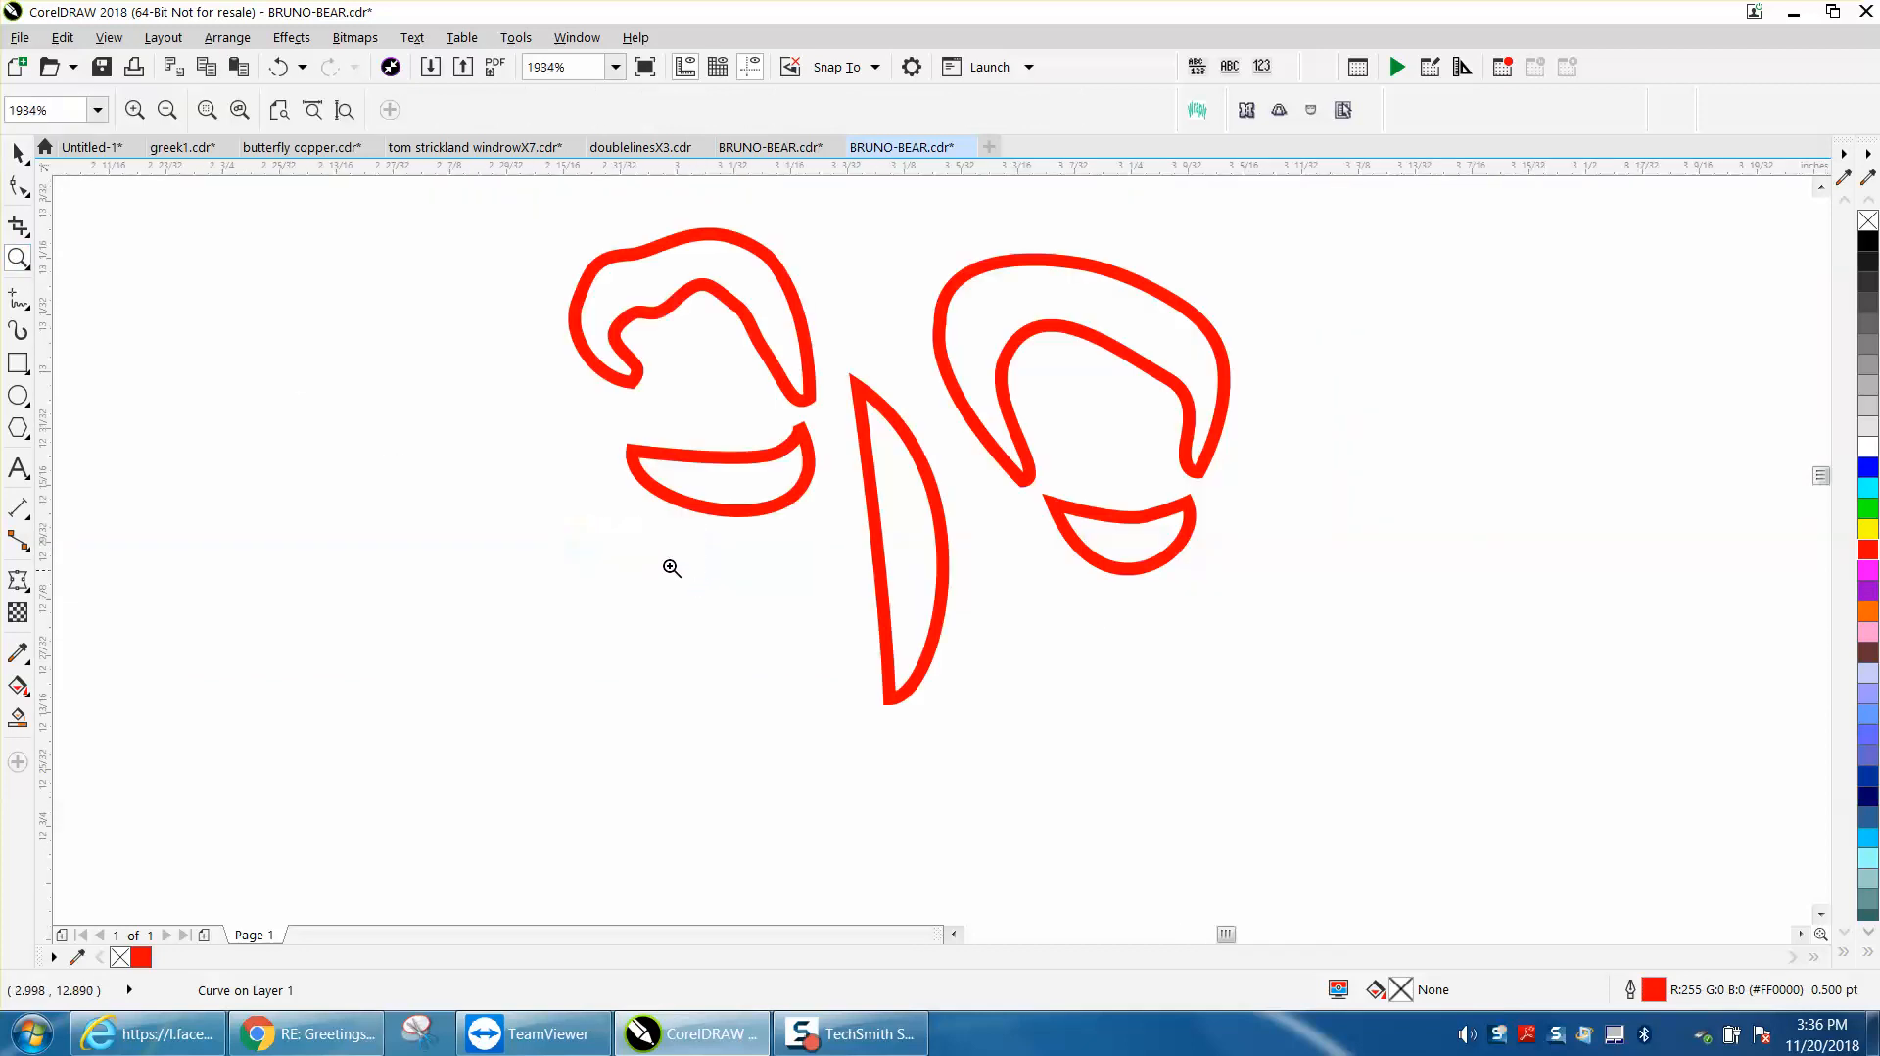
scroll(533, 479, down, 9)
click(18, 153)
drag(579, 456, 750, 554)
key(Right)
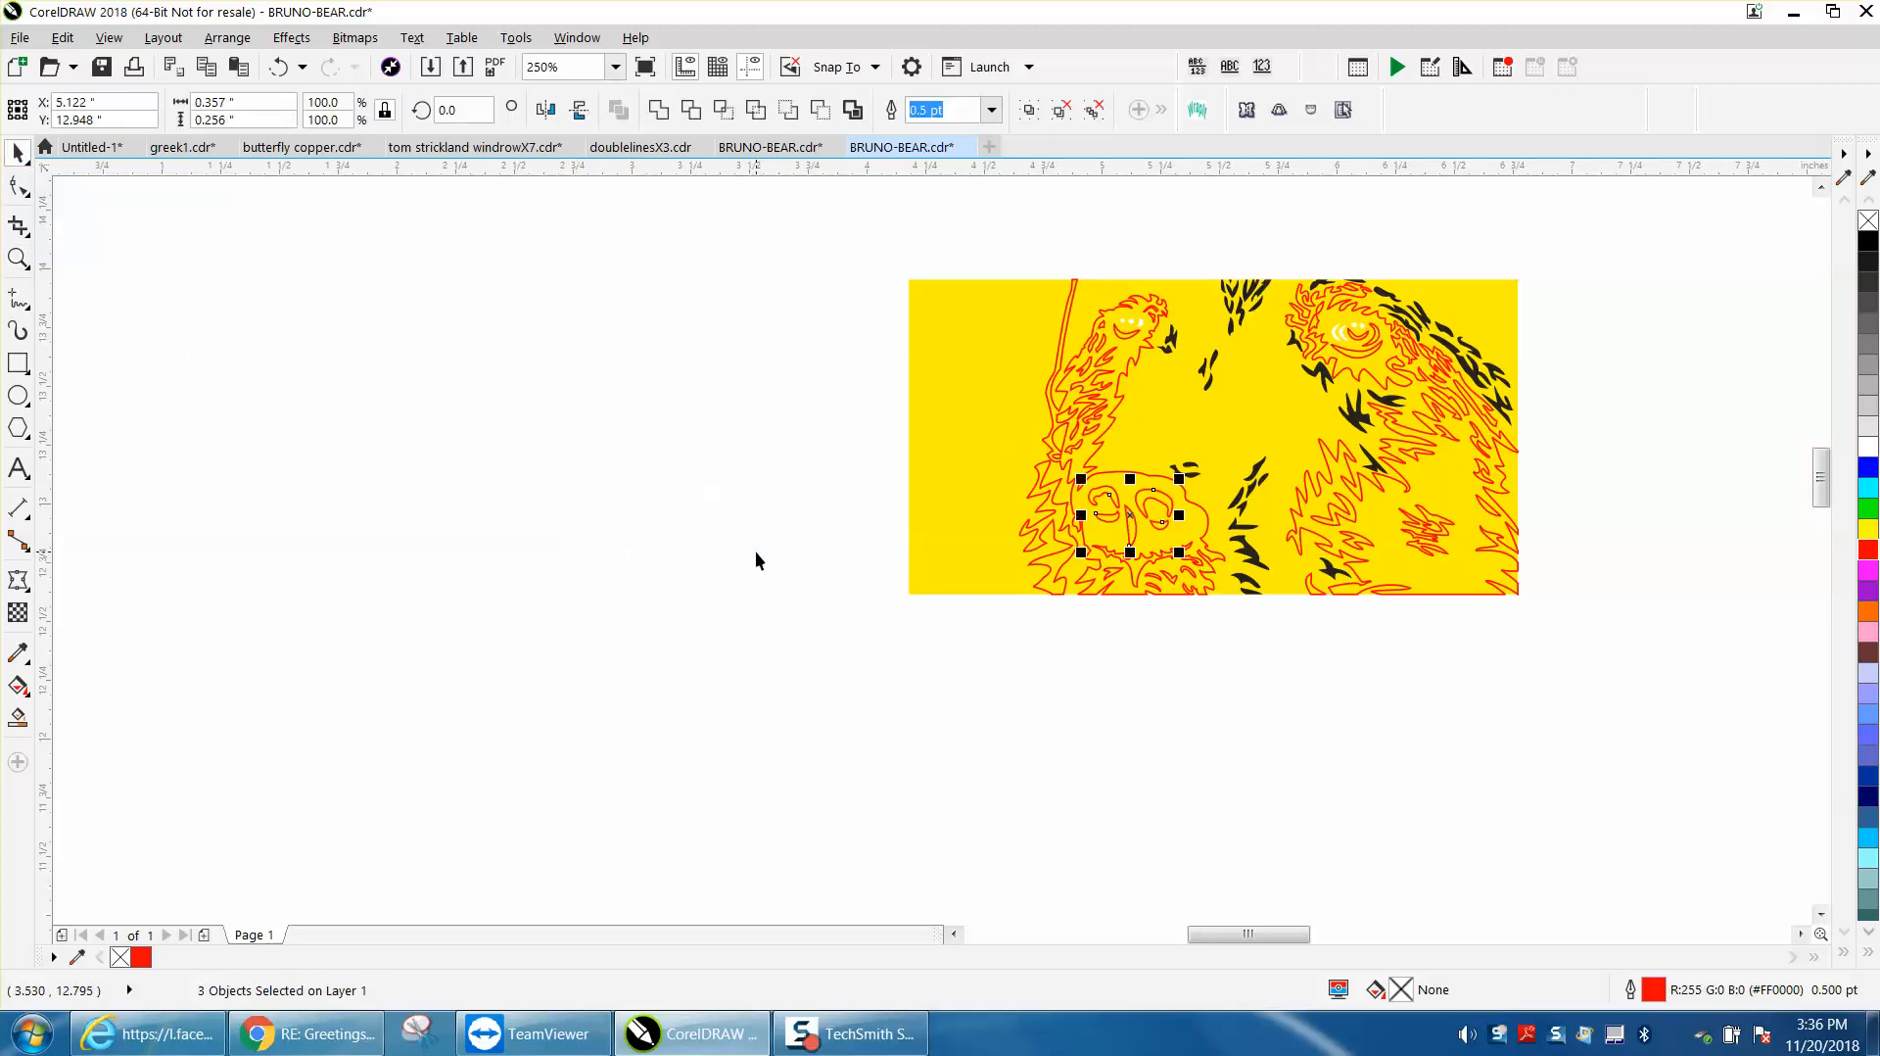
Smart-fill the nose area, the fur beside it and the large fur area on the face's right side with black, using no outline
click(18, 258)
drag(952, 432, 1532, 674)
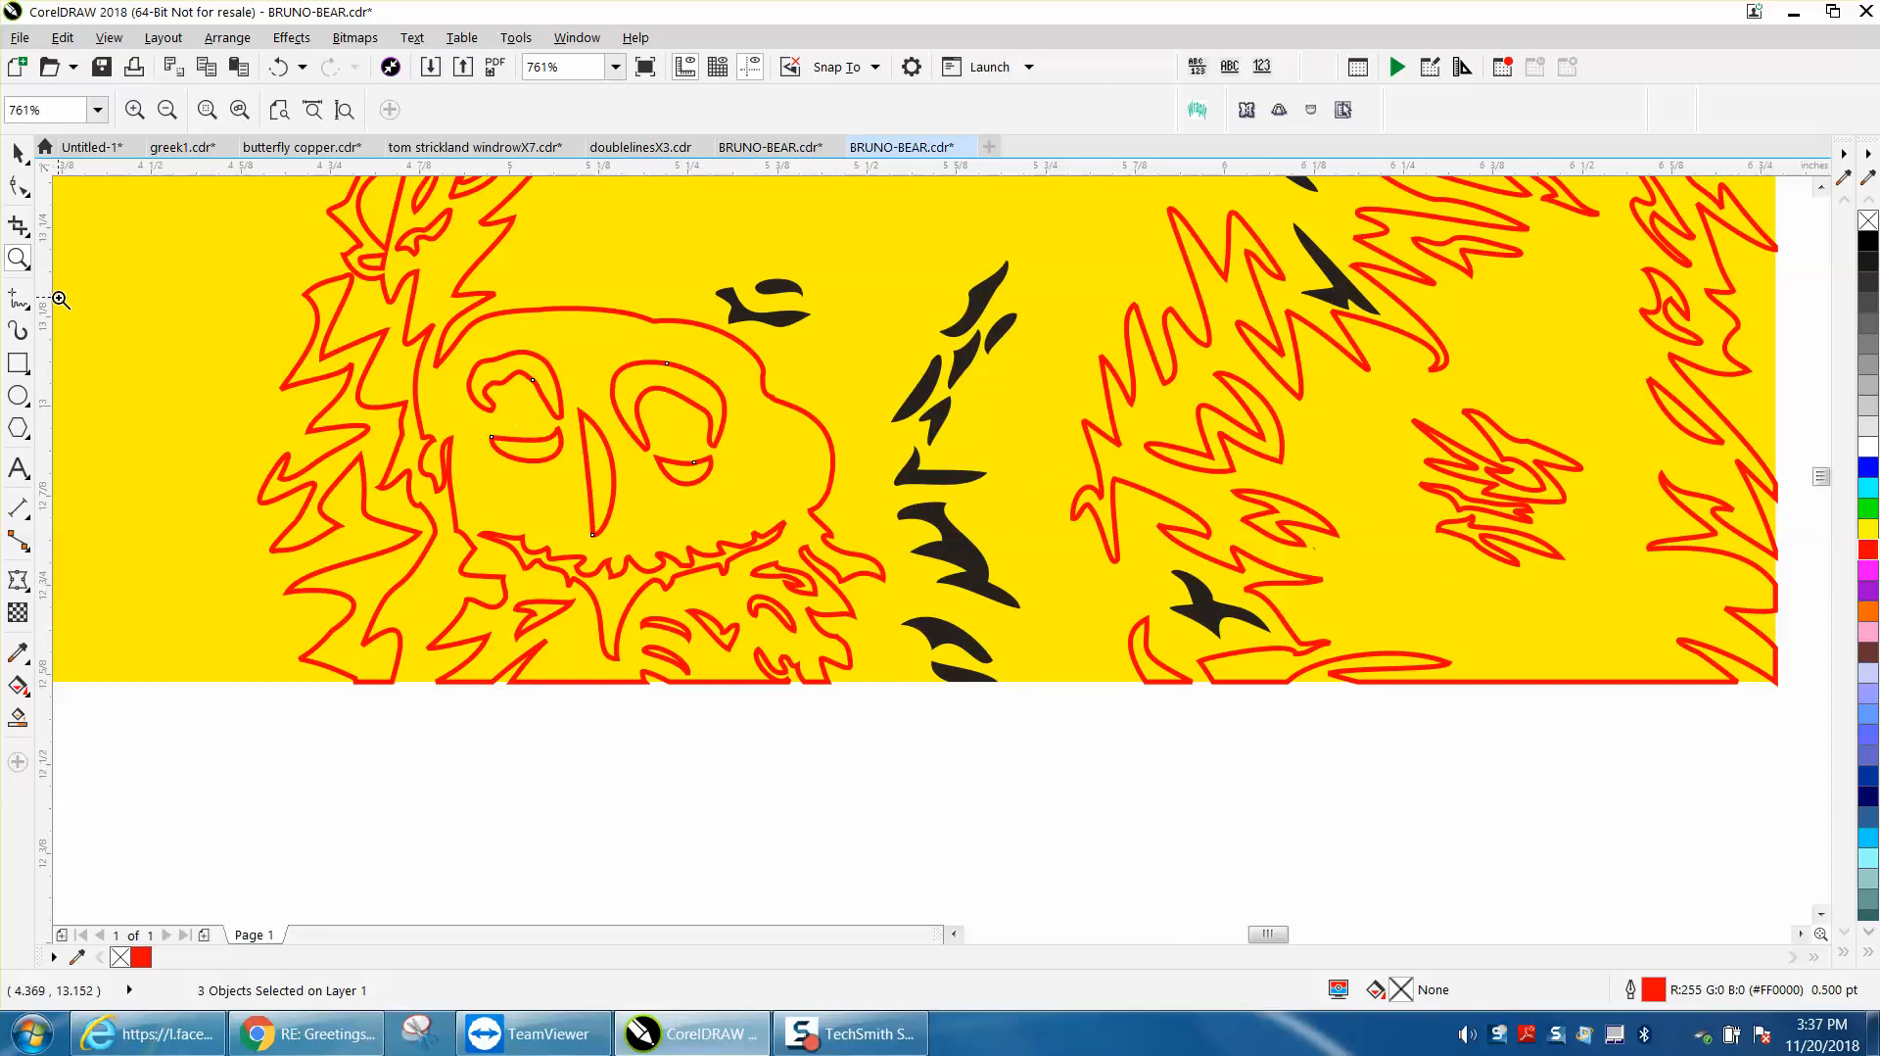
click(17, 717)
click(516, 503)
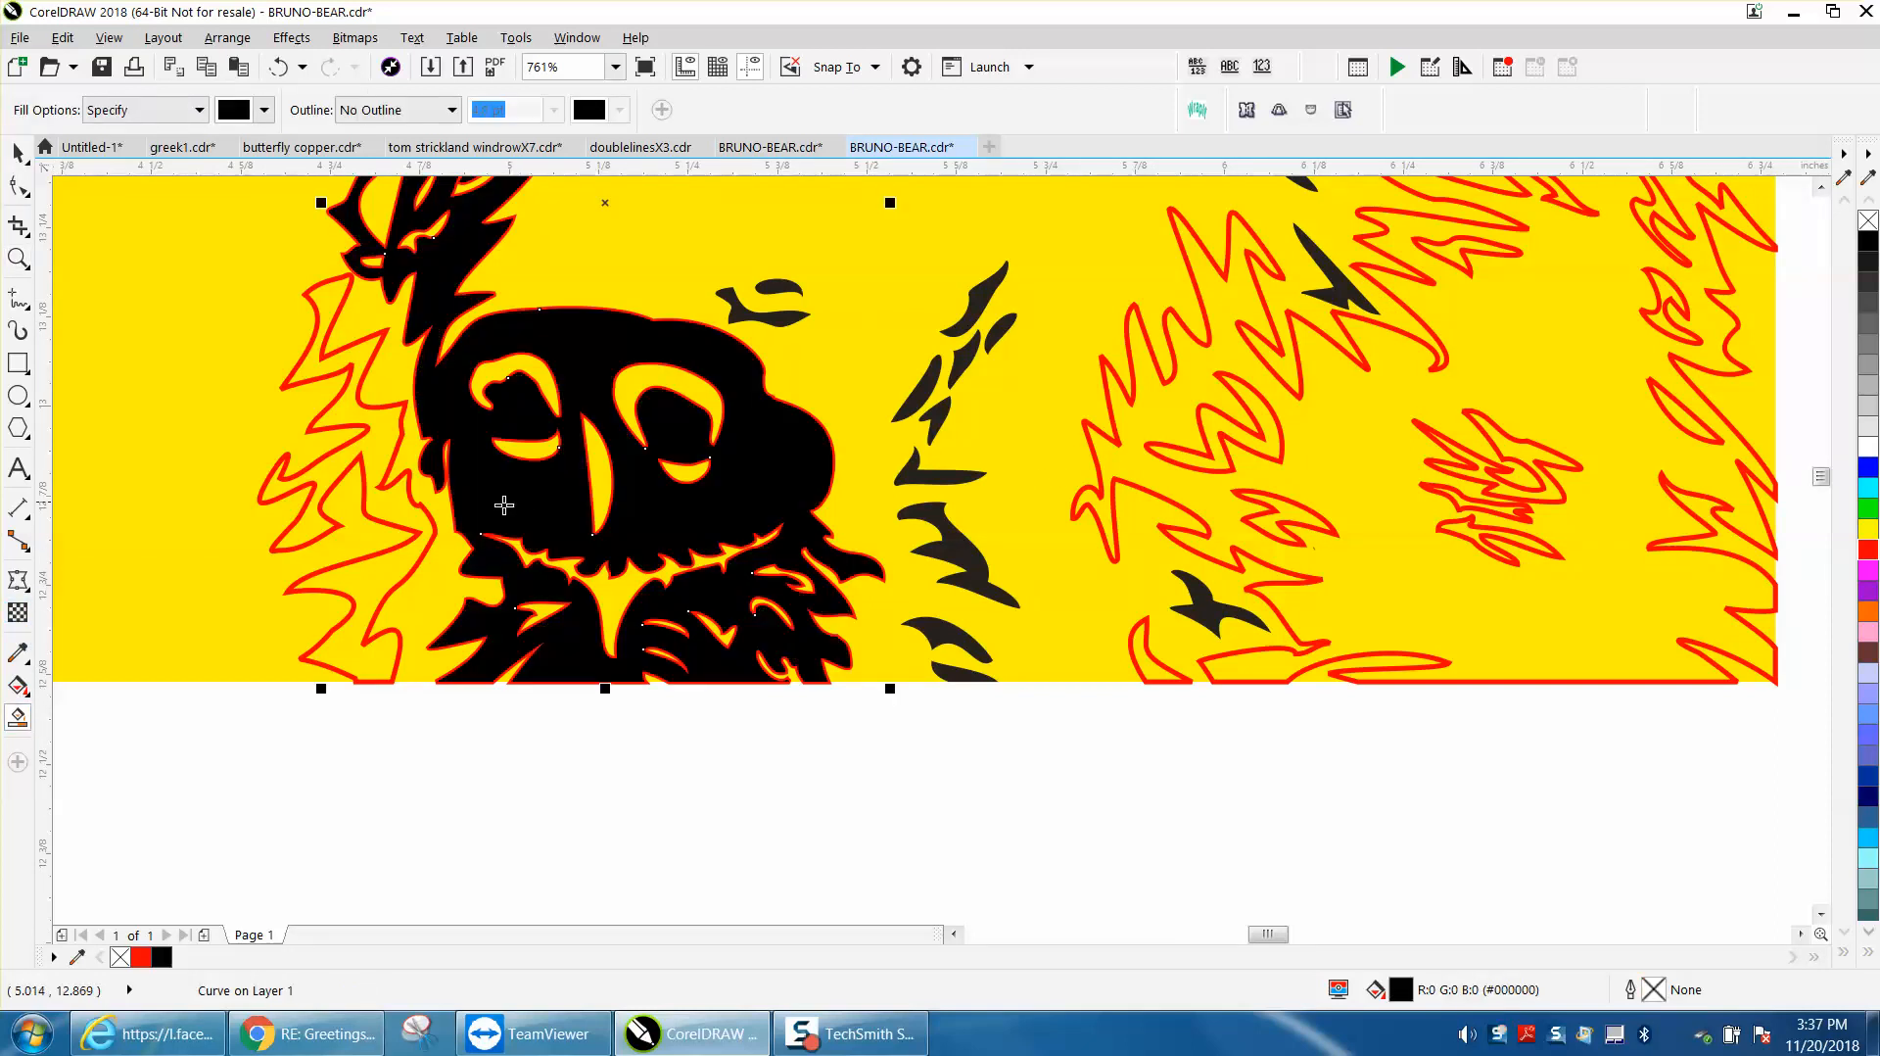
scroll(407, 505, down, 2)
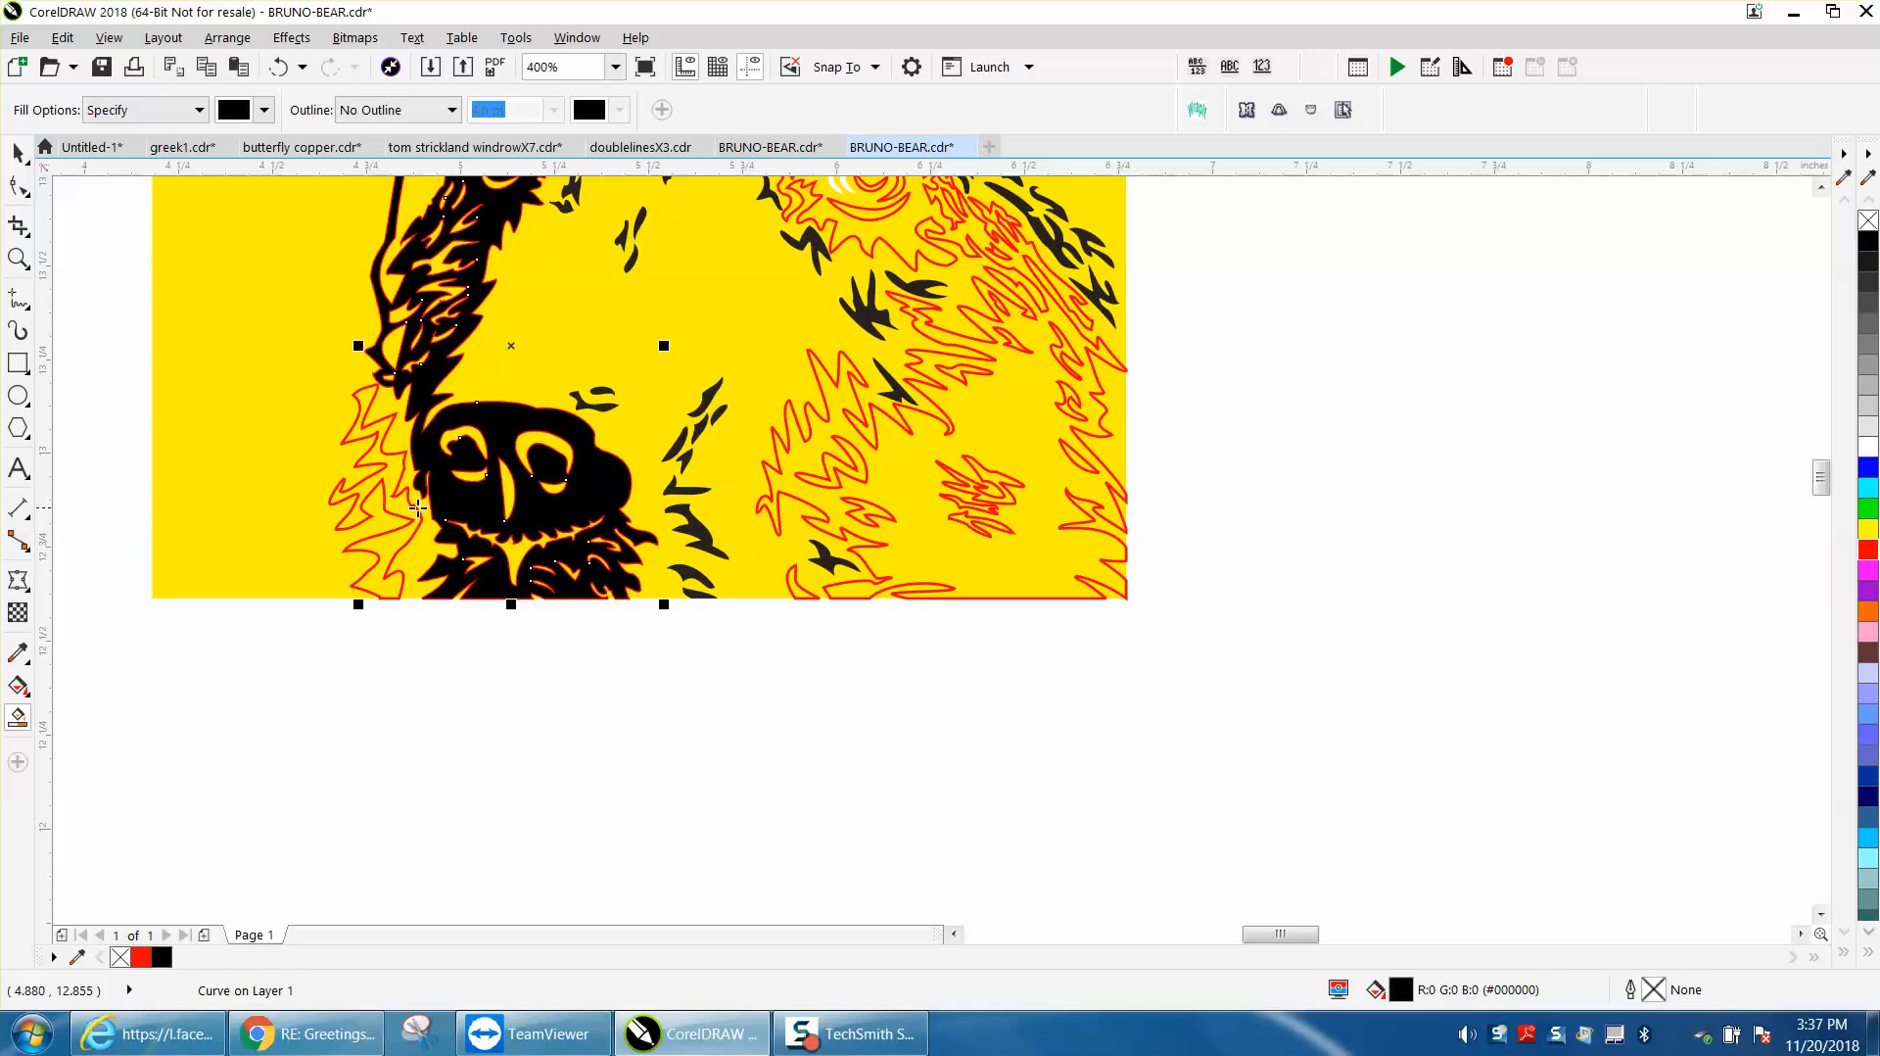
click(396, 511)
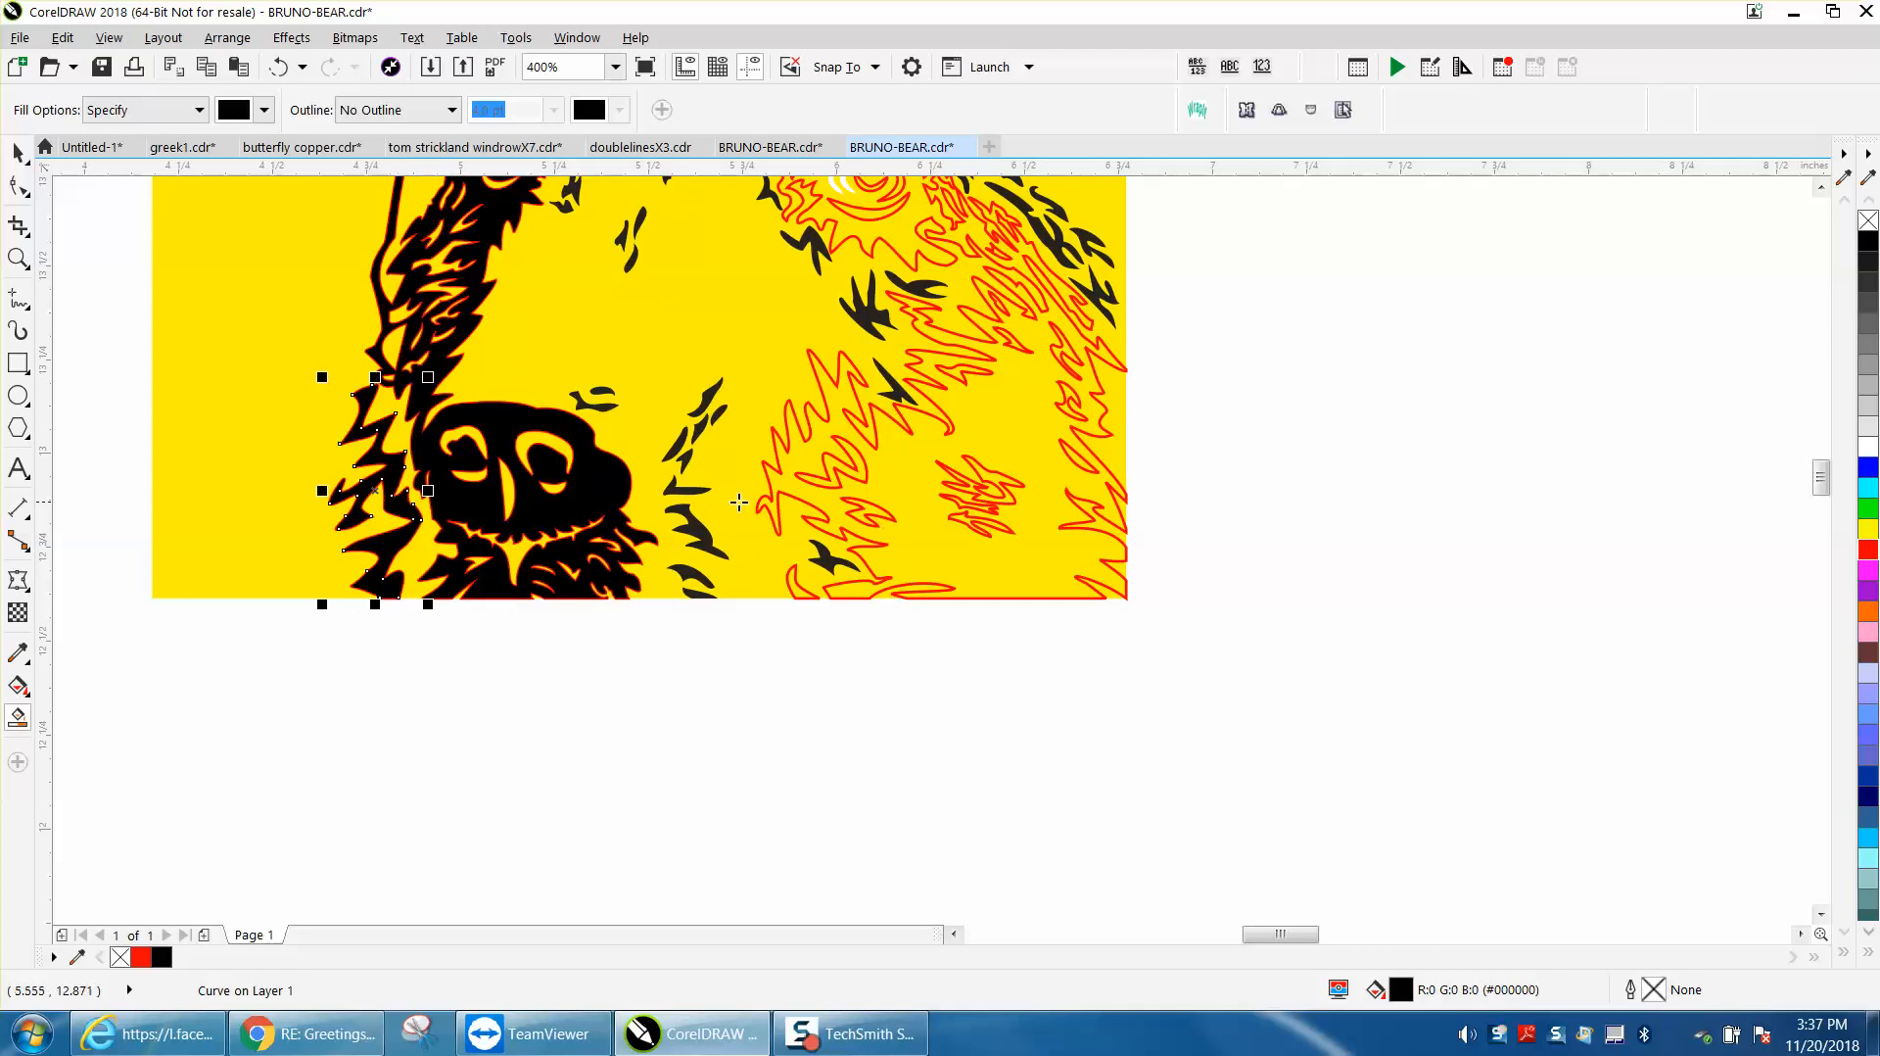
click(840, 399)
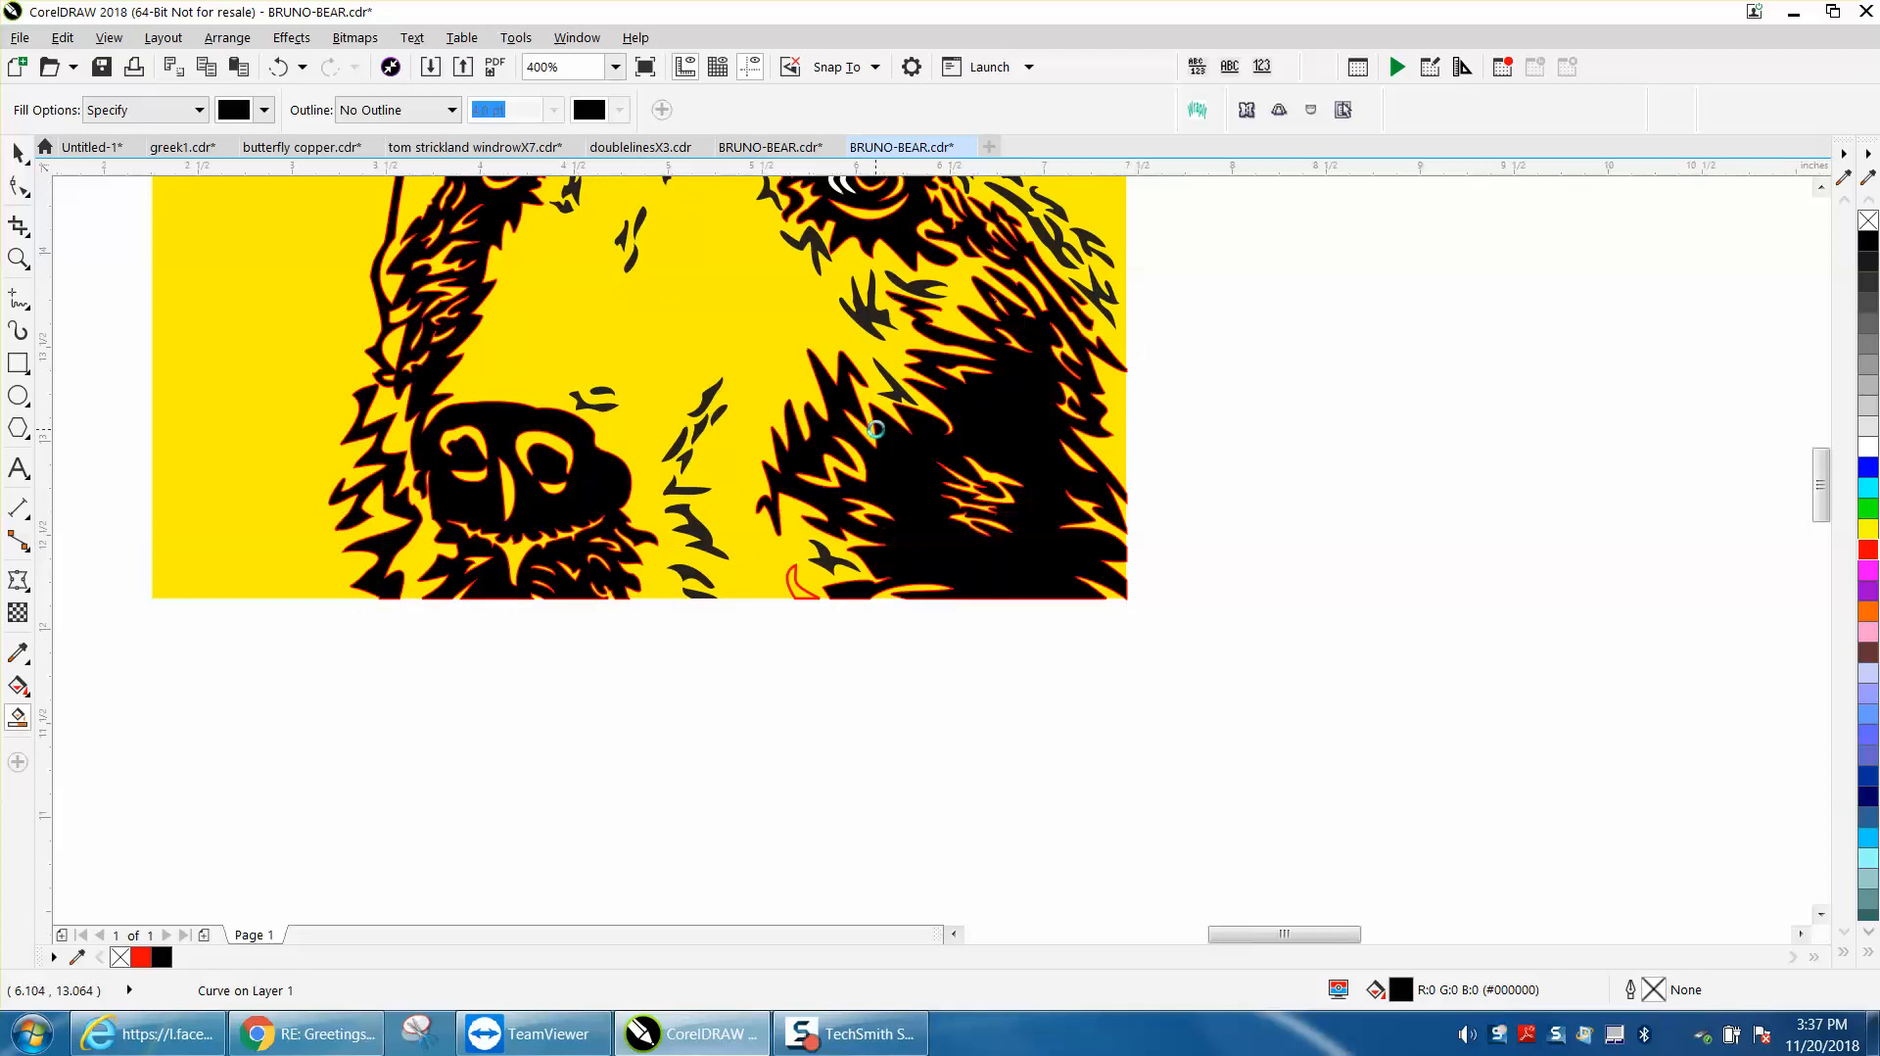
scroll(876, 431, down, 2)
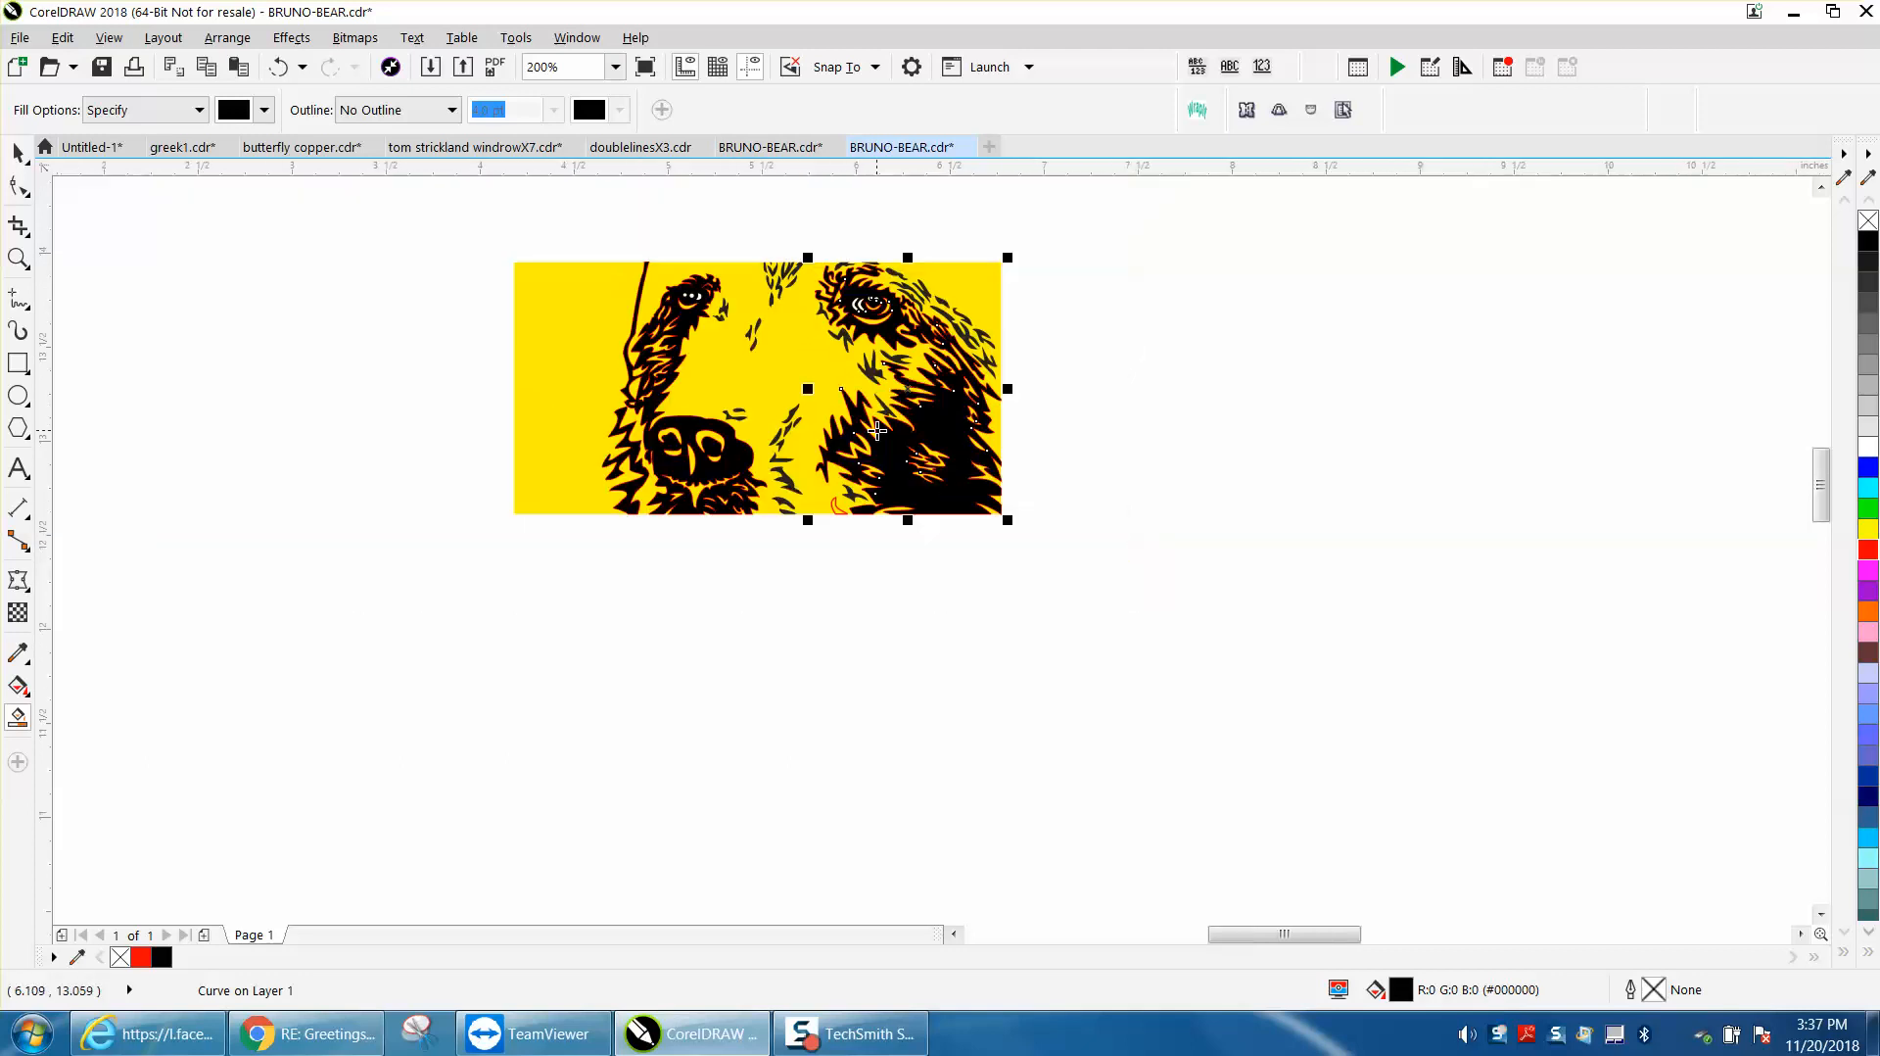
Try to smart-fill the remaining fur tuft at the picture's lower edge, and undo the fill
click(822, 536)
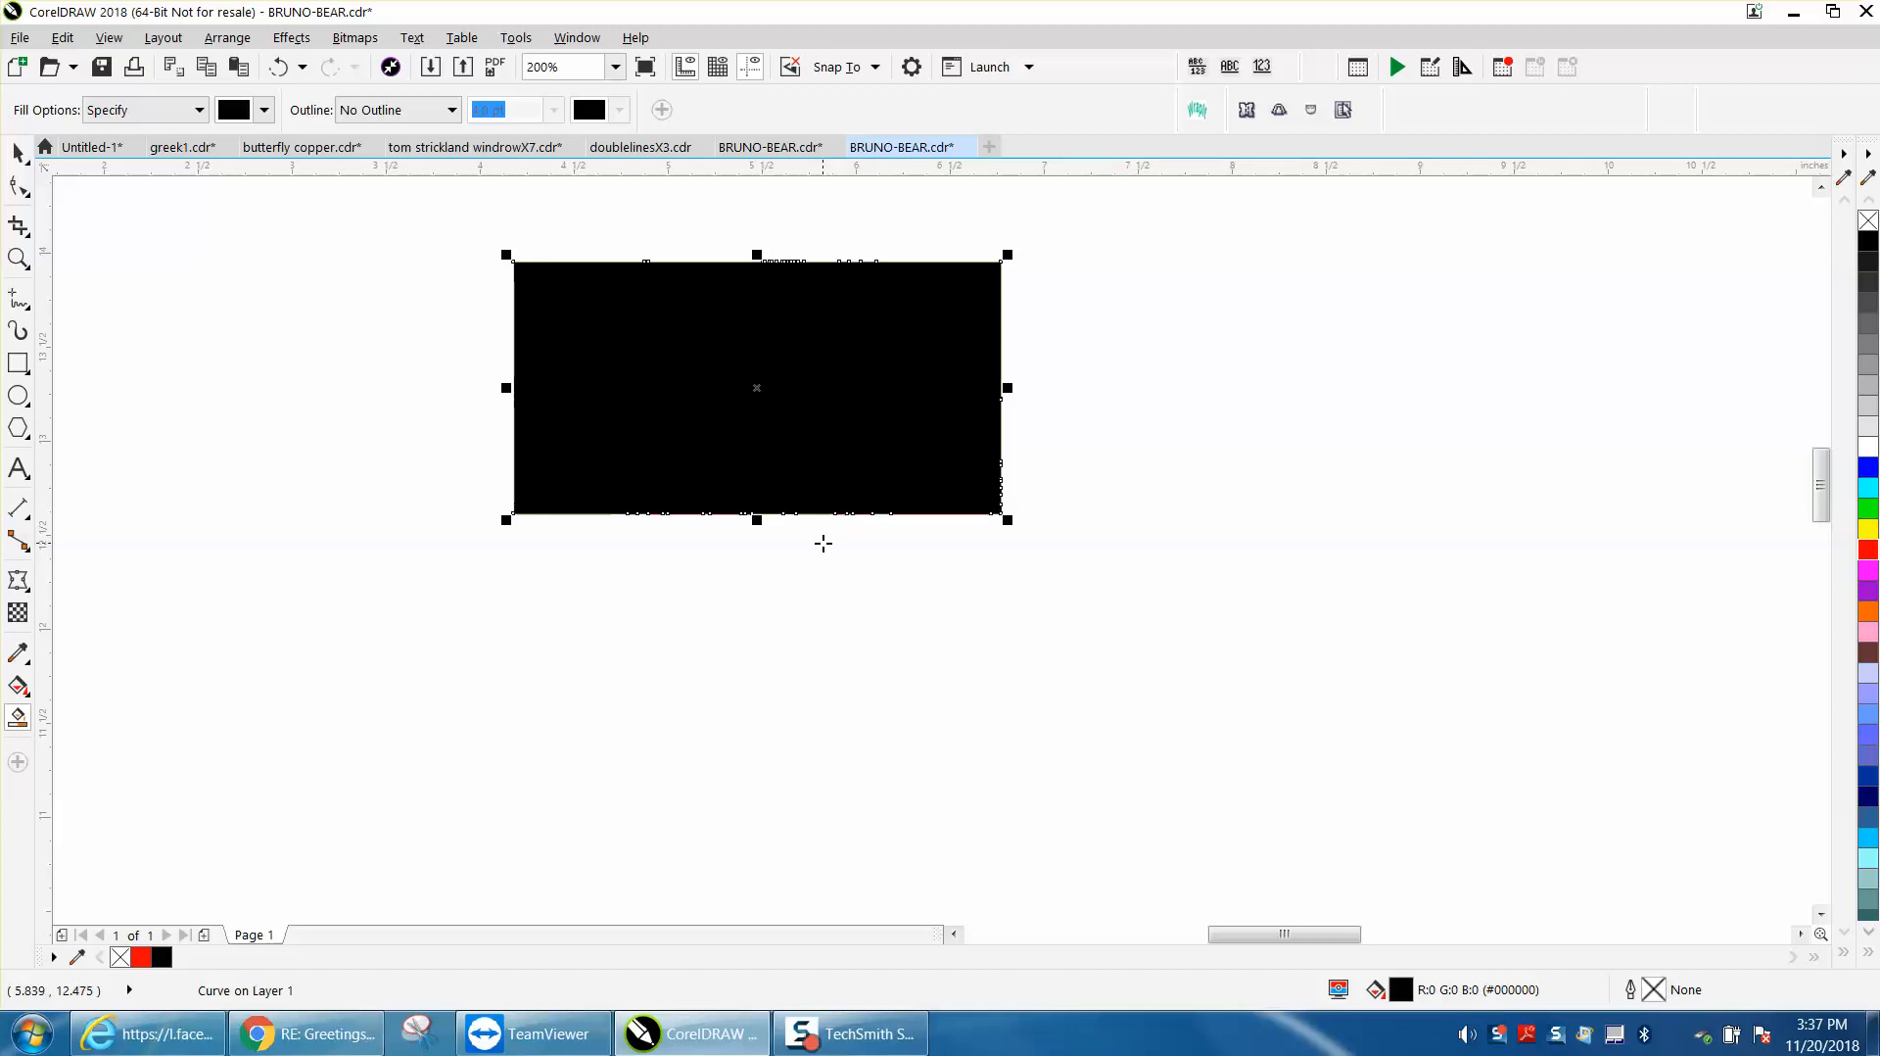
click(279, 66)
Smart-fill the red-outlined fur tuft at the picture's lower edge with black and no outline
click(18, 258)
drag(778, 471, 943, 583)
click(18, 686)
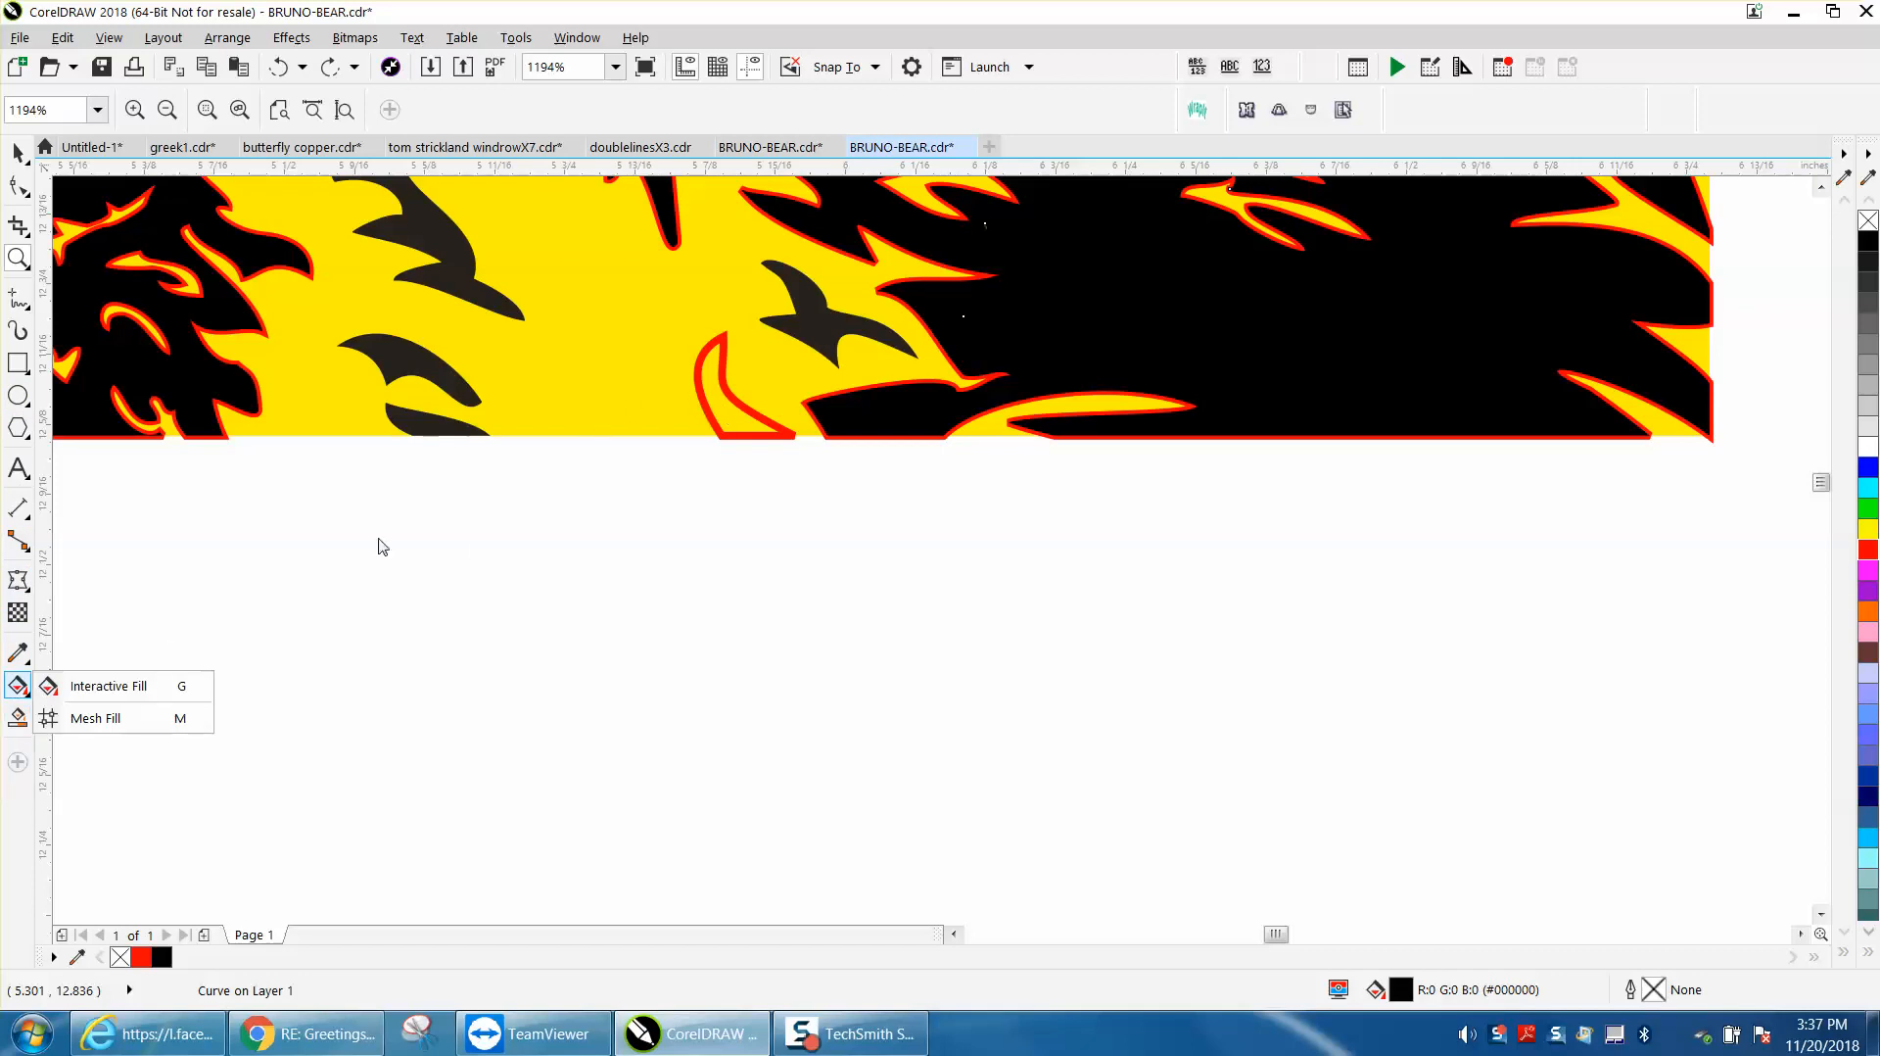
click(18, 716)
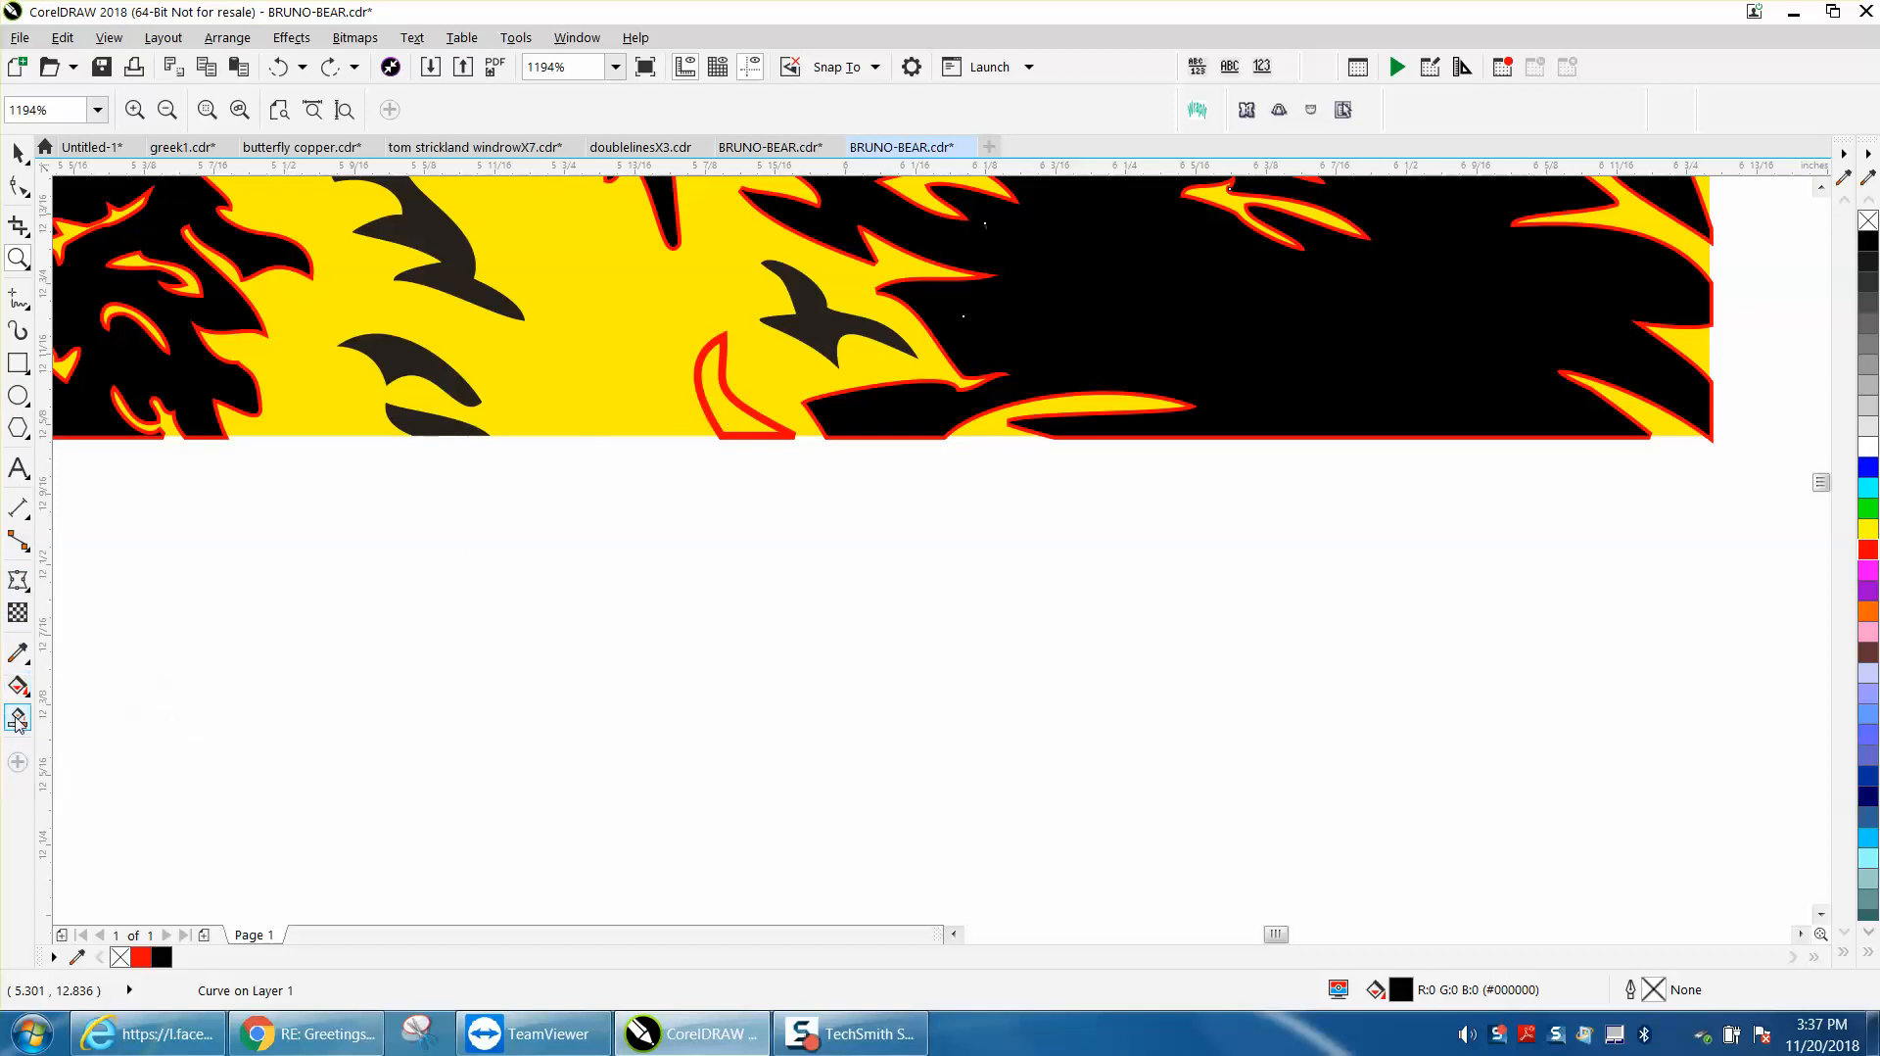
click(722, 389)
scroll(819, 432, down, 4)
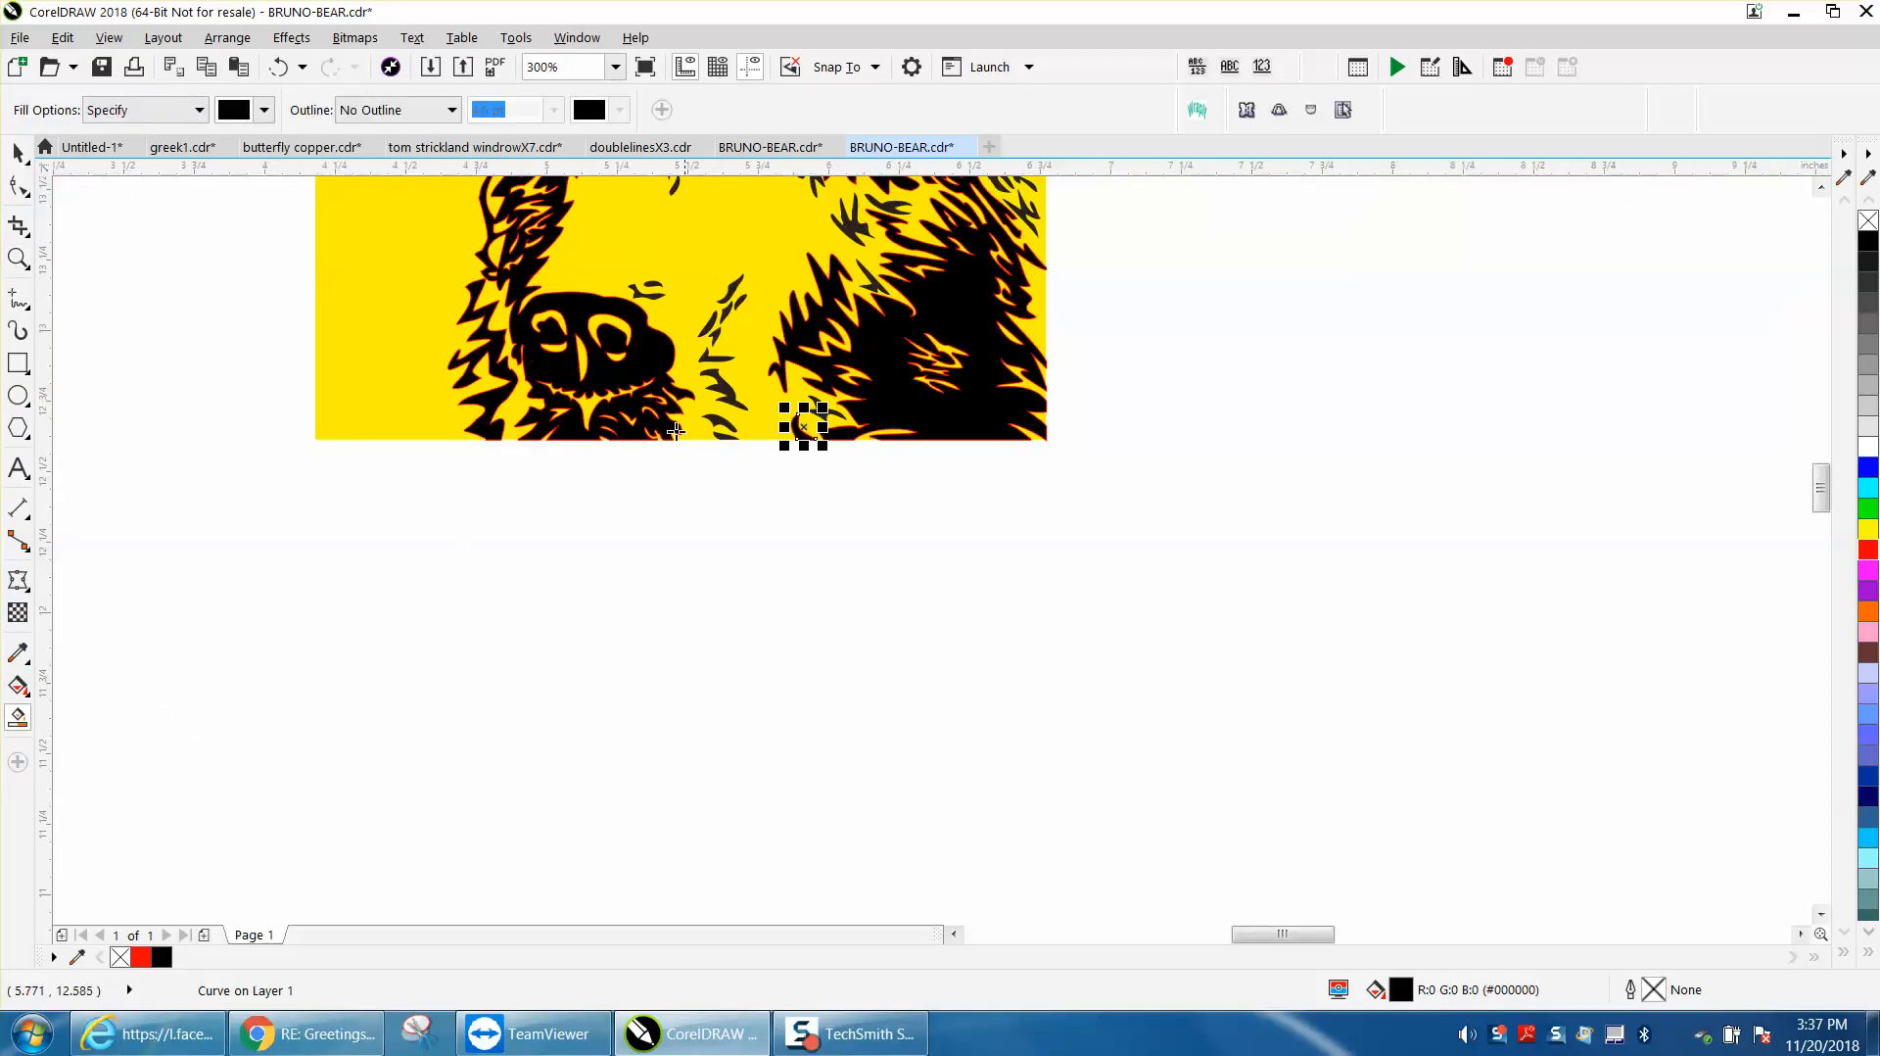
click(26, 167)
click(733, 580)
scroll(665, 404, down, 2)
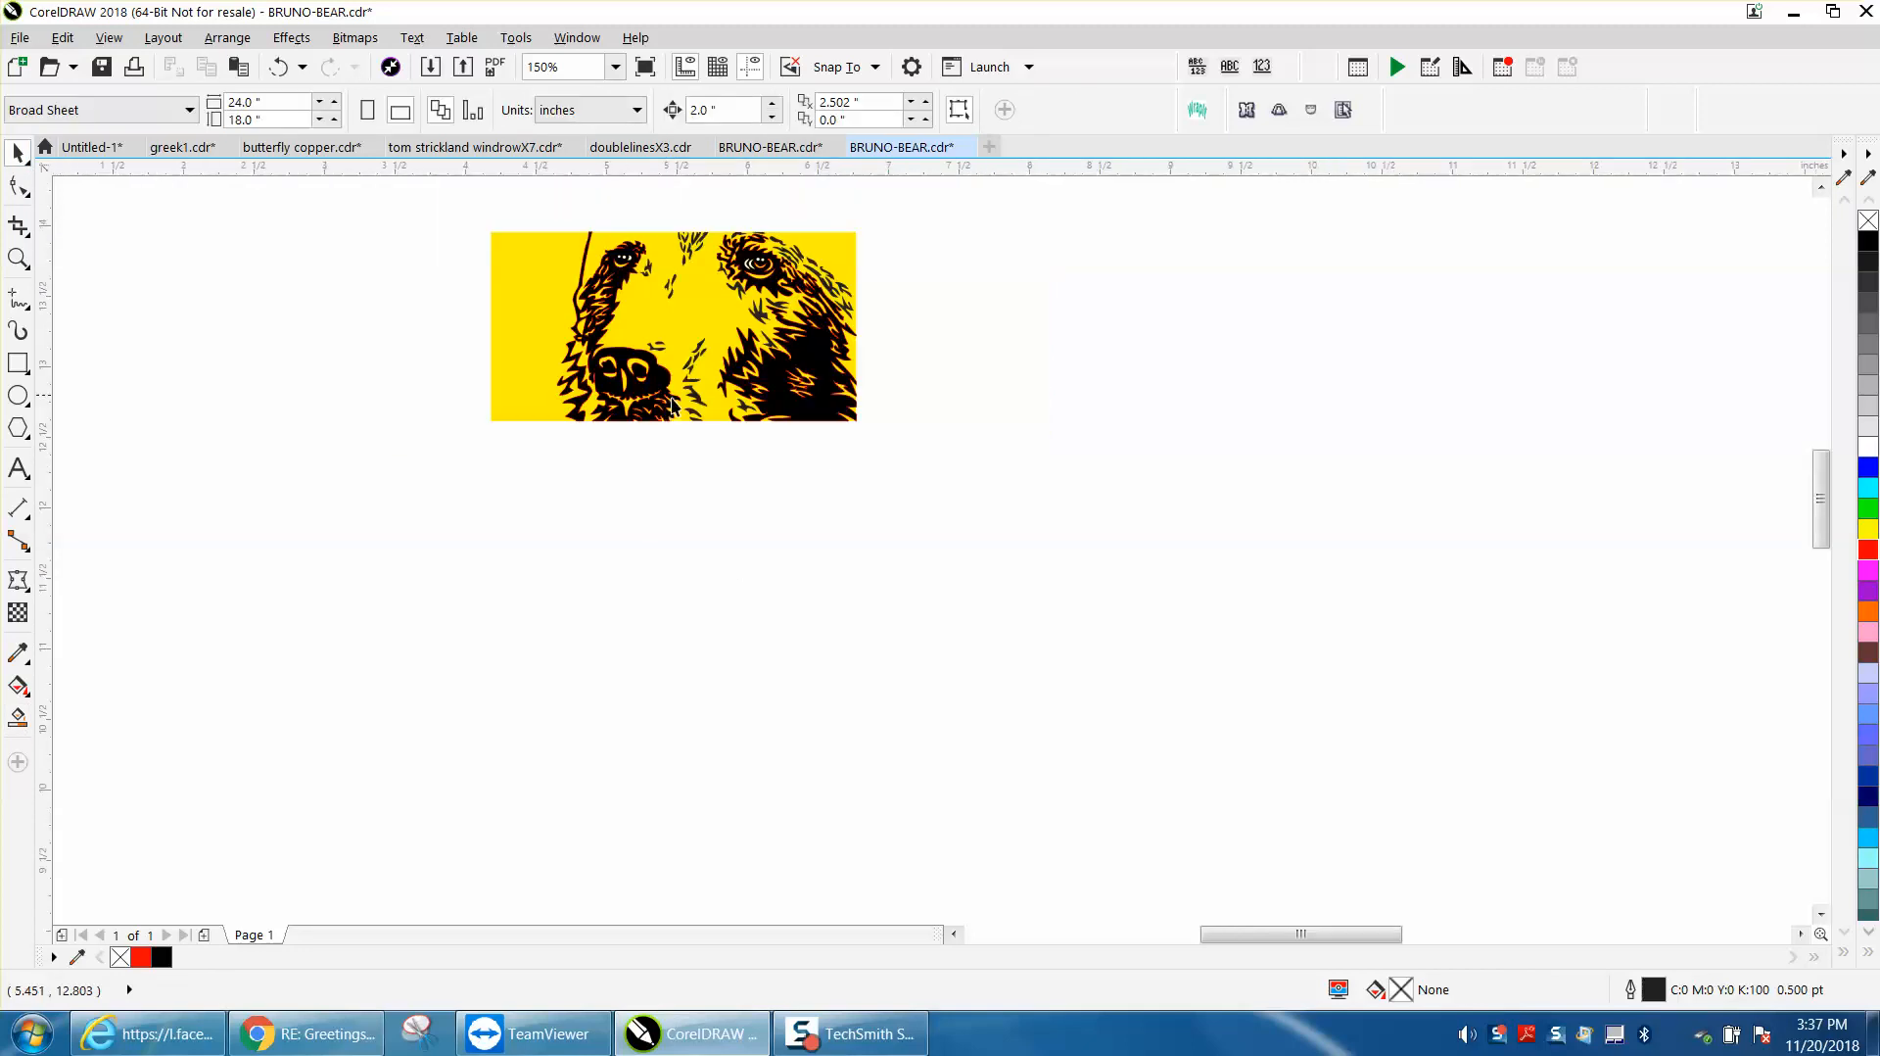
Nudge the black fill of the nose and adjoining fur 2 inches left, off its red outlines
click(18, 258)
drag(527, 302, 762, 438)
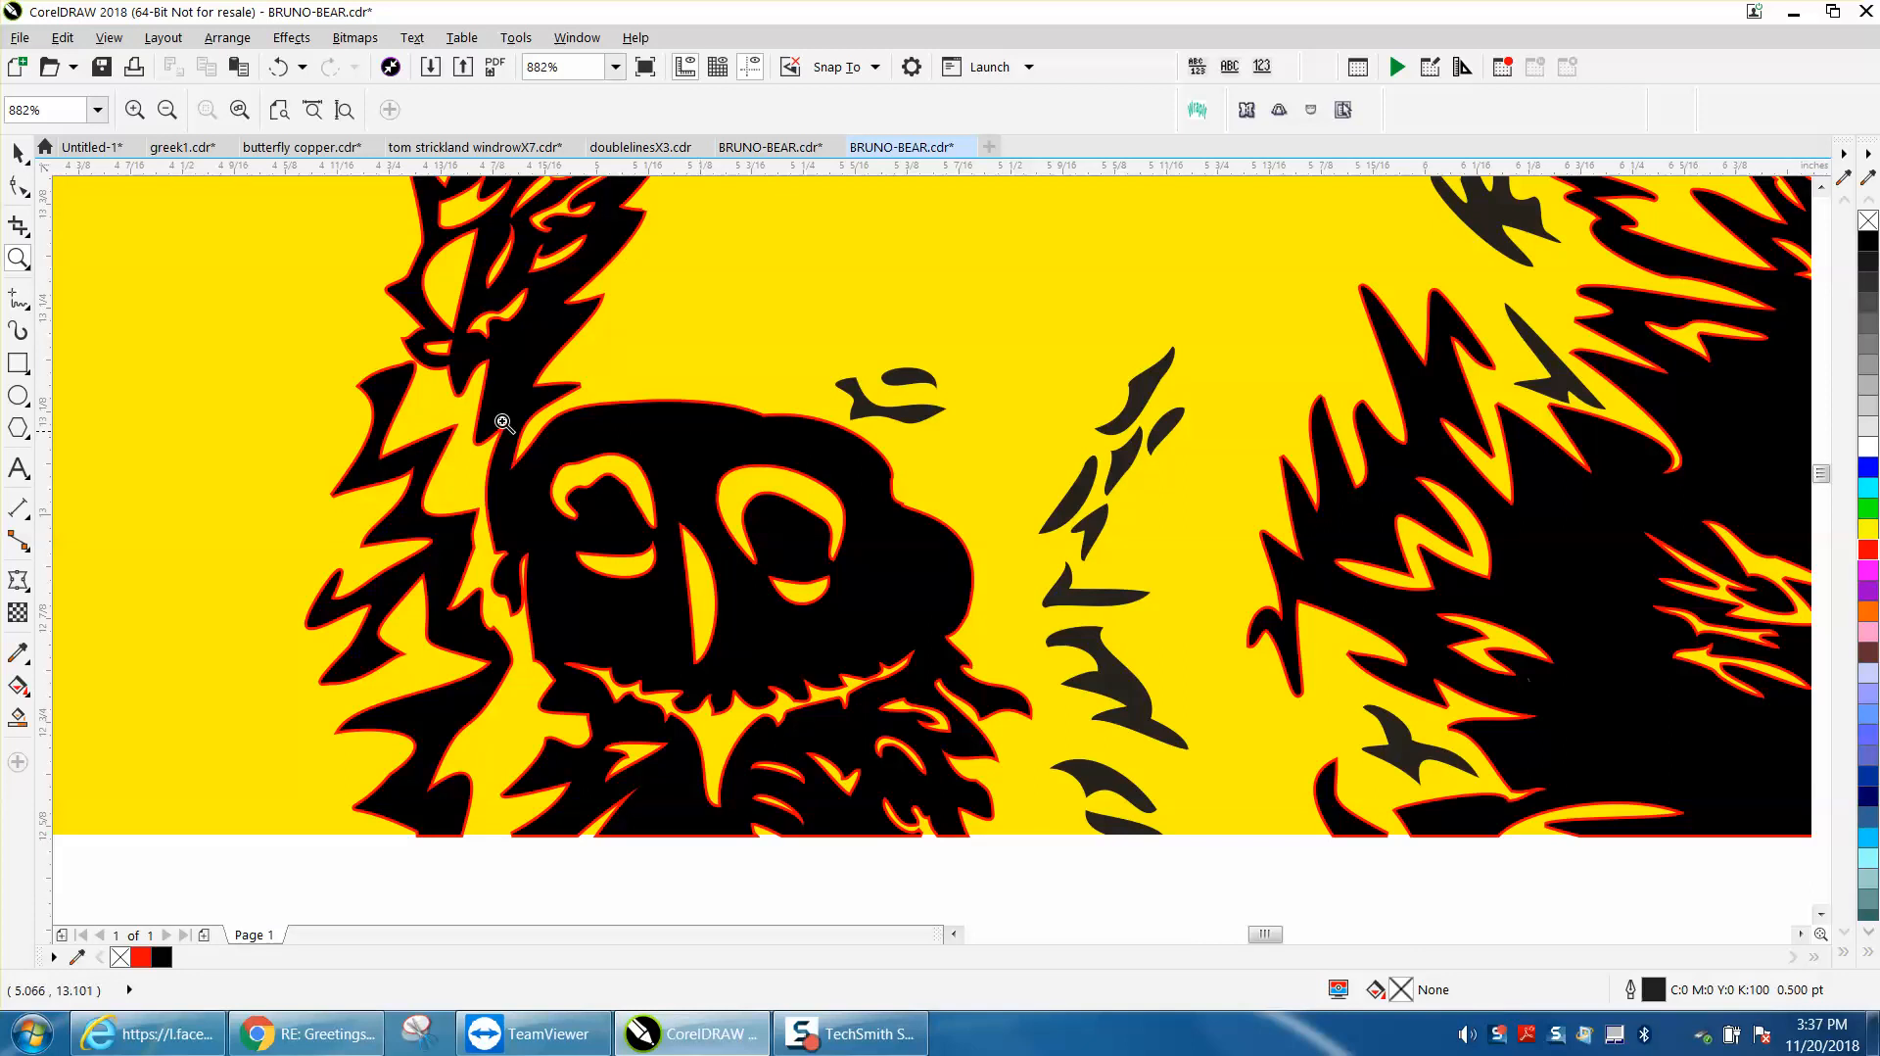
key(space)
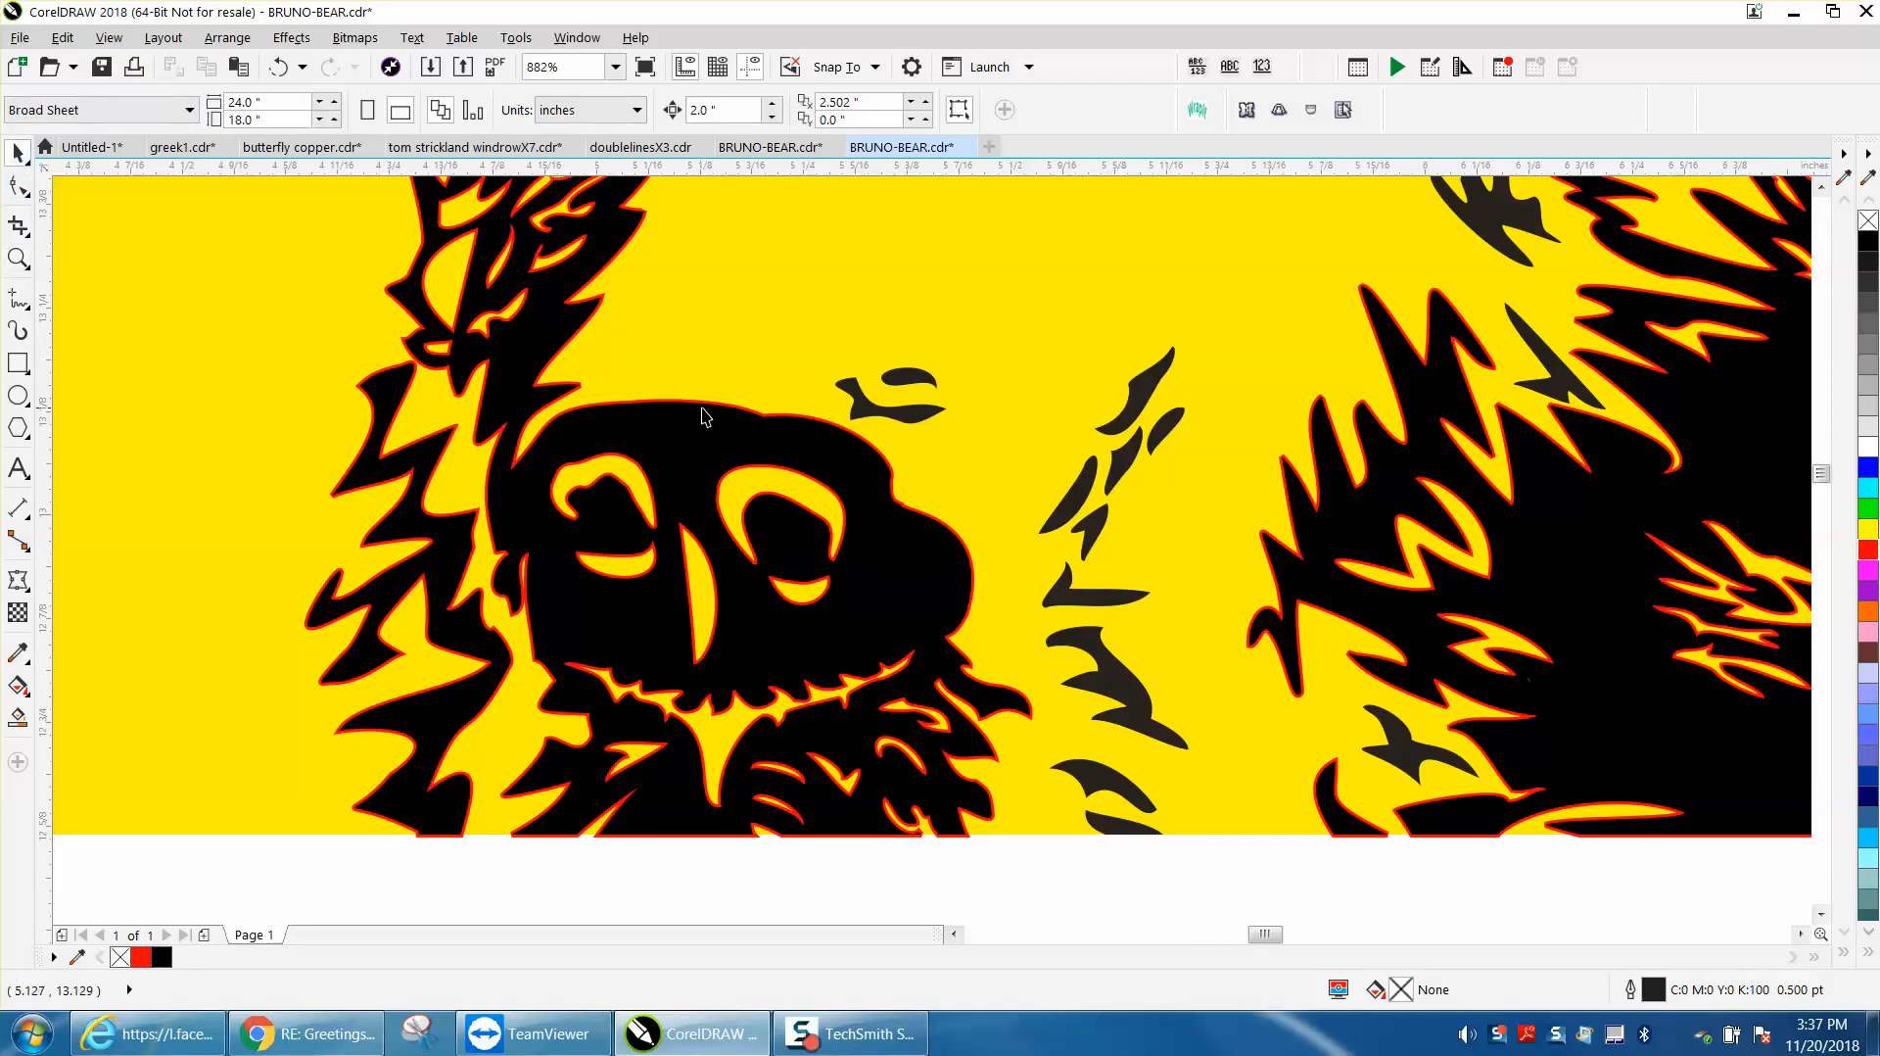
click(703, 415)
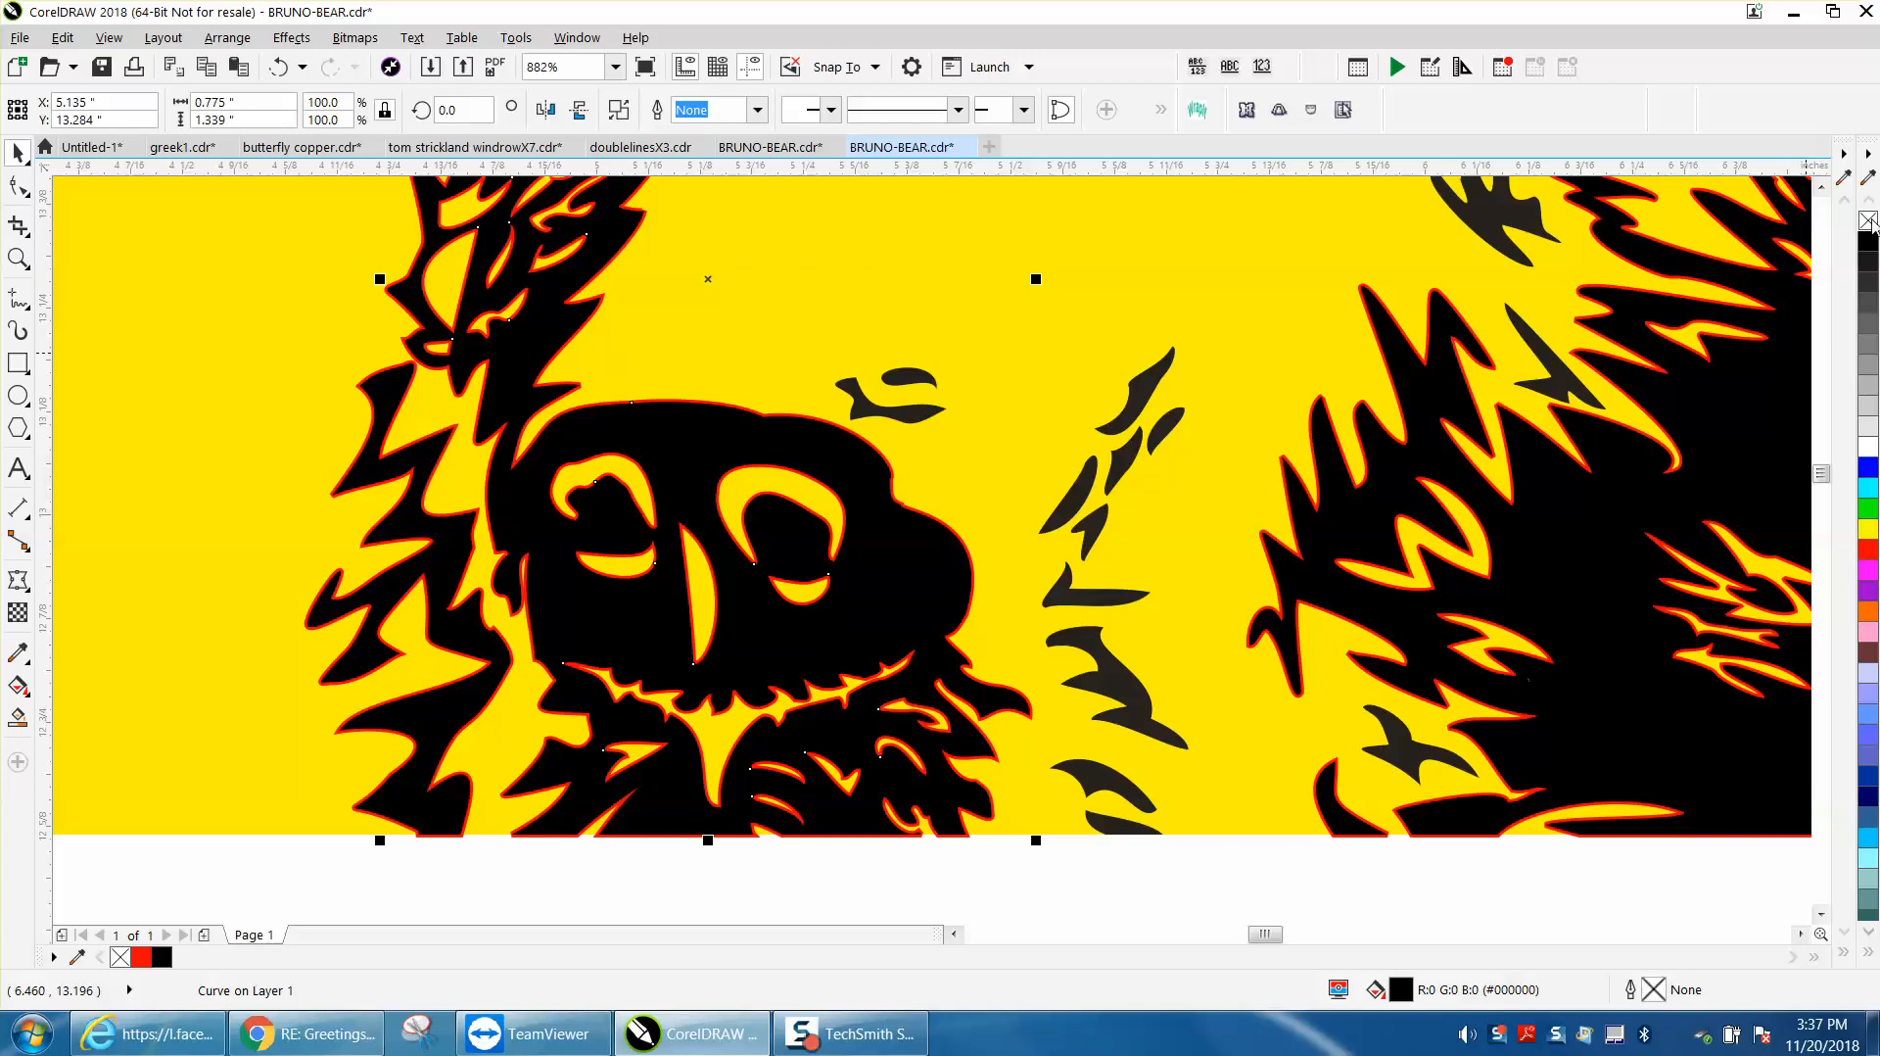
scroll(1570, 263, down, 3)
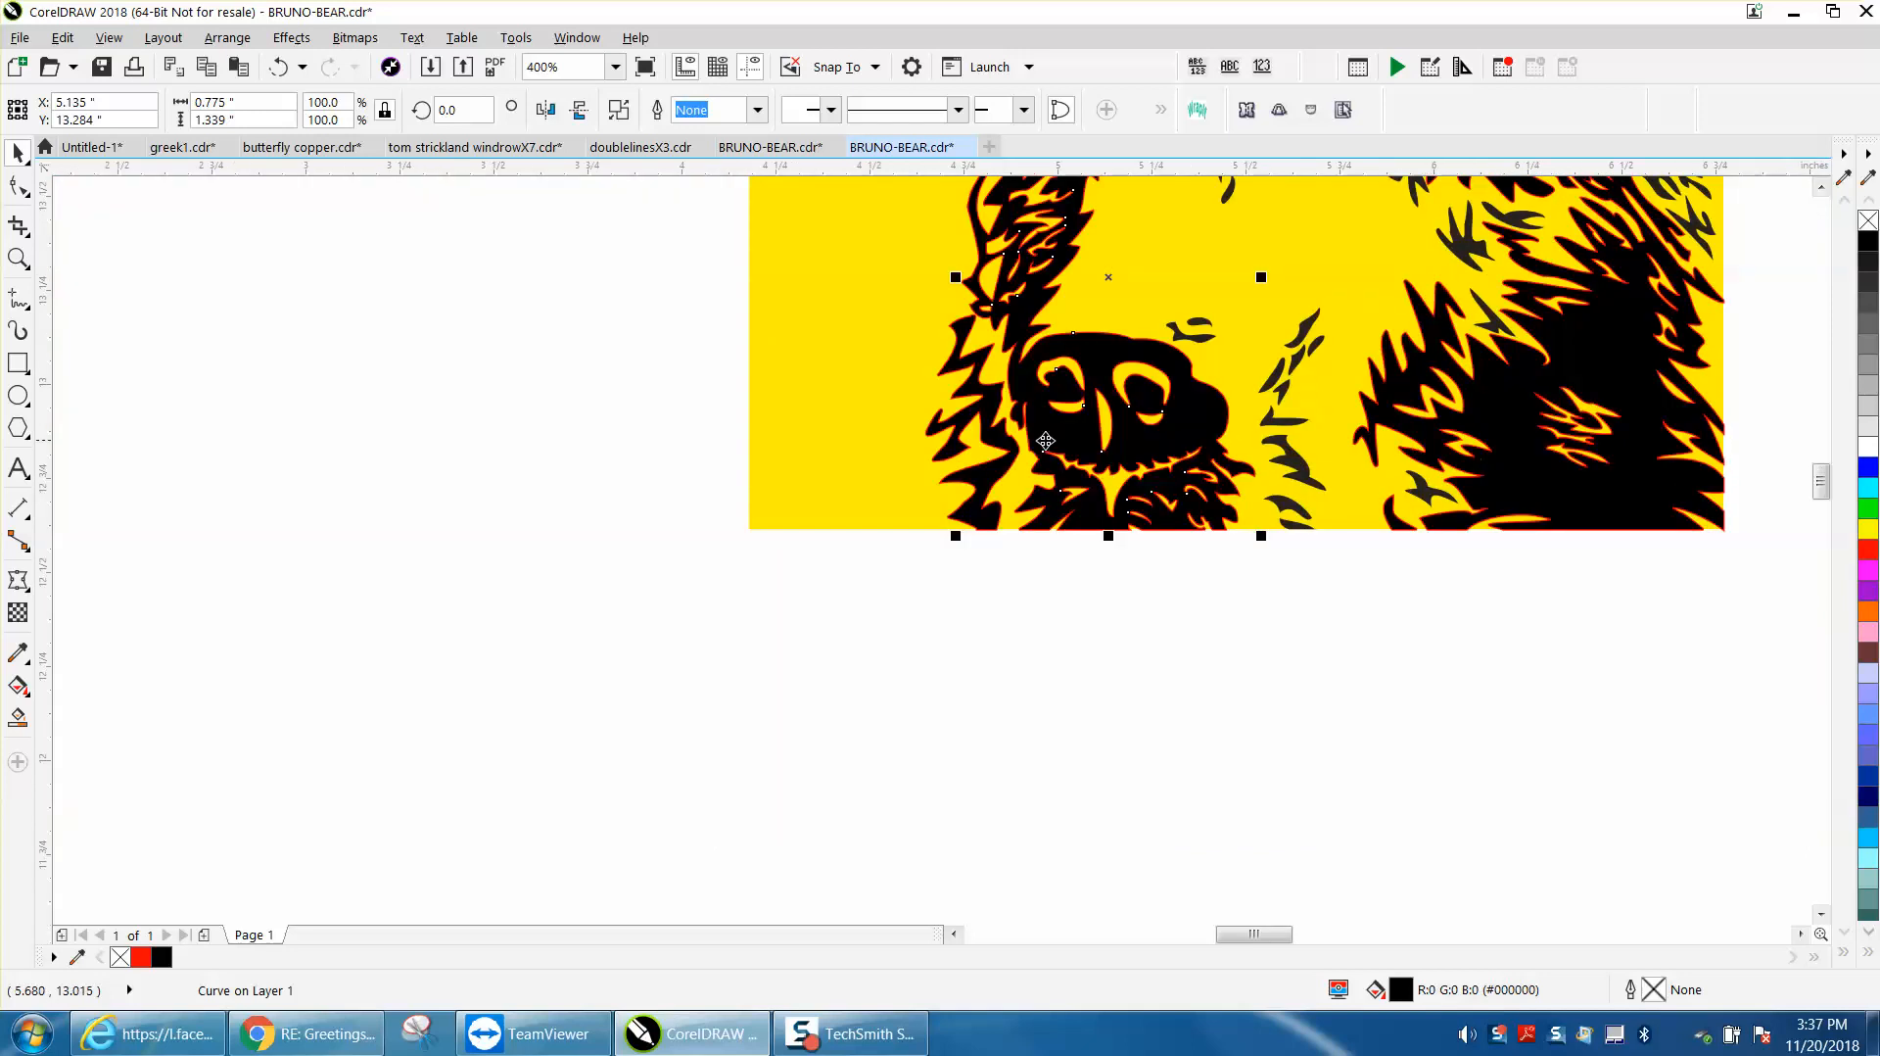
click(446, 398)
click(1078, 438)
key(Left)
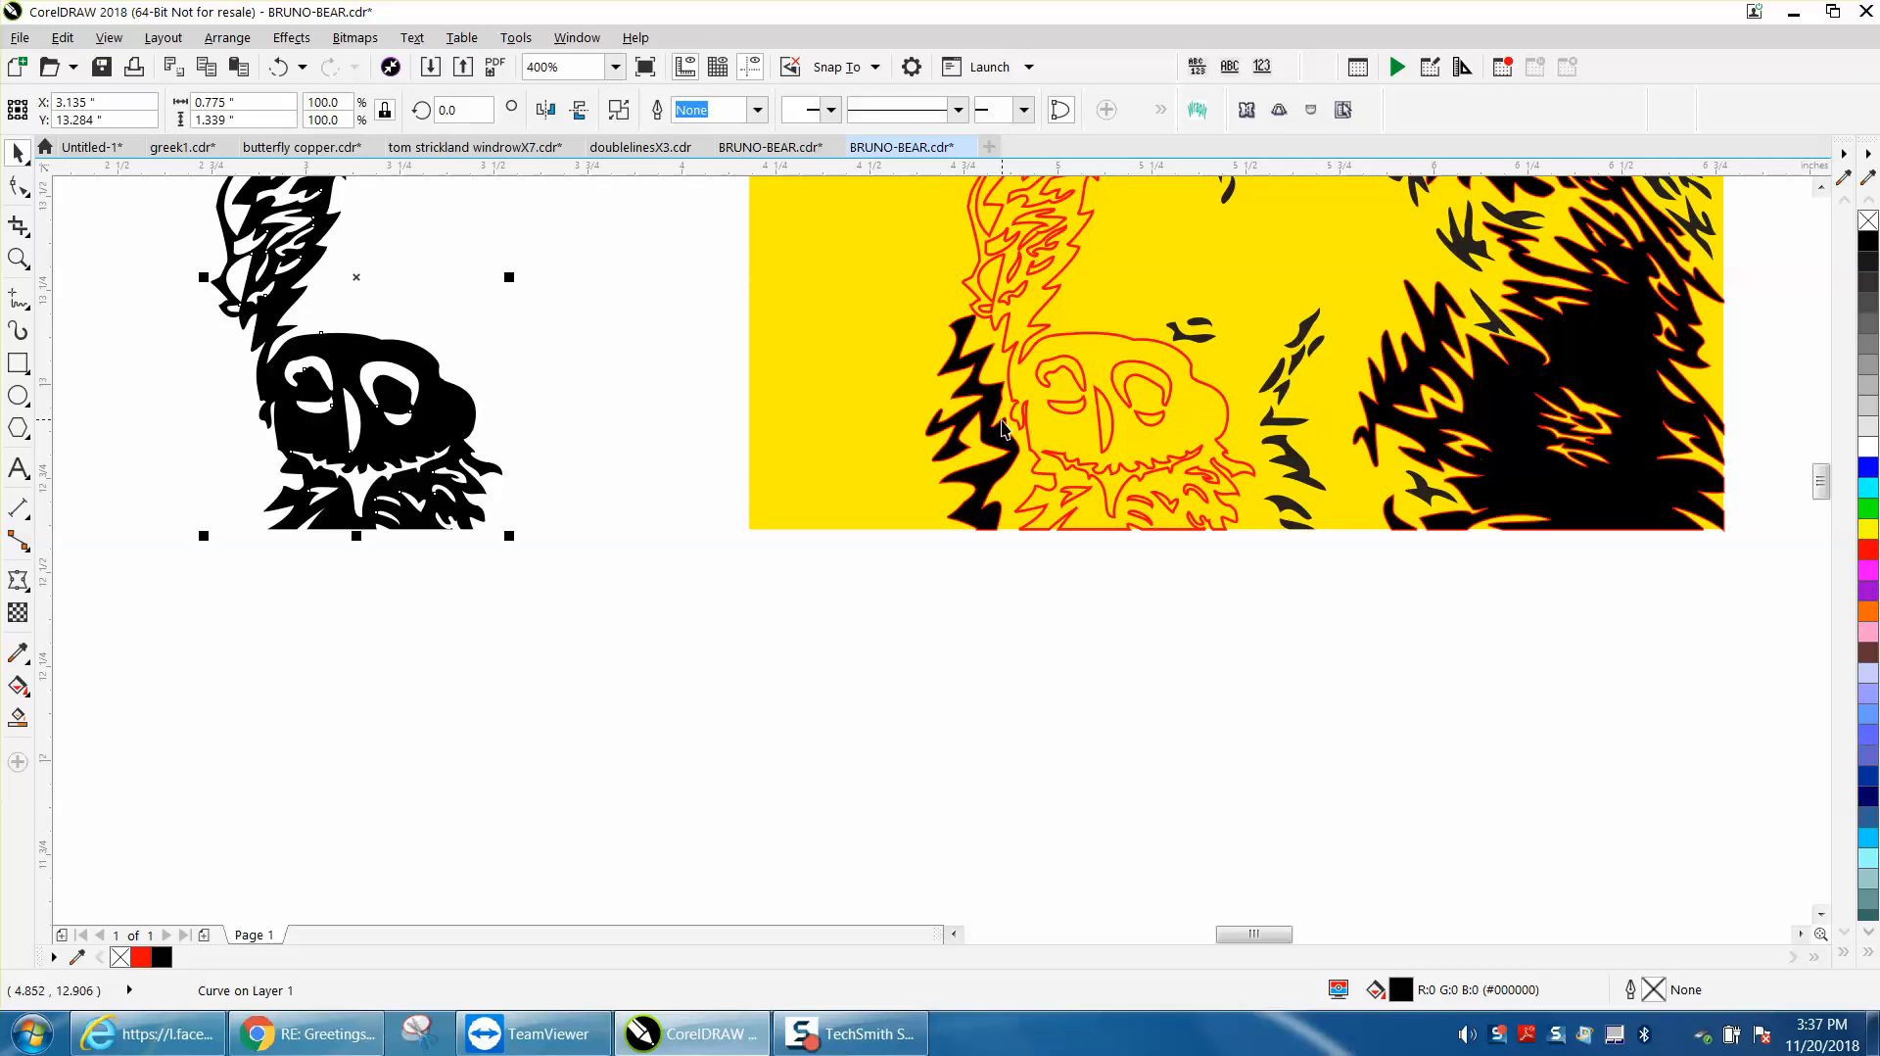
Nudge the large black fur fill on the face's right side and the fur beside the nose 2 inches left
click(1513, 431)
key(Left)
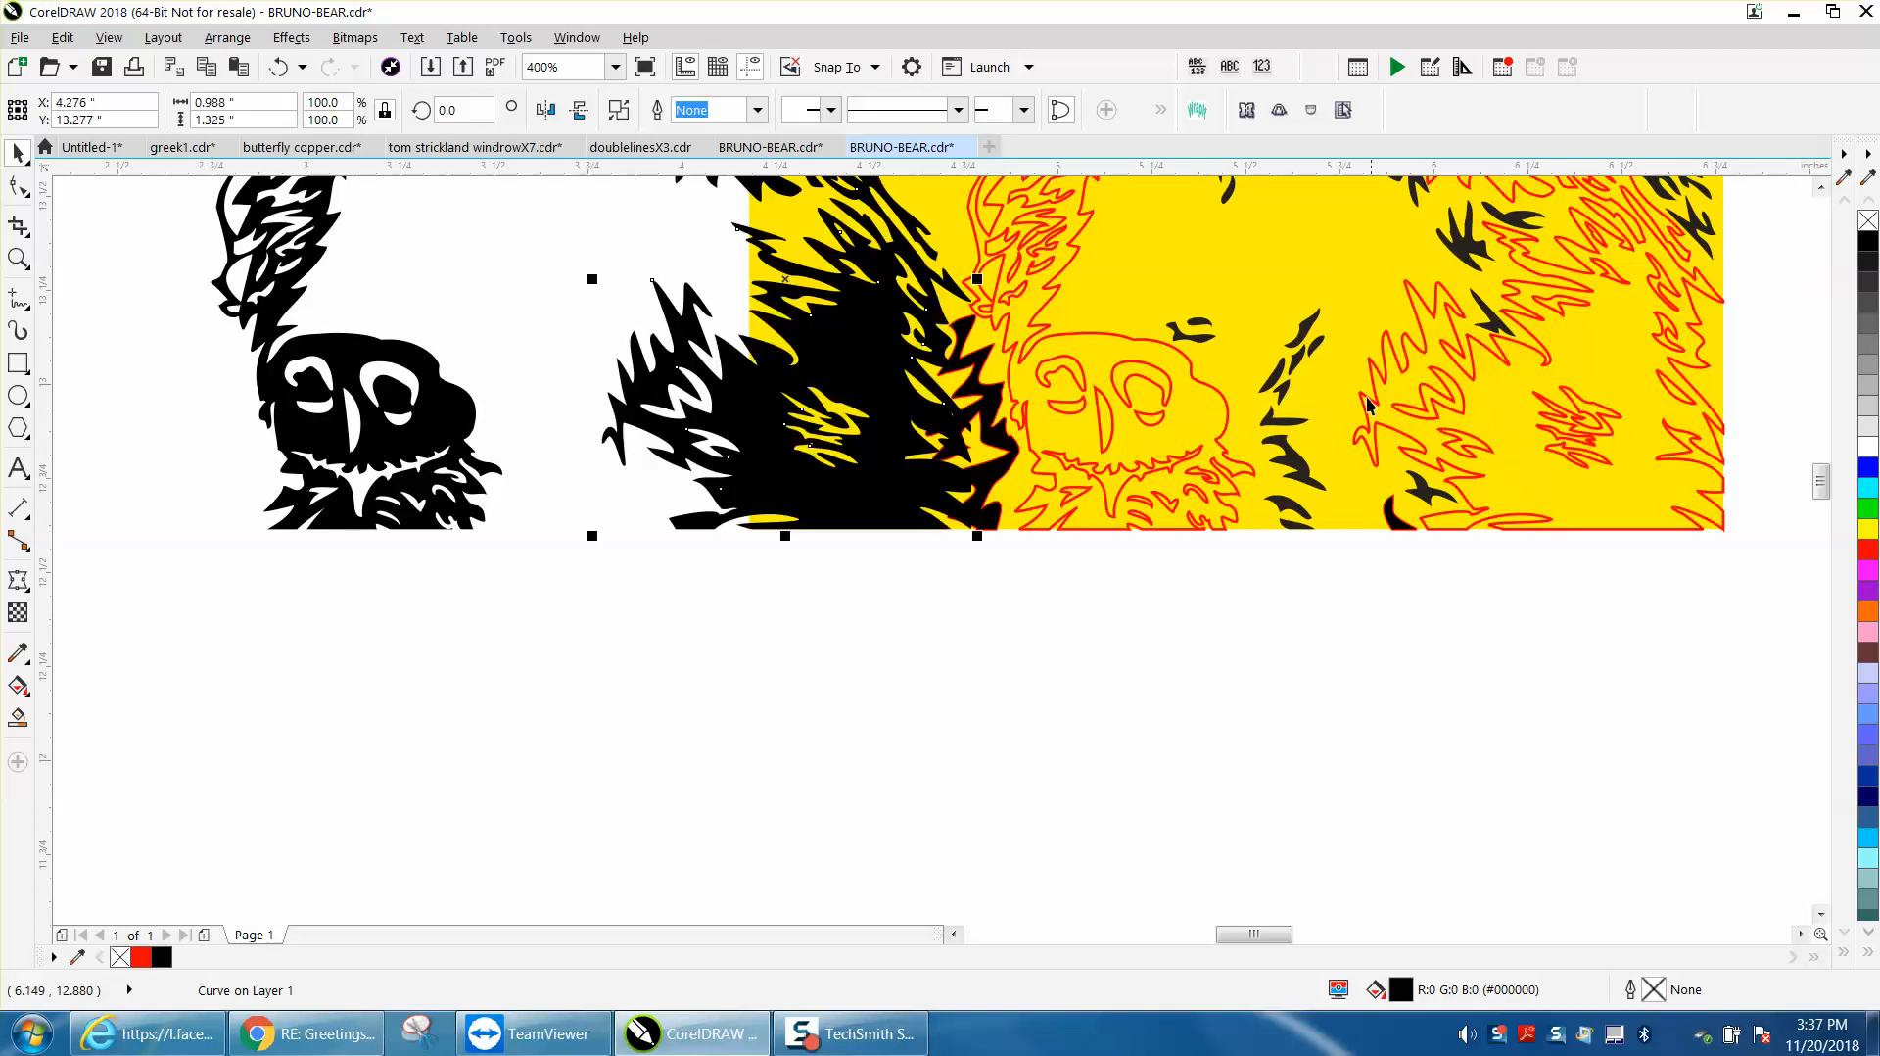
click(1029, 424)
key(Left)
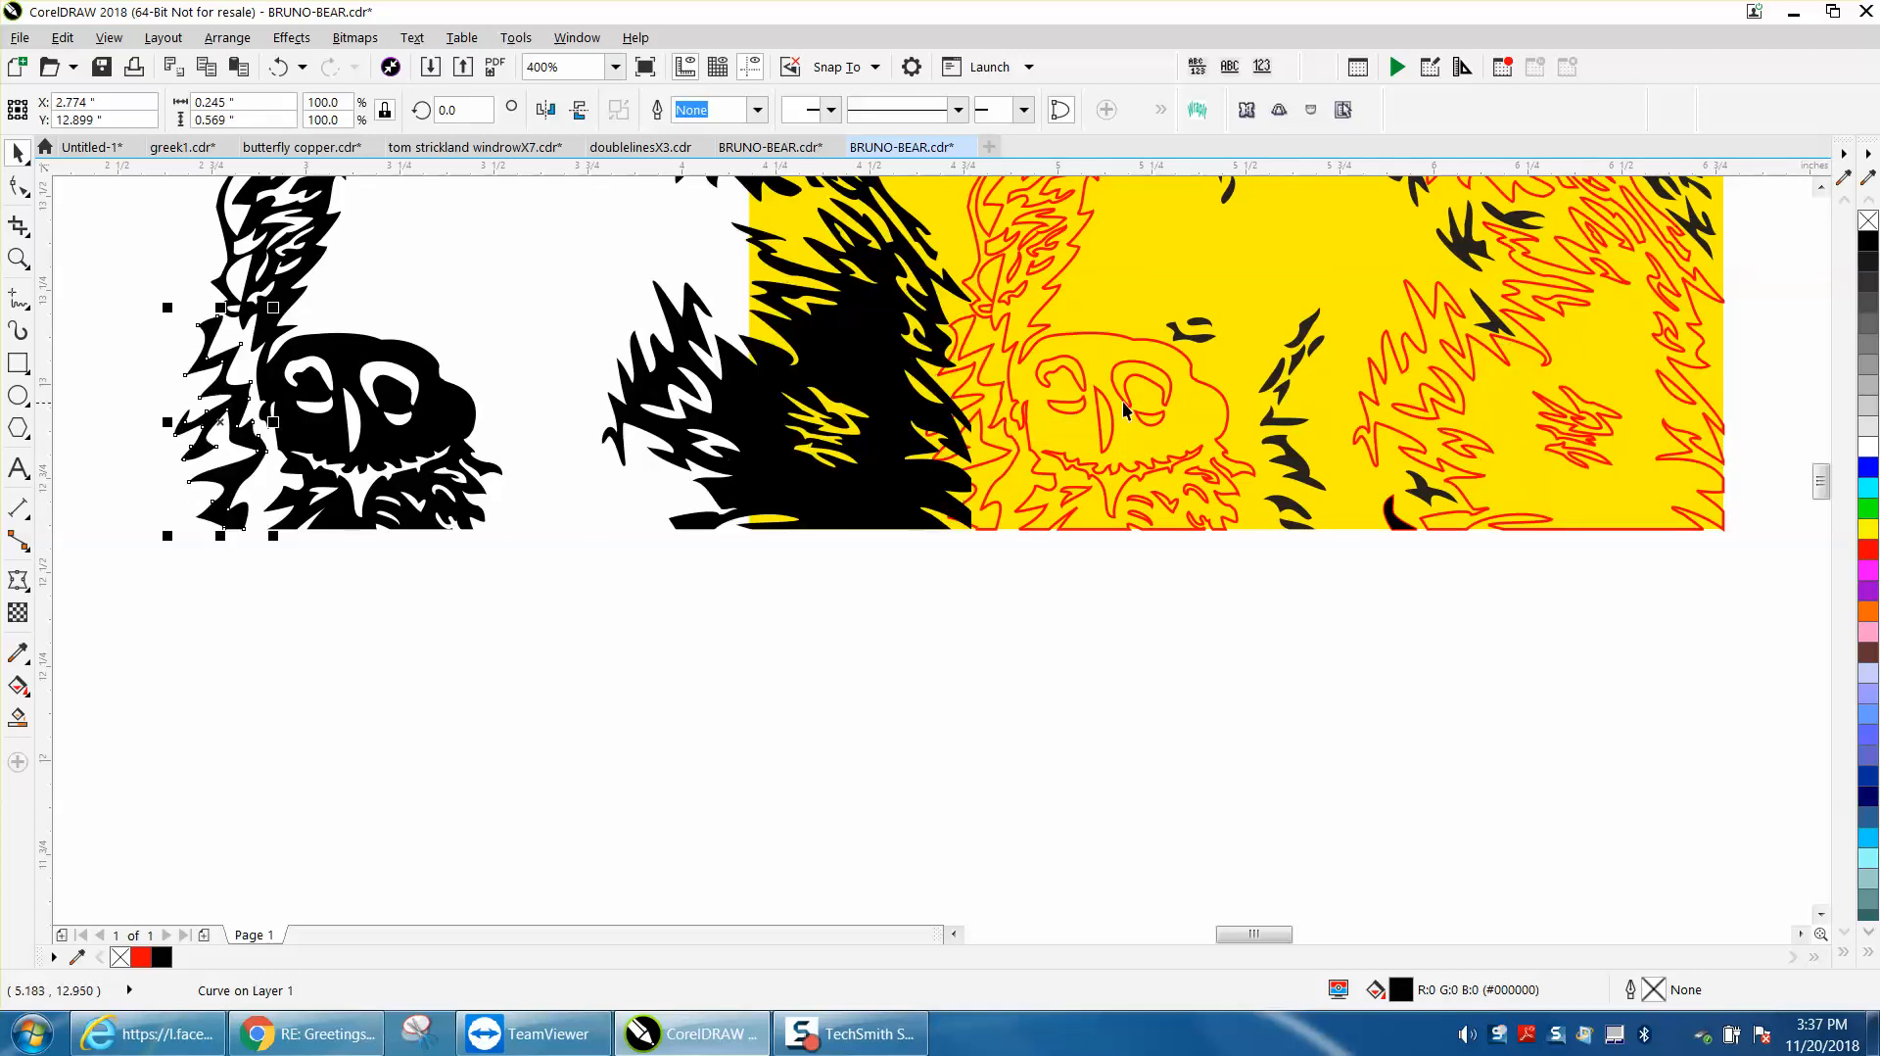
Delete the grouped red nose outlines, the red main face outline and the two red crescents in the nostrils
click(1123, 410)
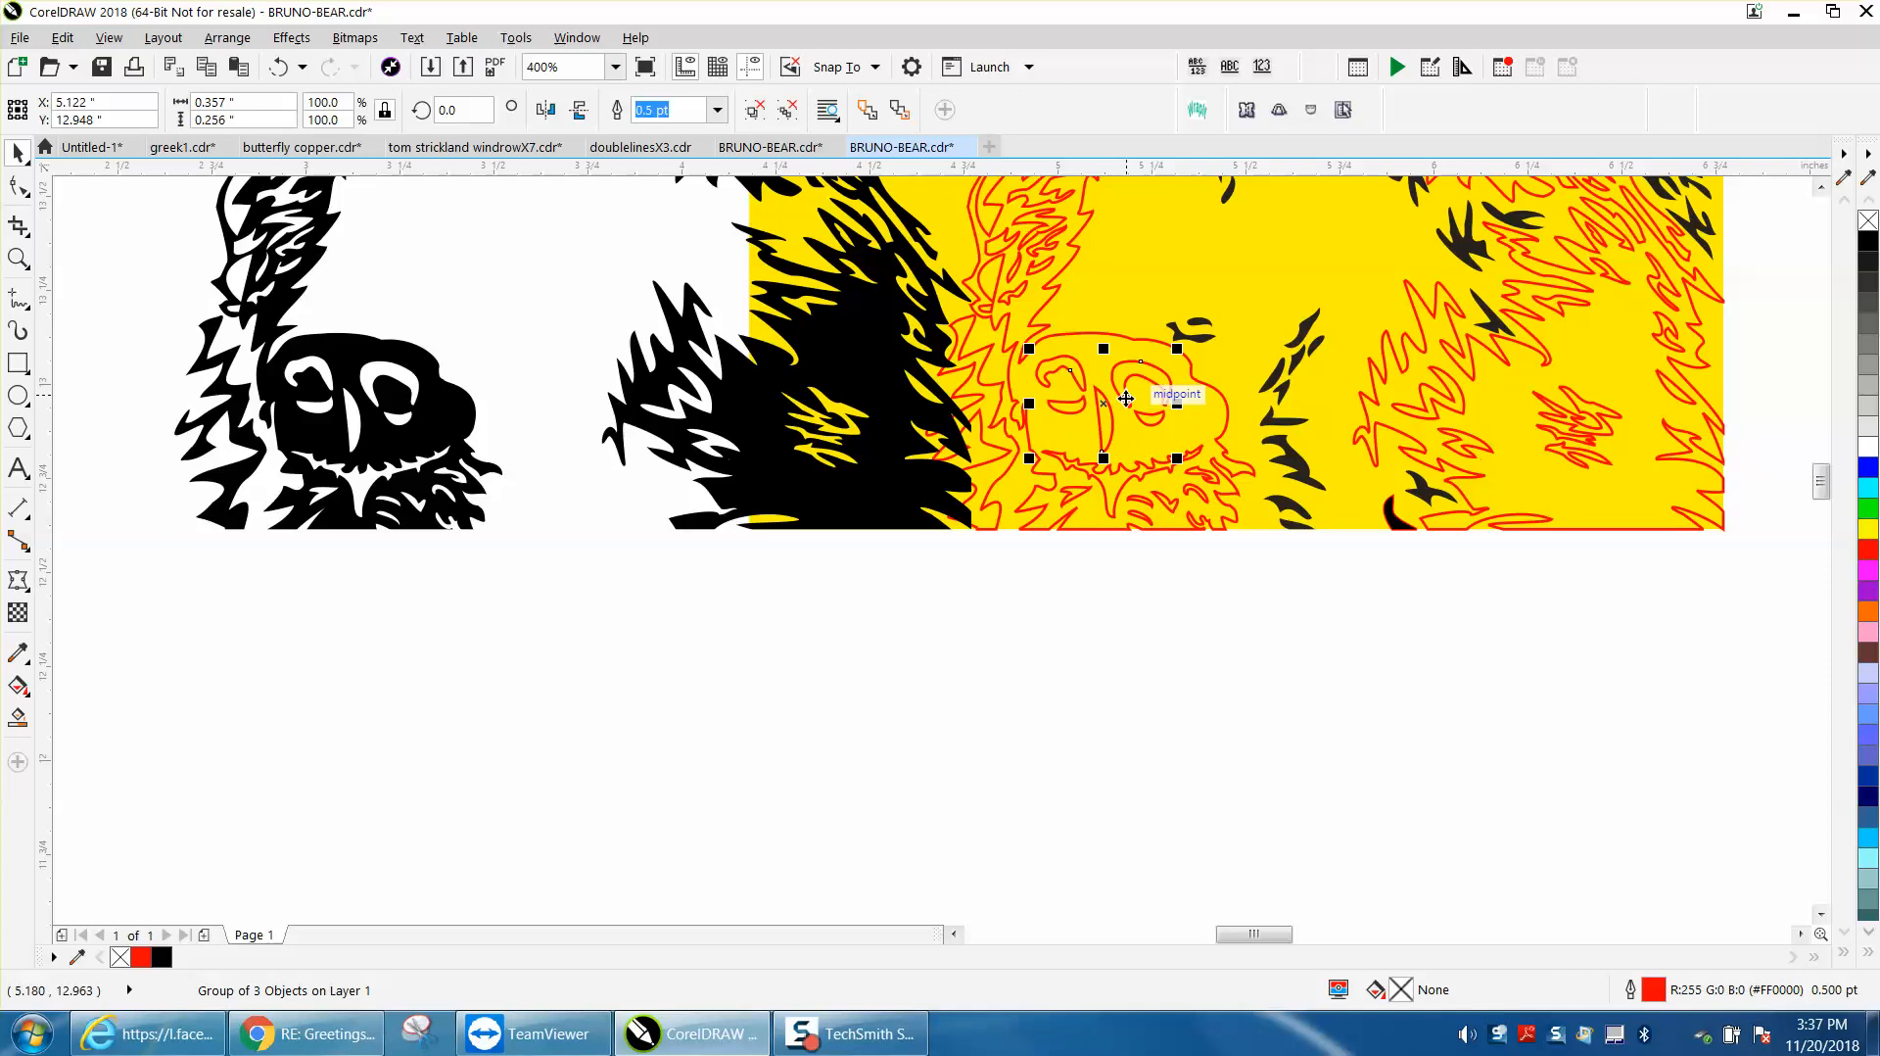
key(Delete)
click(1199, 390)
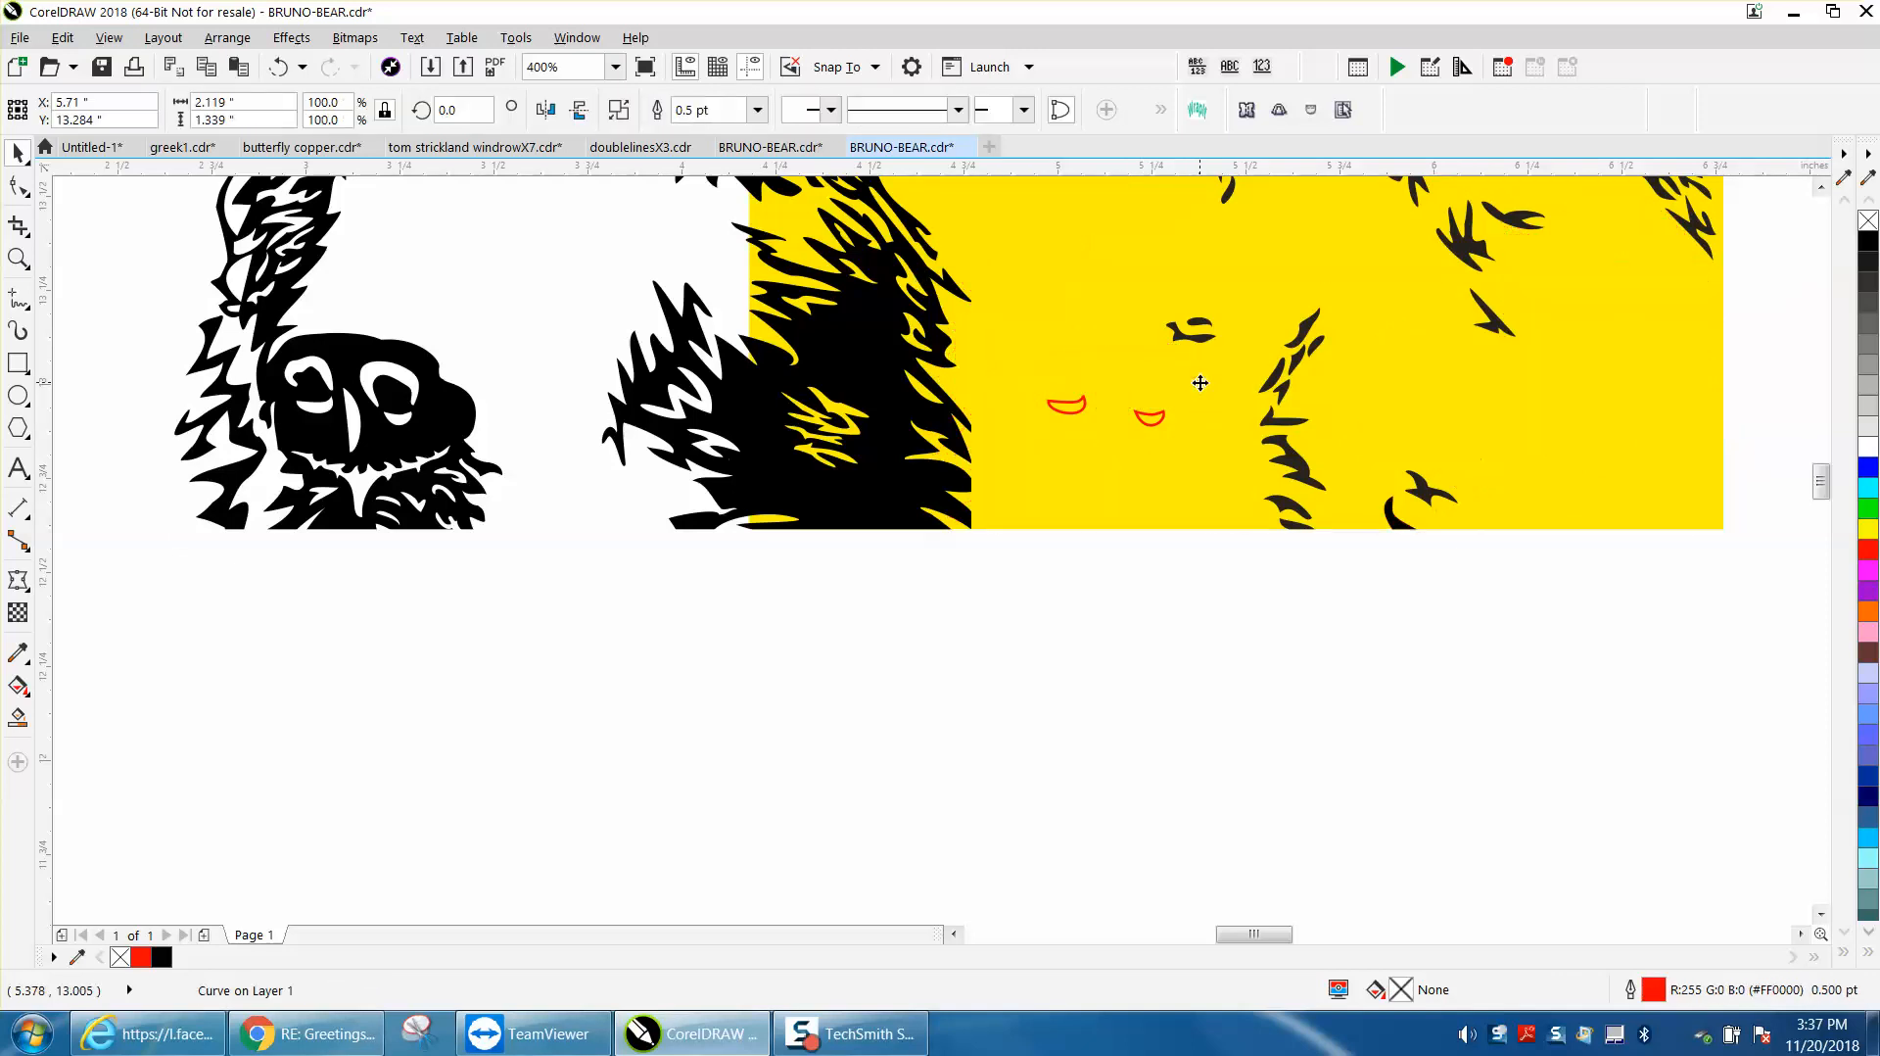
key(Delete)
click(1162, 418)
key(Delete)
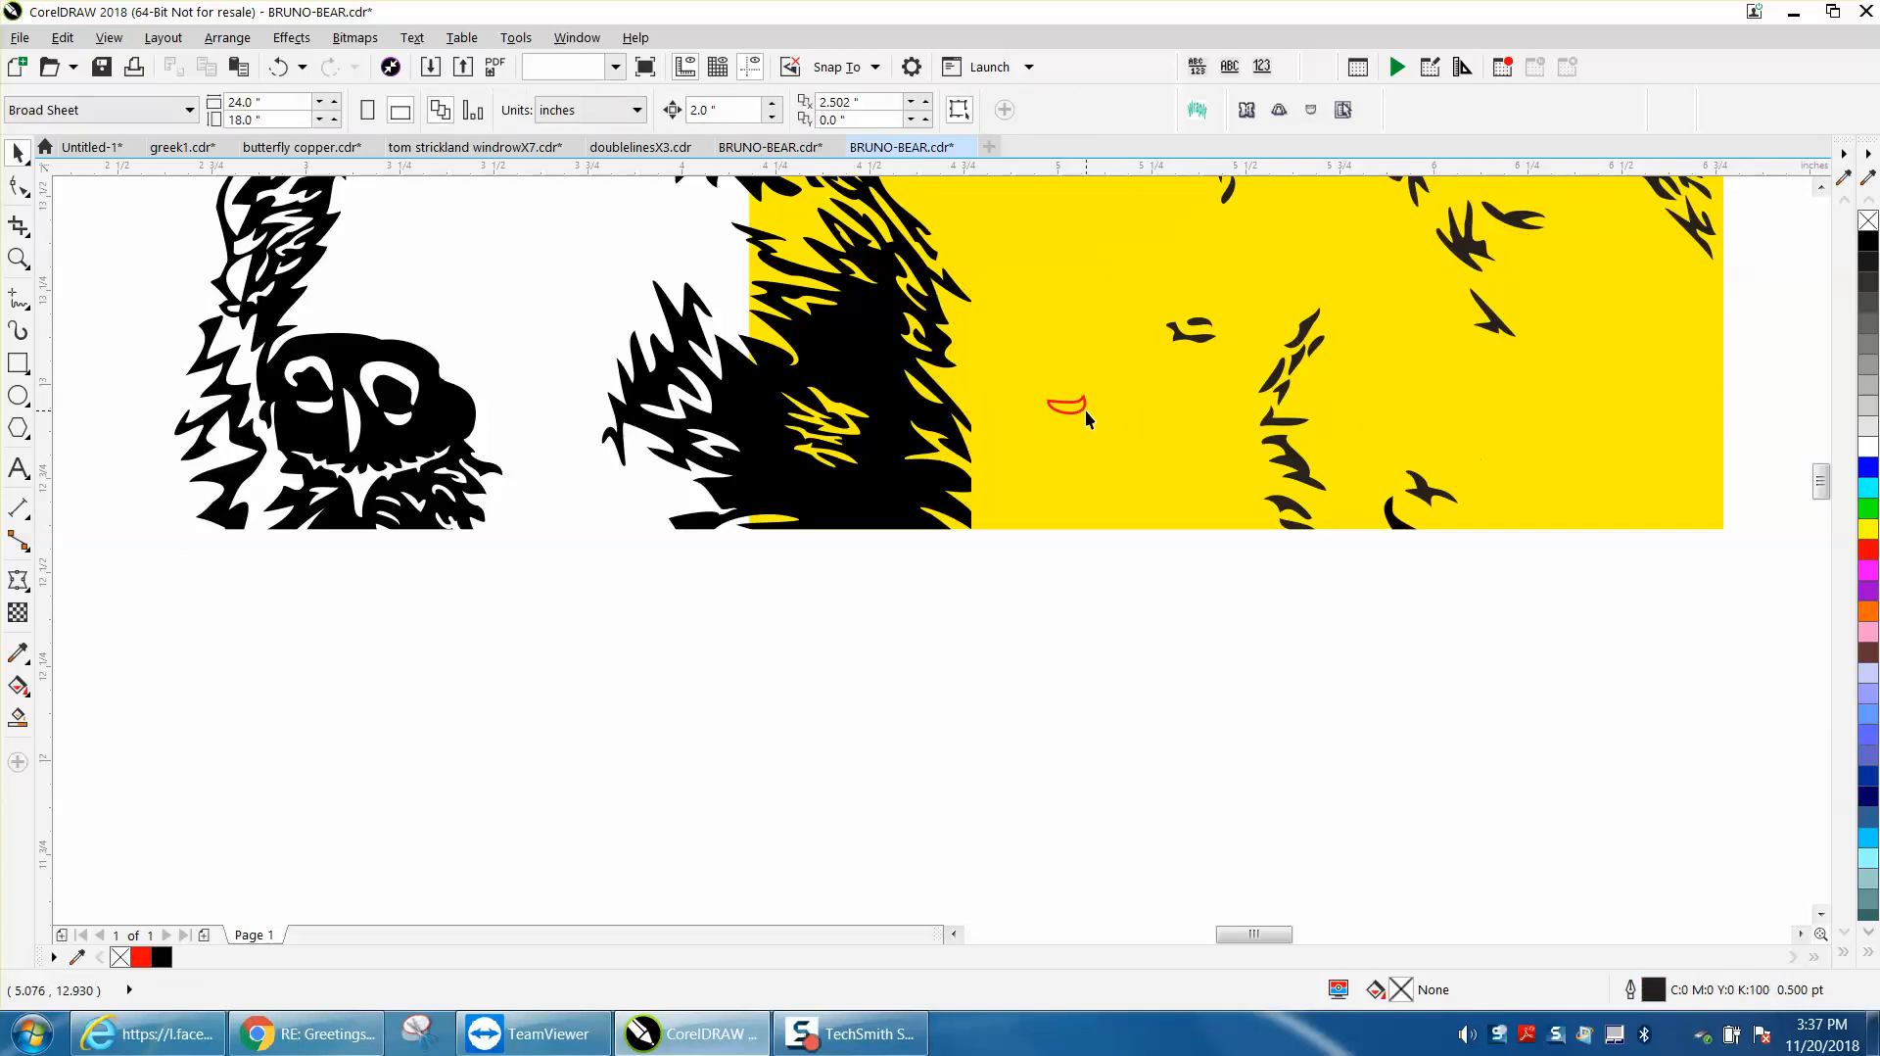
click(1082, 408)
key(Delete)
Select all the moved black fills together and nudge them 2 inches right, back onto the yellow background
scroll(615, 428, down, 1)
drag(380, 213, 841, 496)
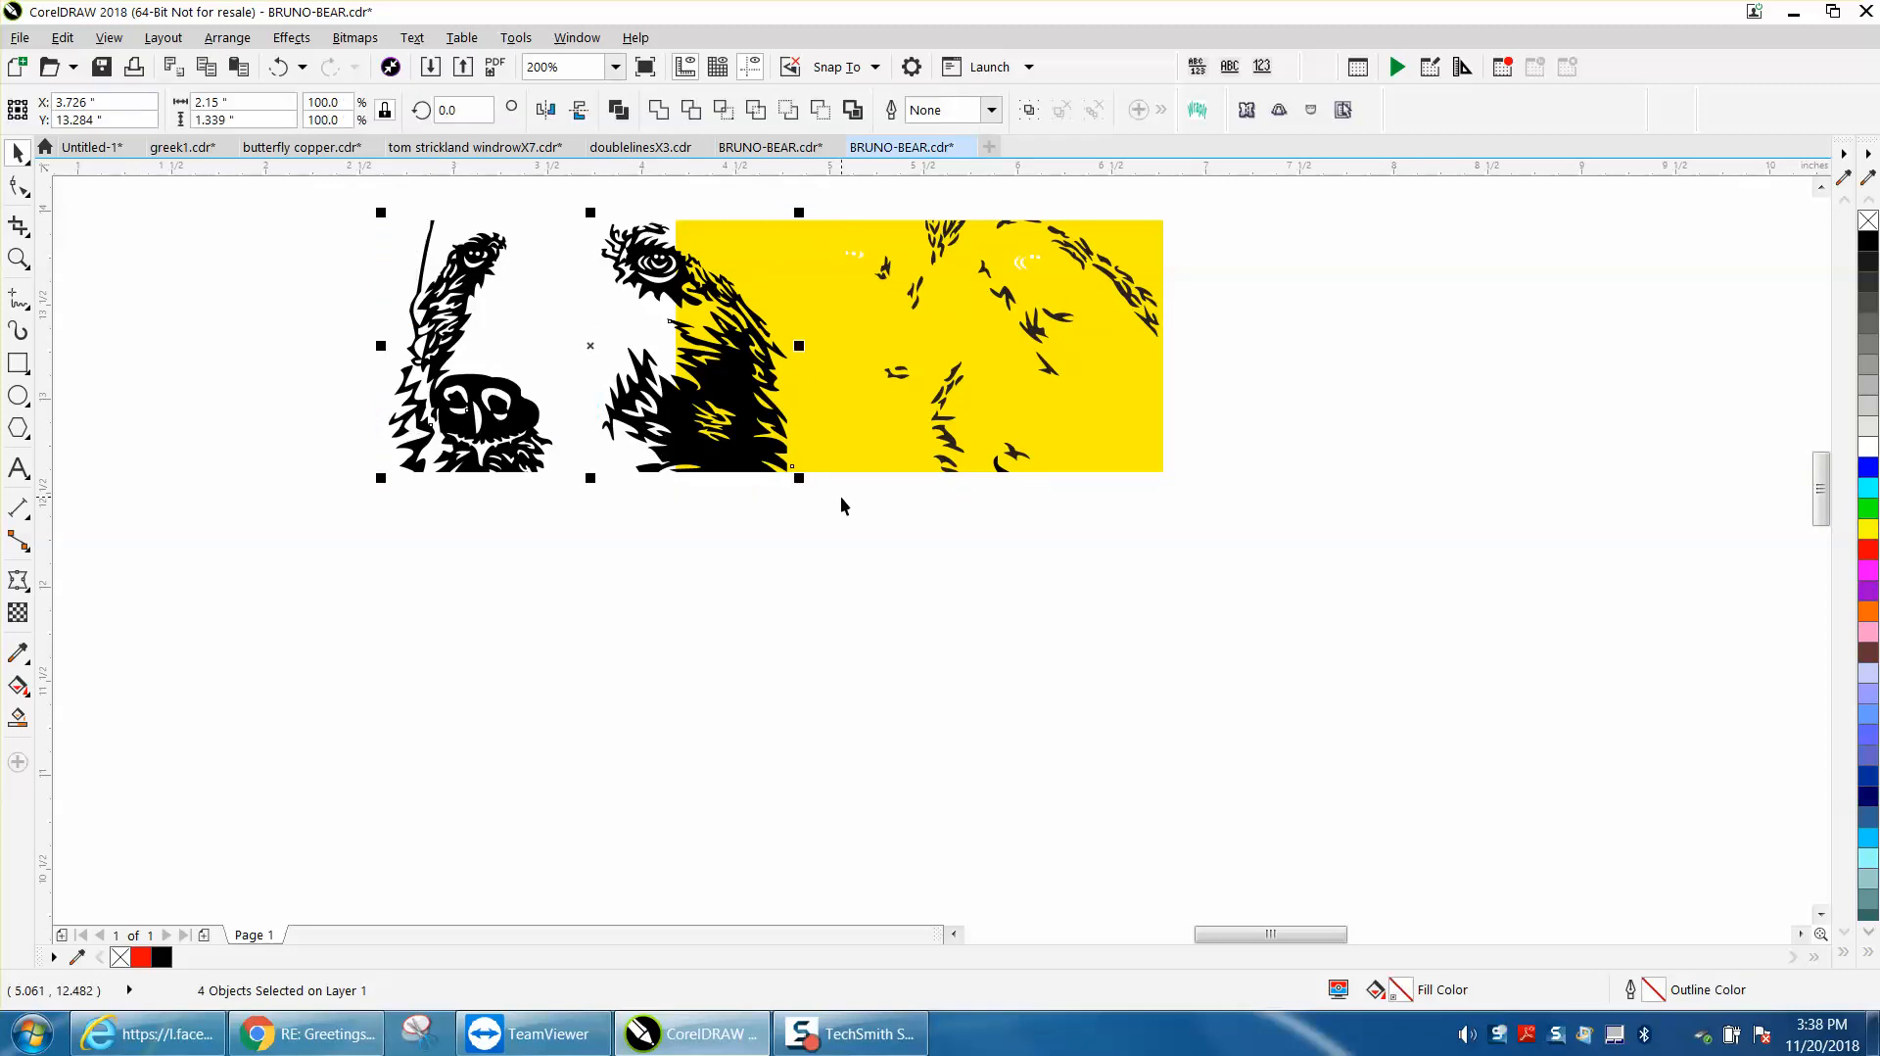
key(Right)
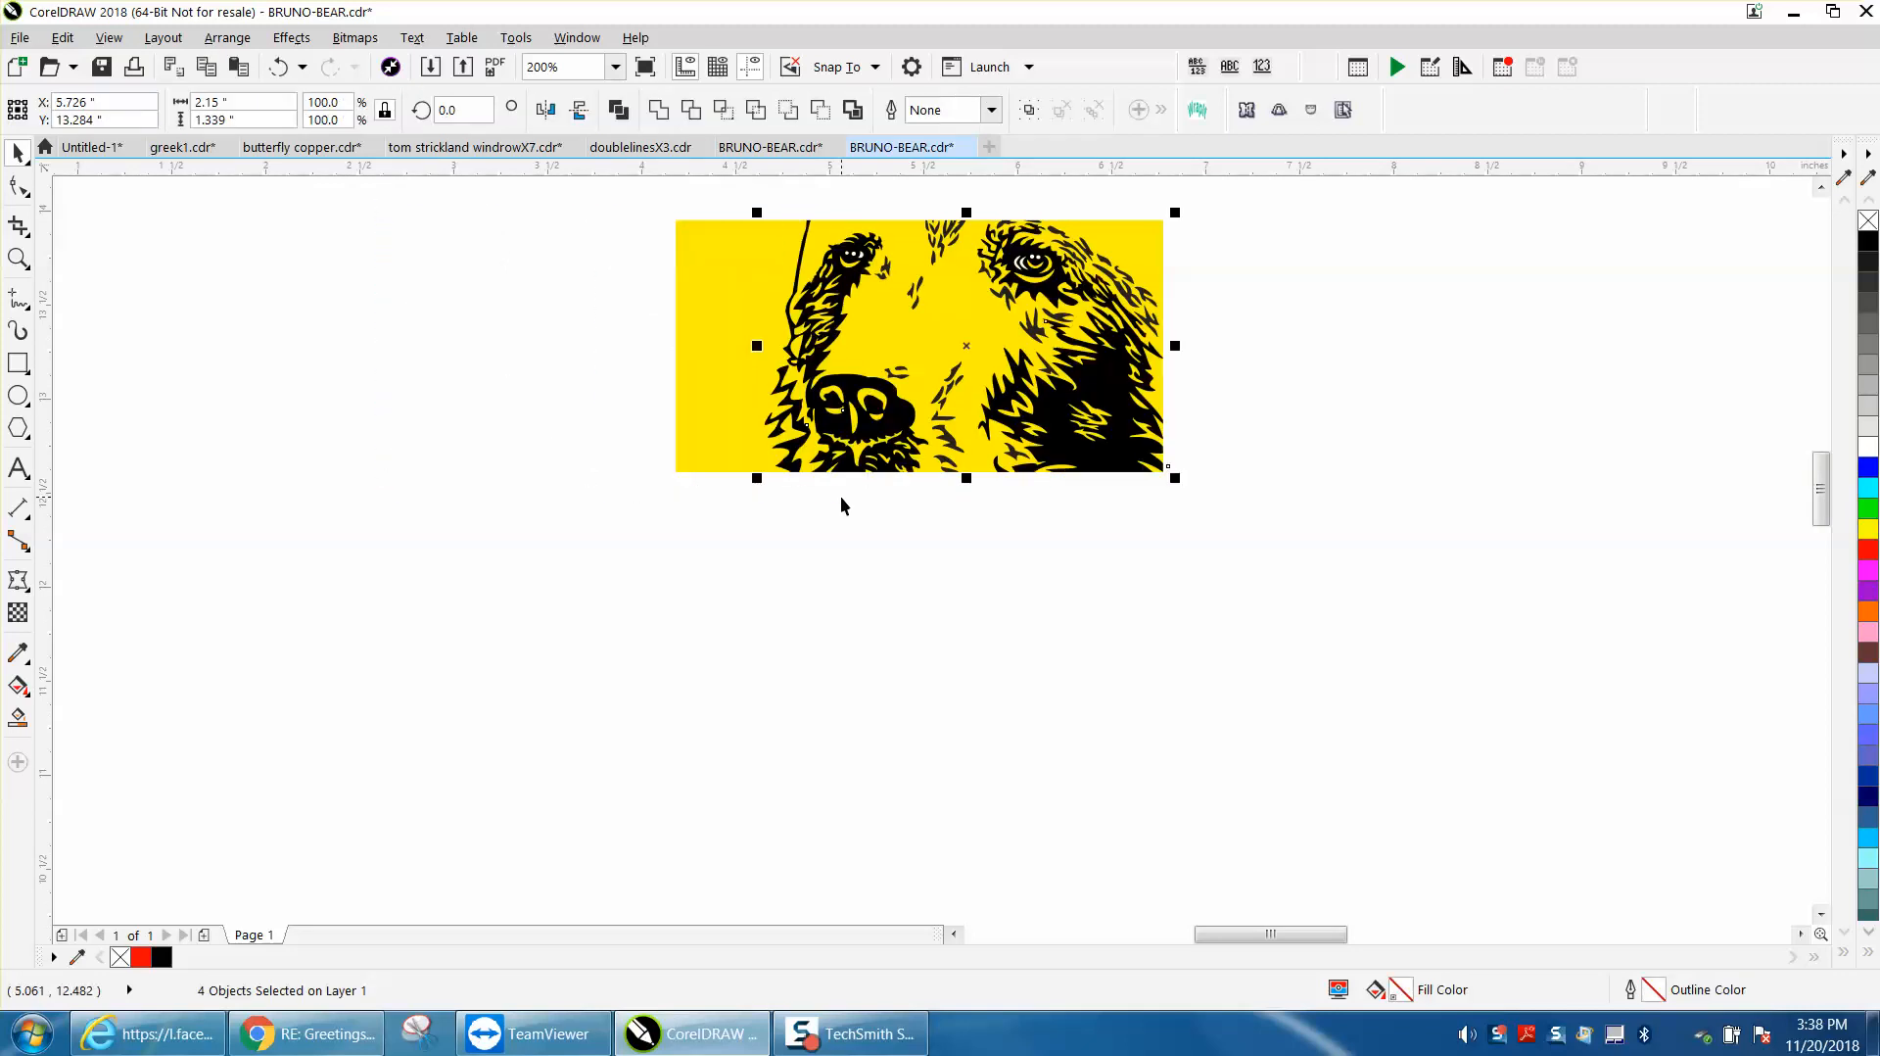
click(709, 507)
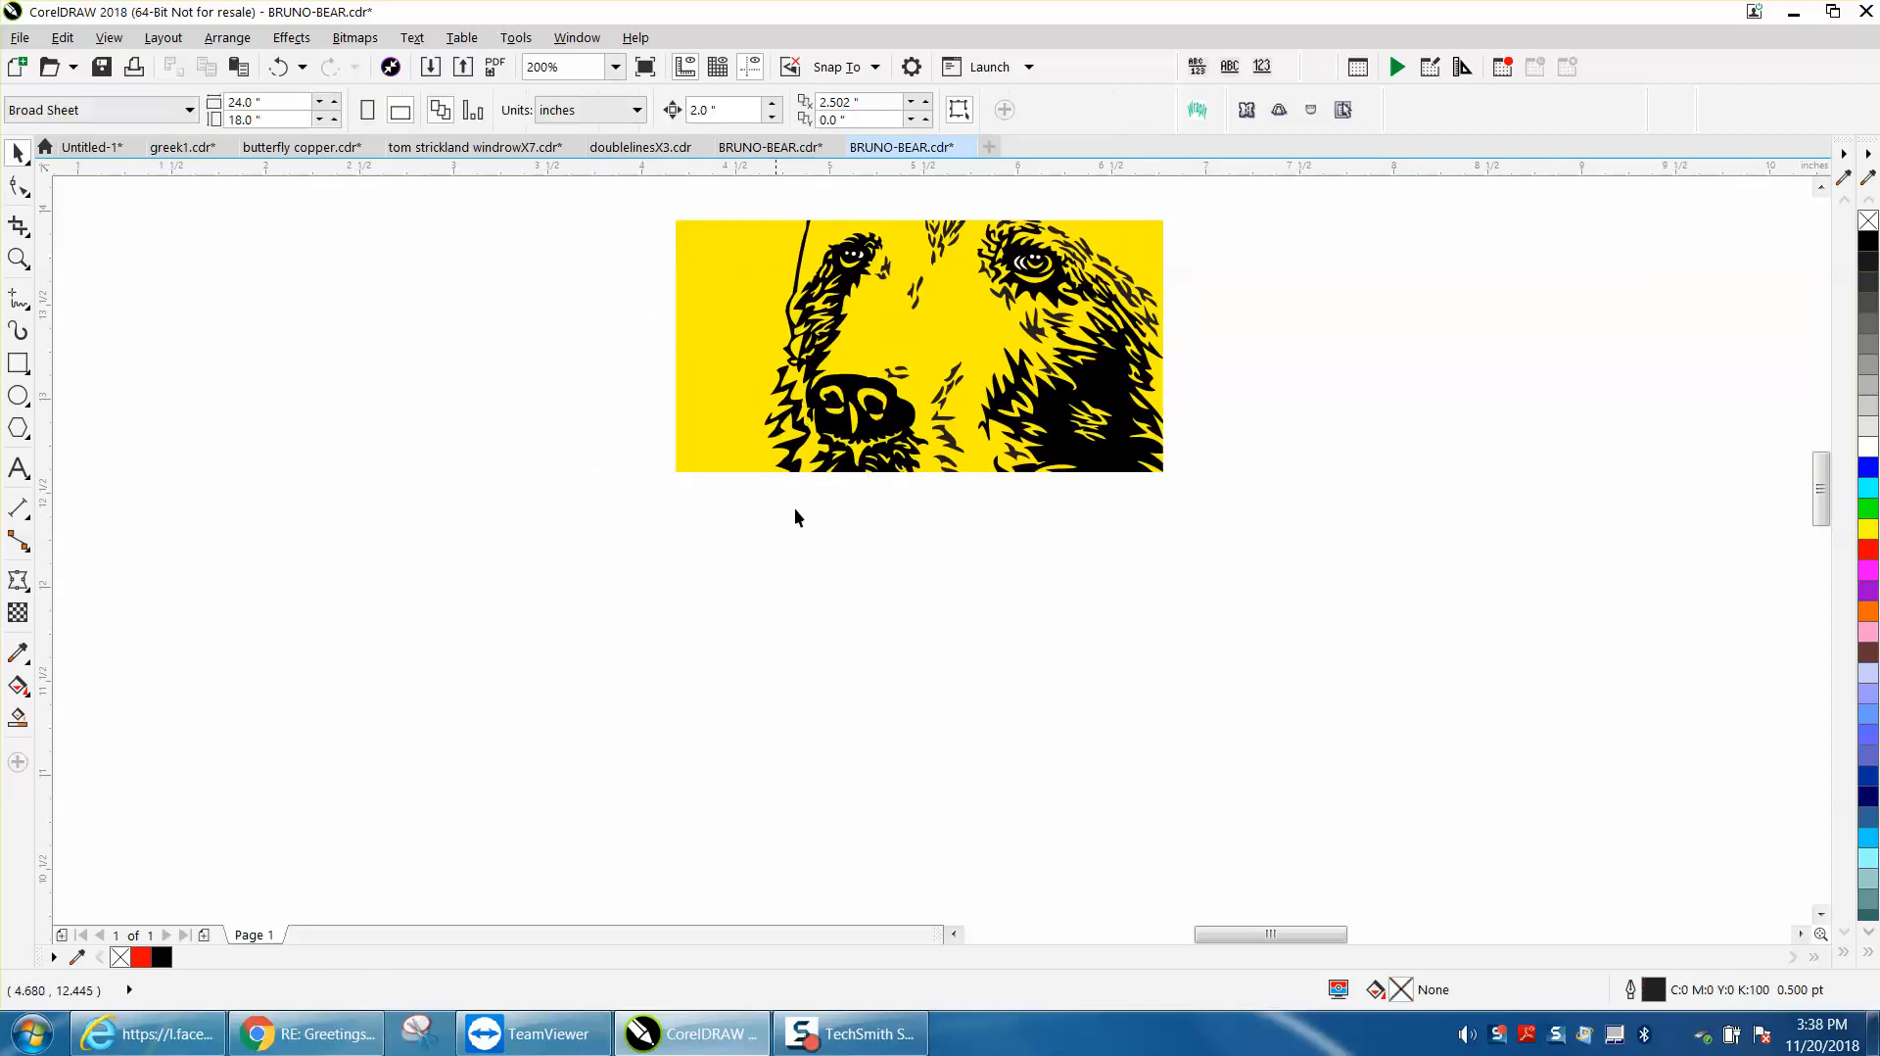
Examine the eyes and fur up close and compare the fill colours of a small cheek tuft and the large fur area
click(17, 258)
drag(802, 233, 1167, 325)
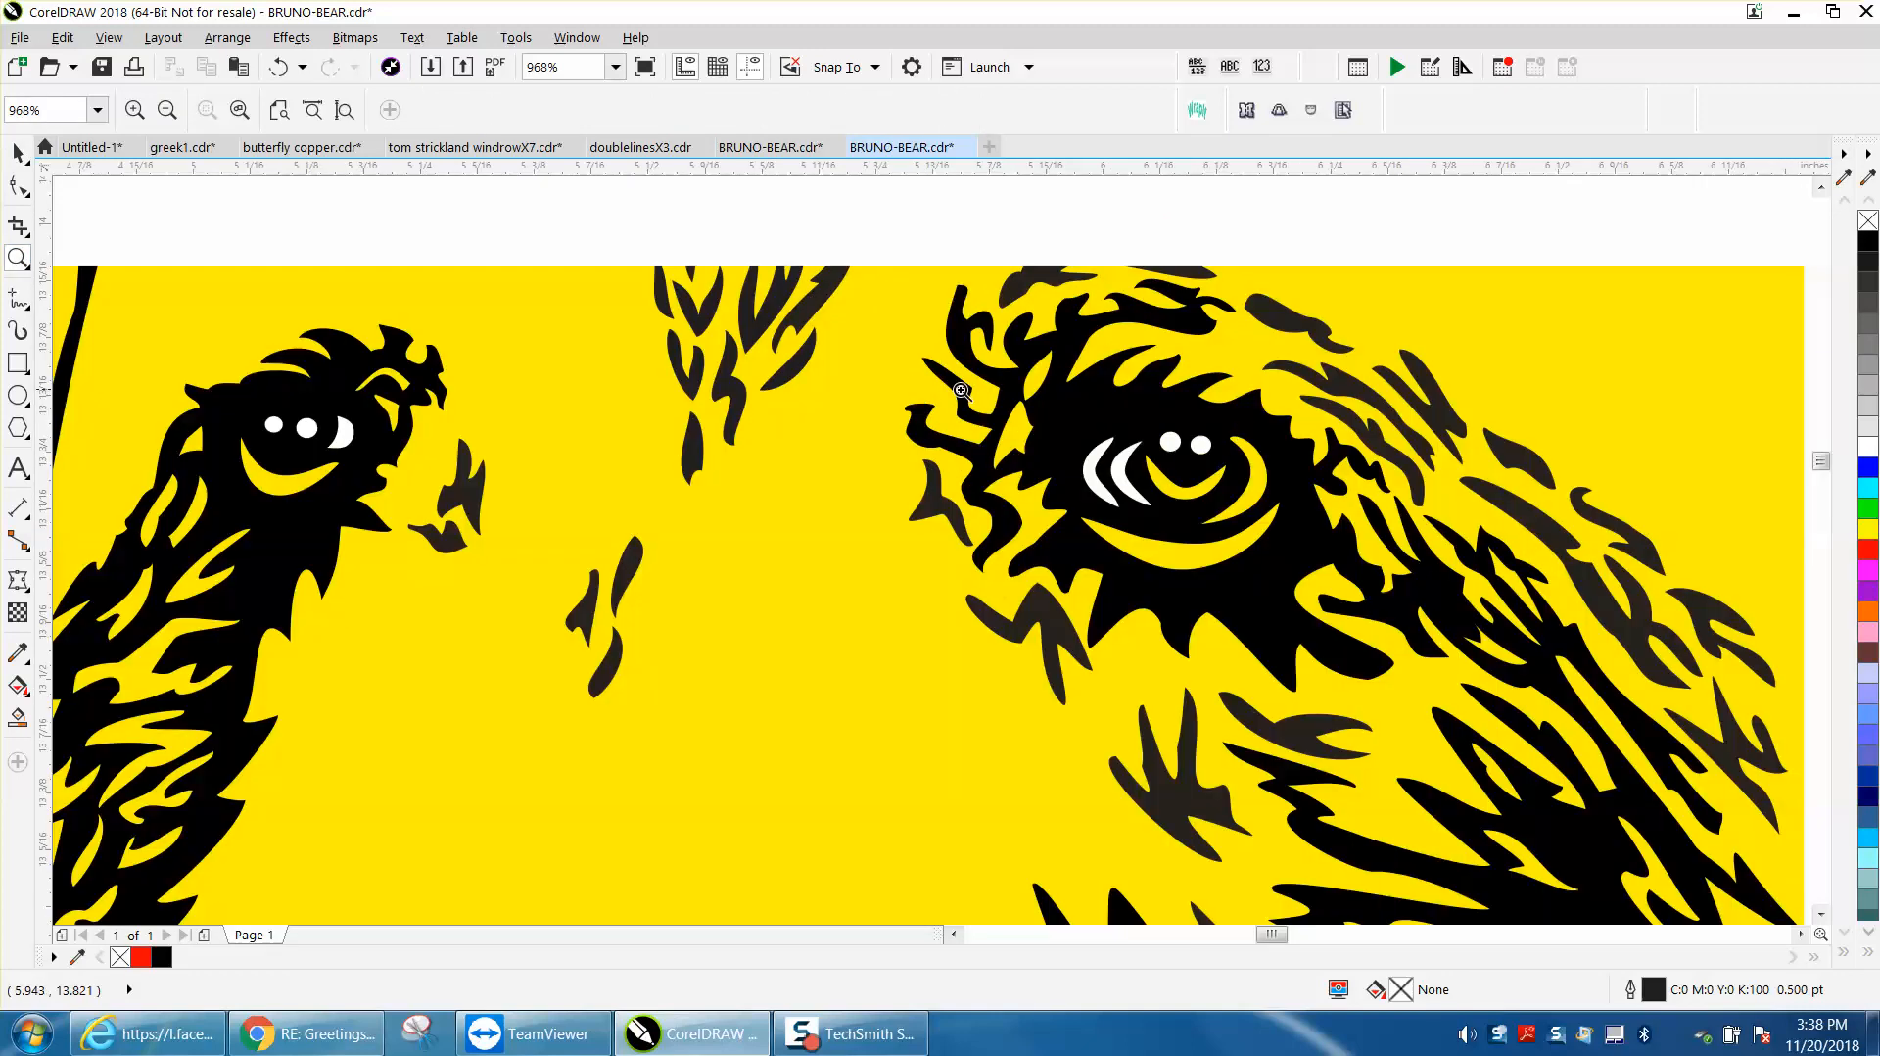
right_click(1123, 468)
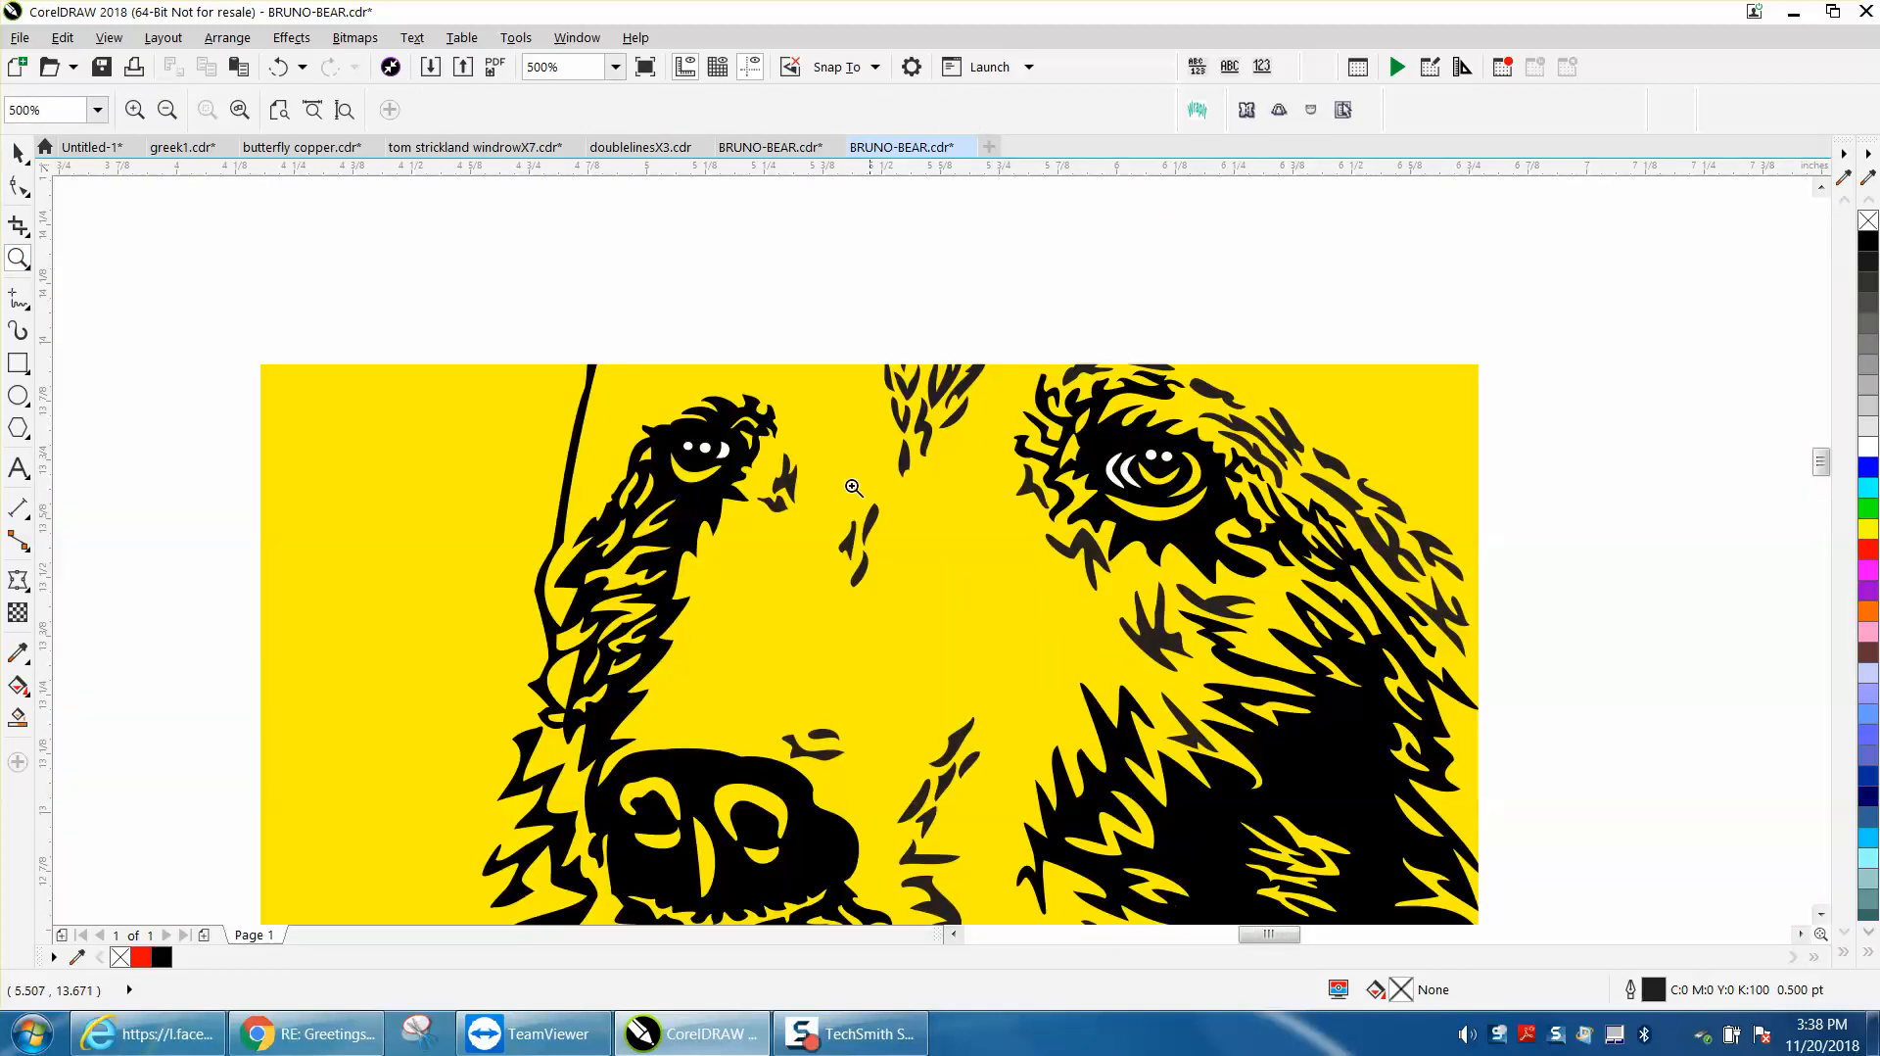
drag(799, 459, 1293, 735)
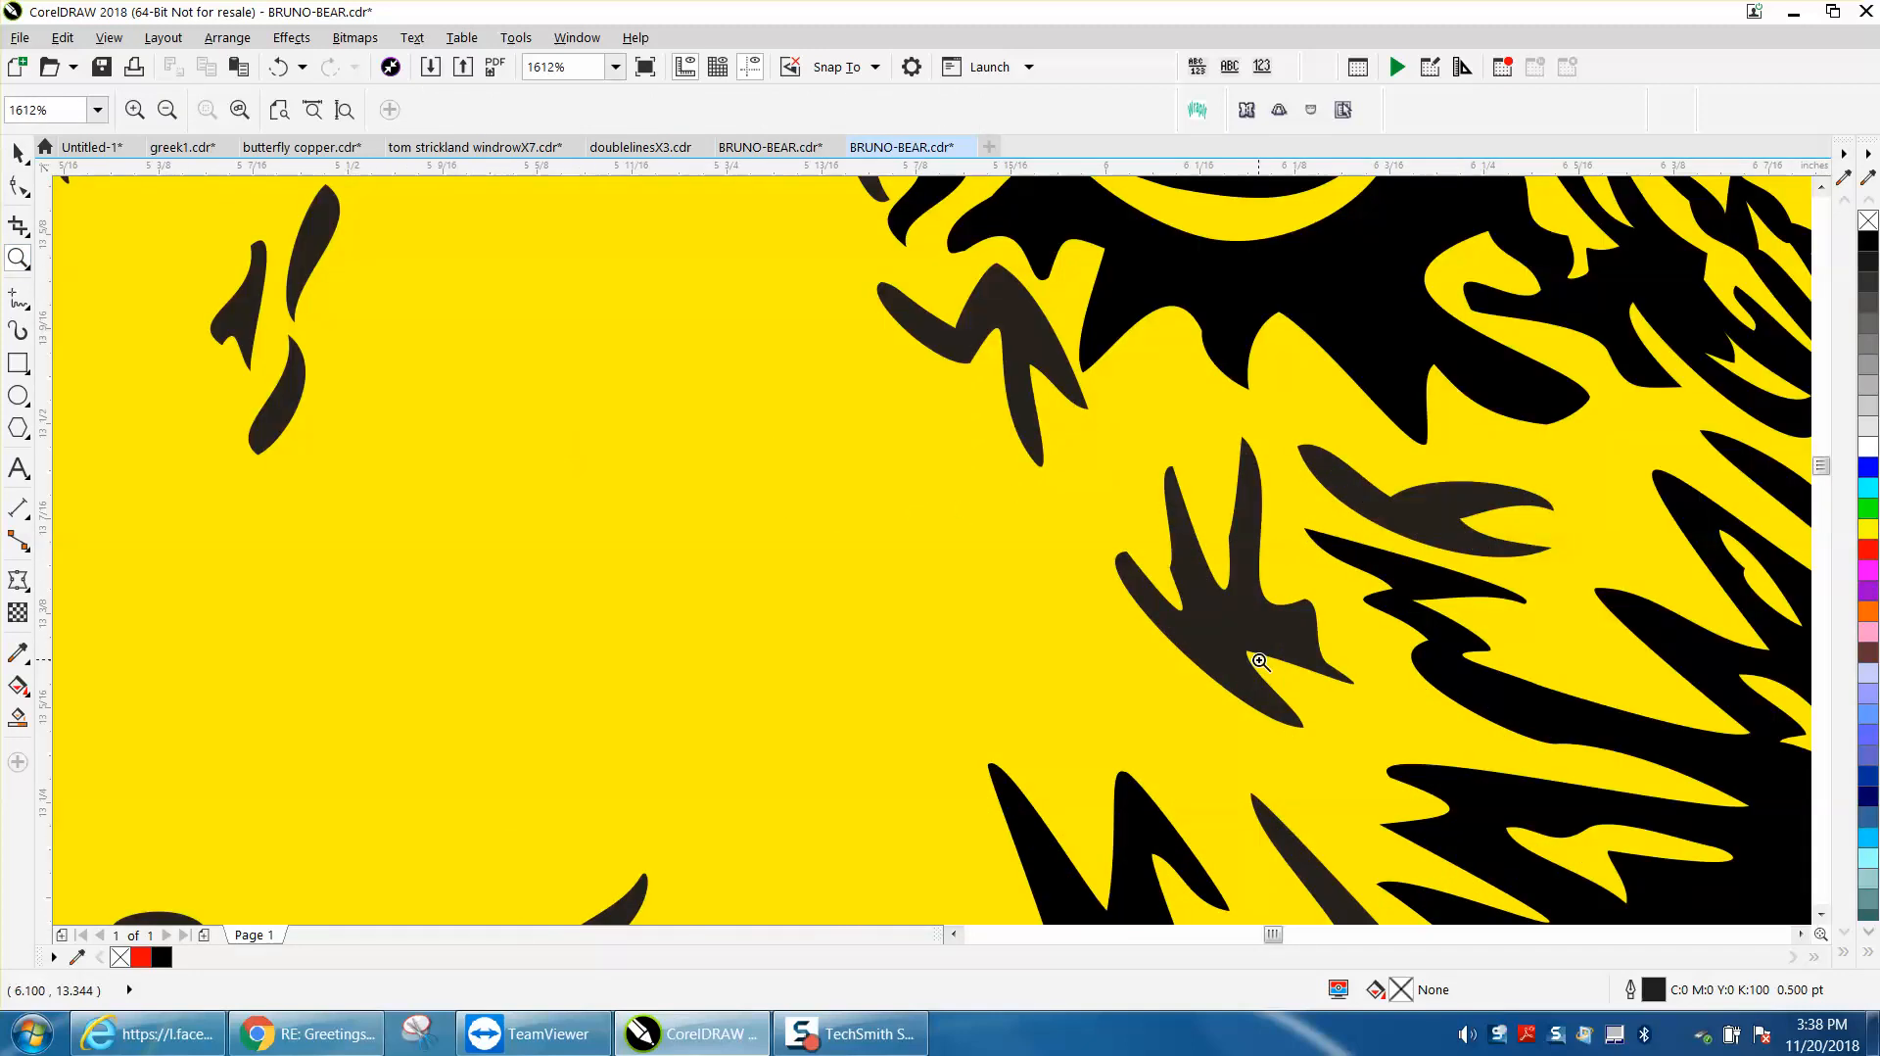
right_click(1202, 637)
right_click(1204, 636)
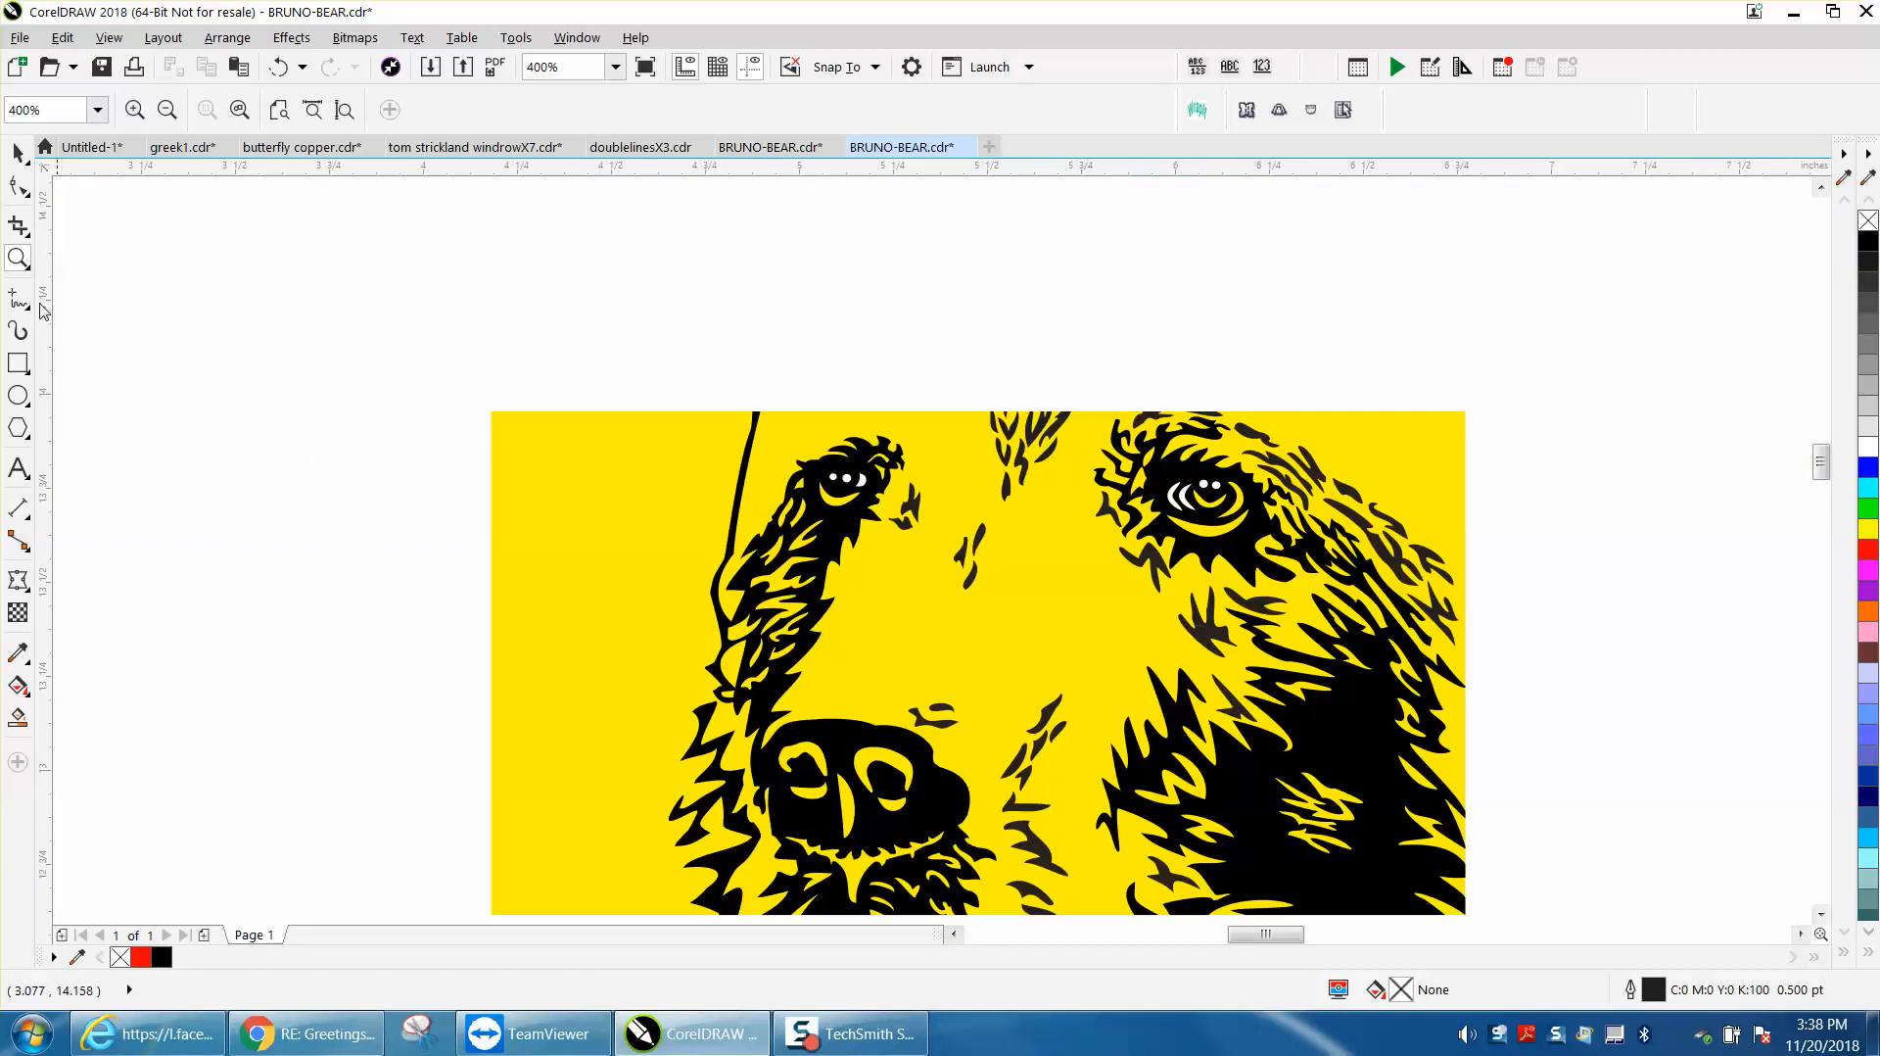
click(17, 154)
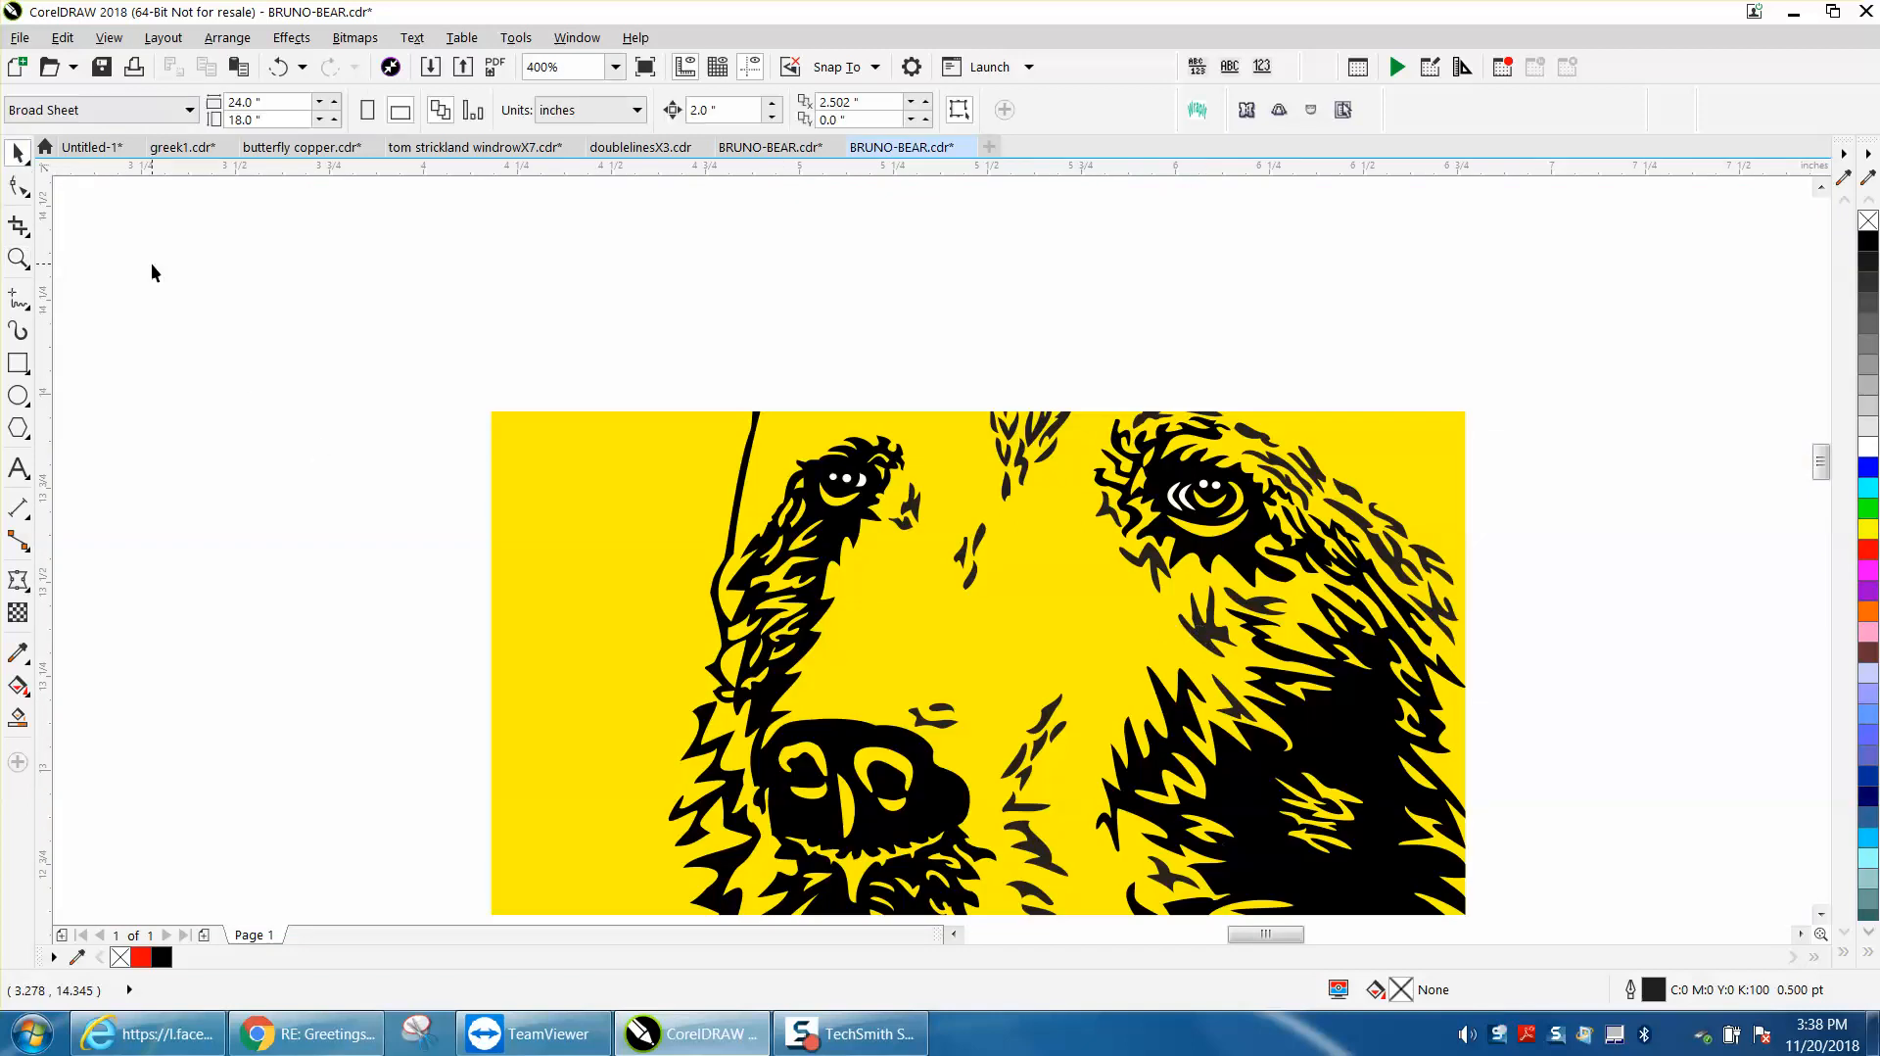
click(1206, 627)
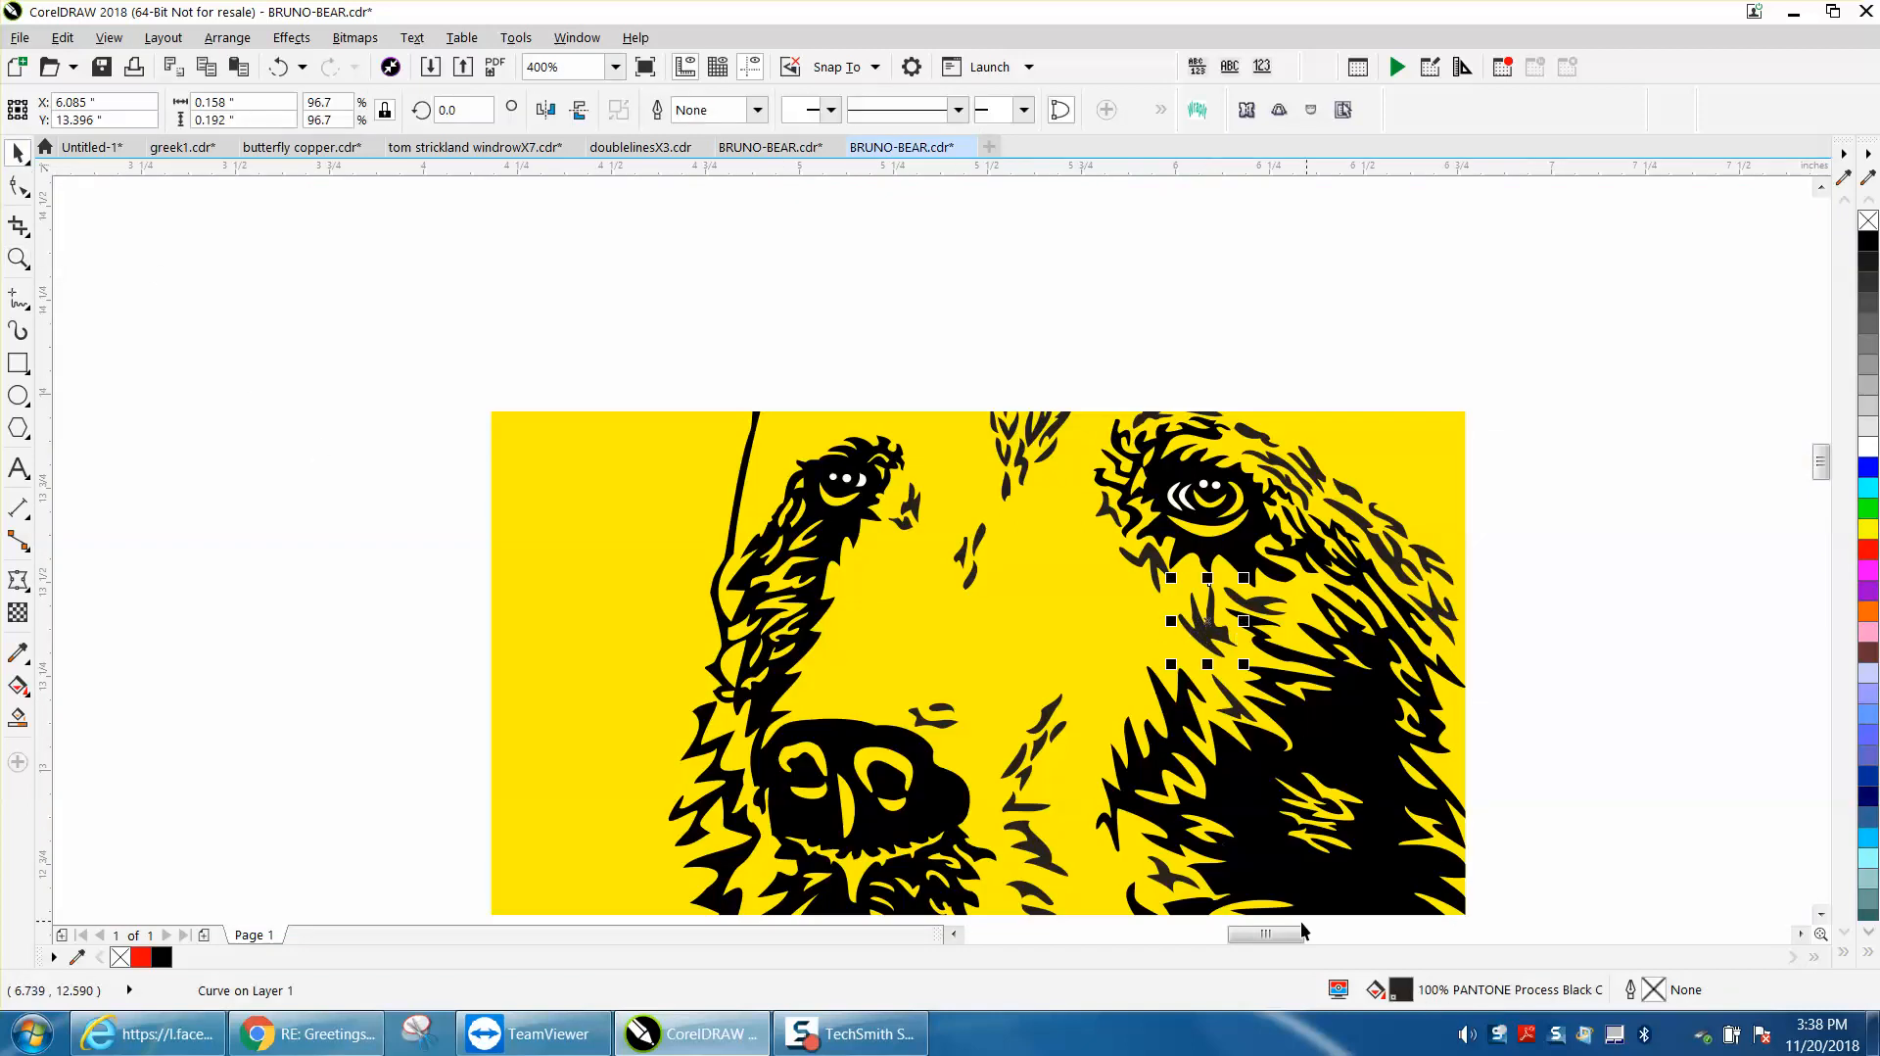
click(1553, 756)
click(1355, 739)
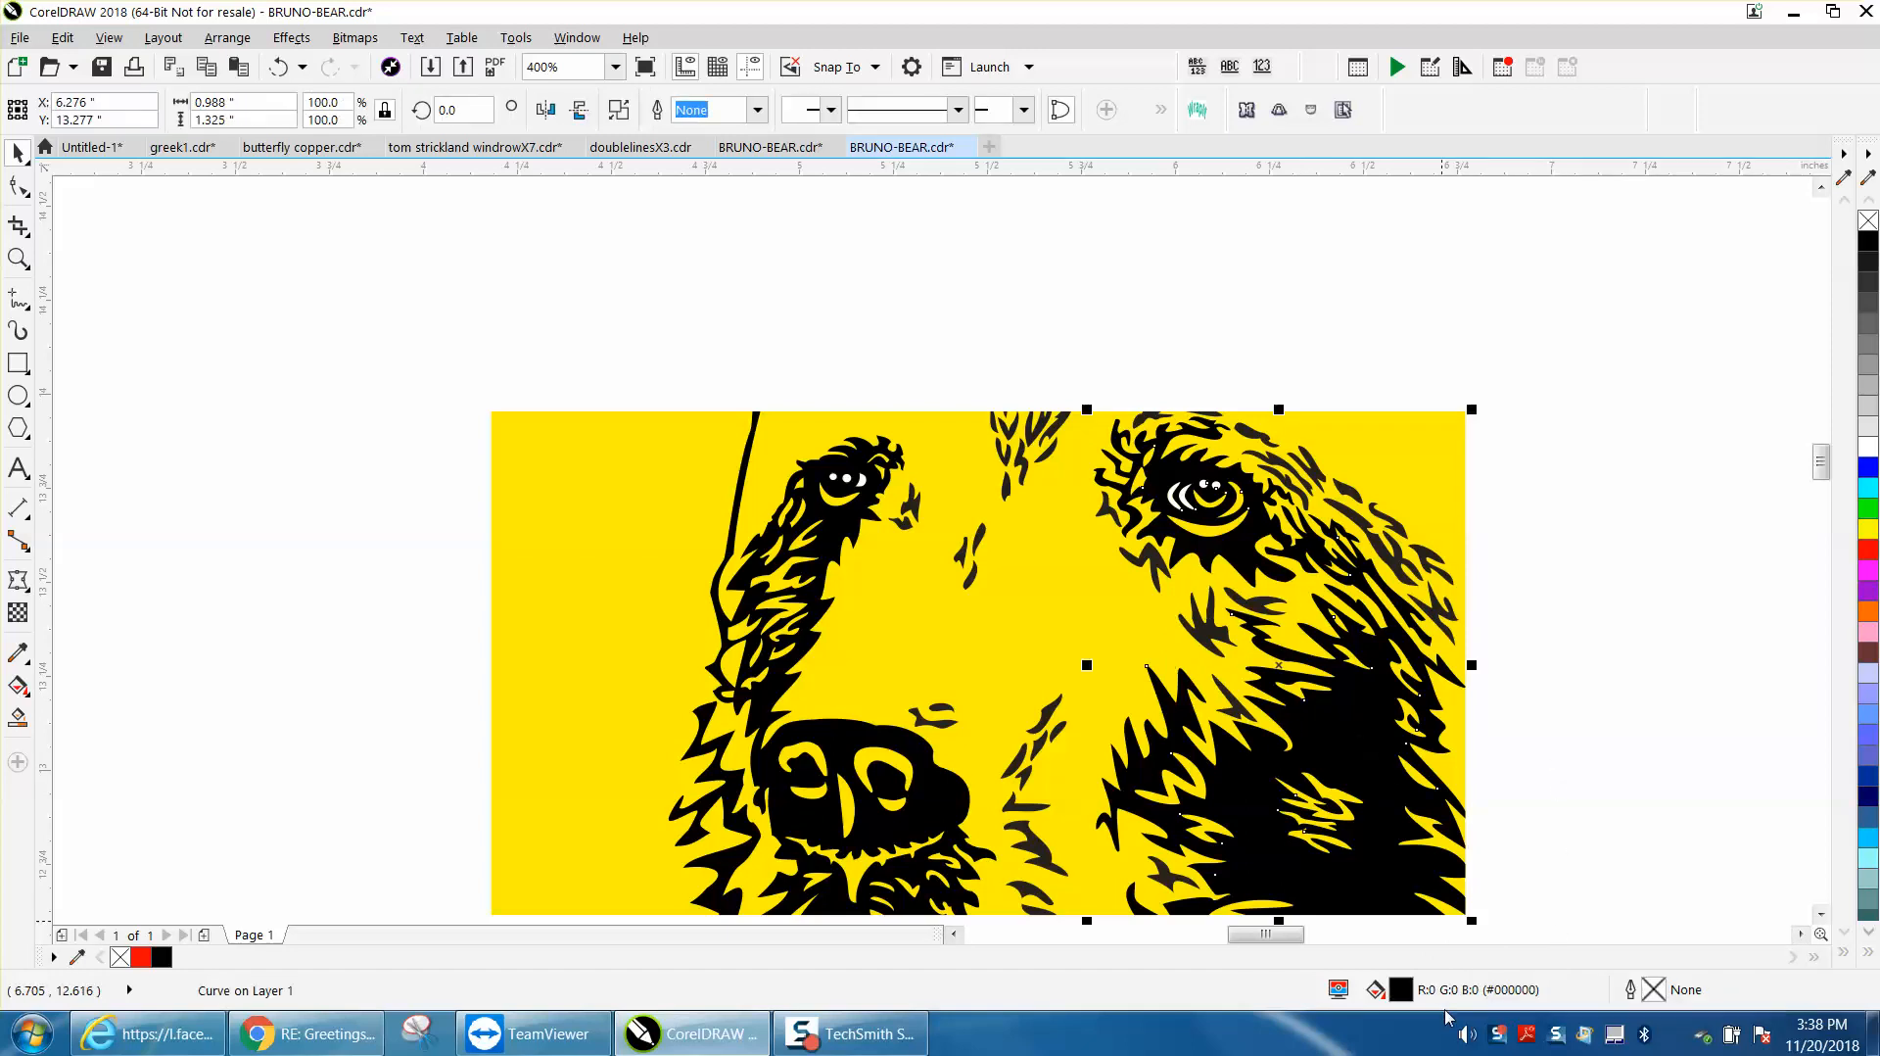
Move the uppermost small tuft between the nose and right cheek onto the black fur's edge to compare their shades
click(18, 257)
drag(1031, 692, 1139, 767)
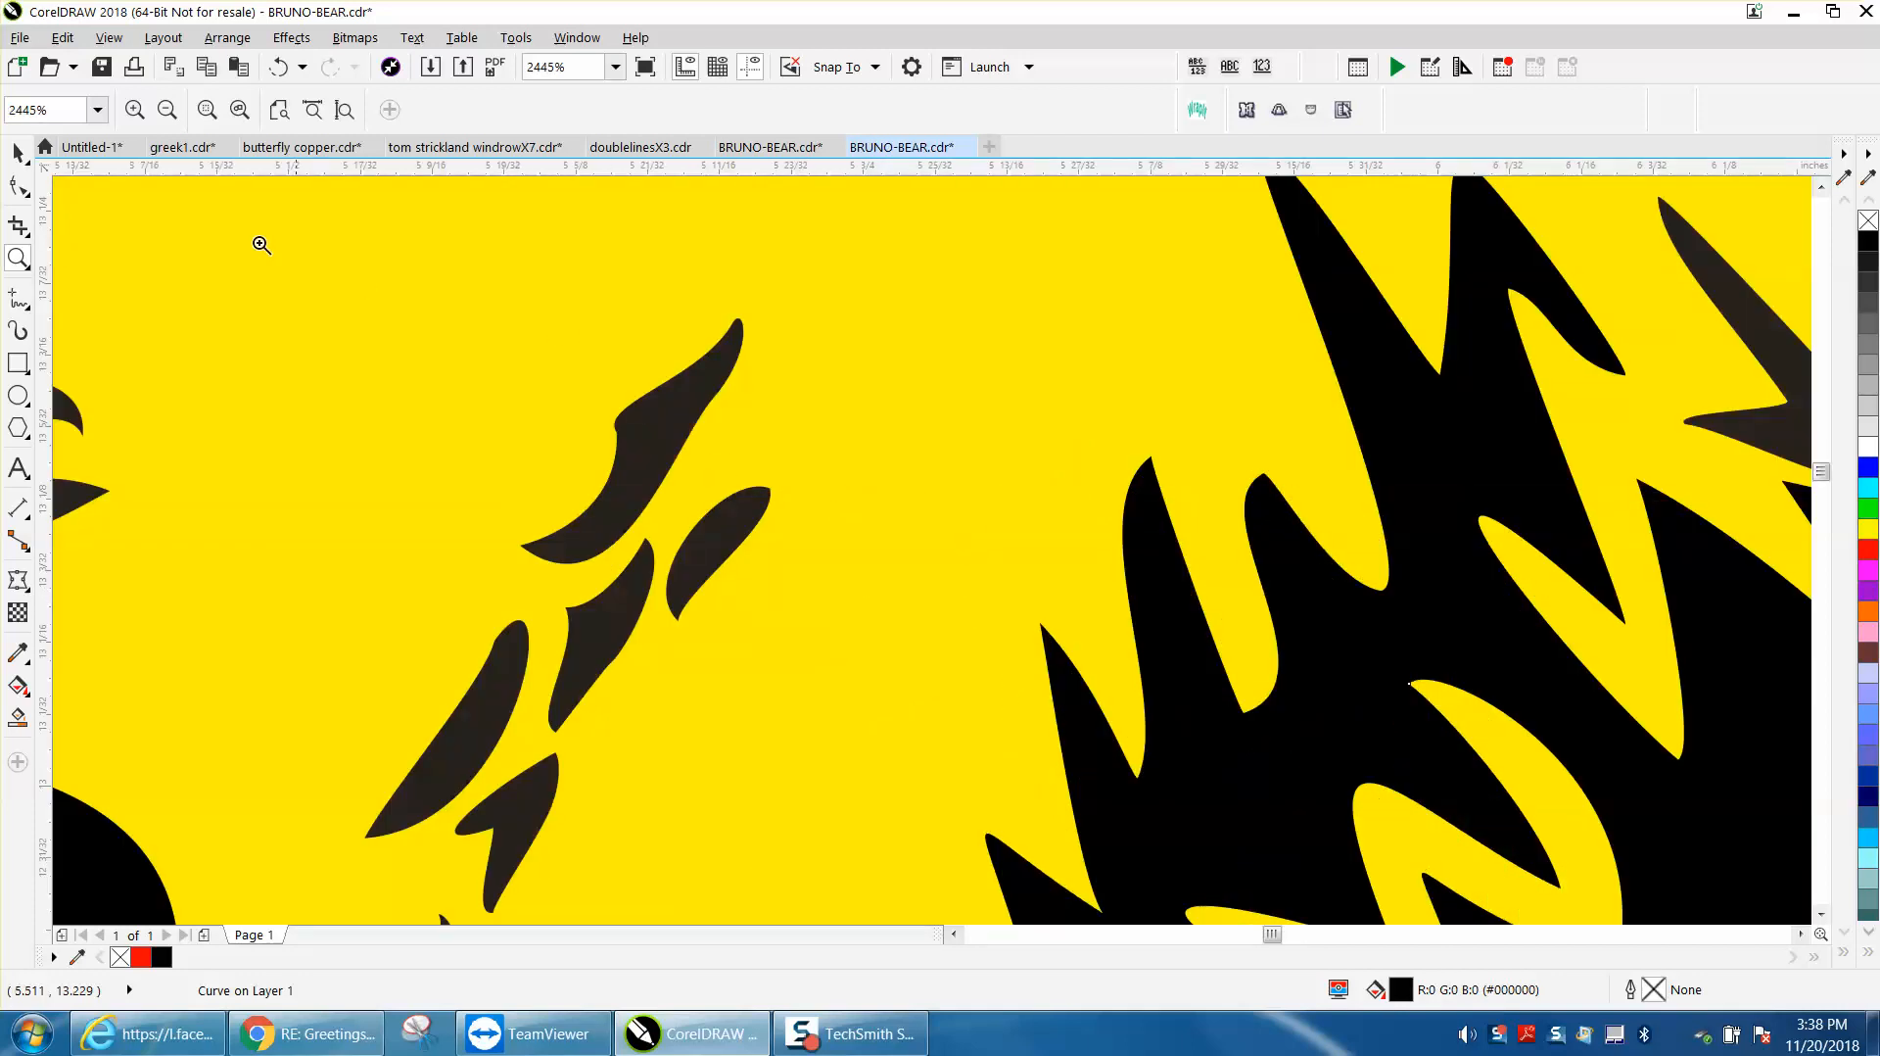
click(21, 159)
click(653, 420)
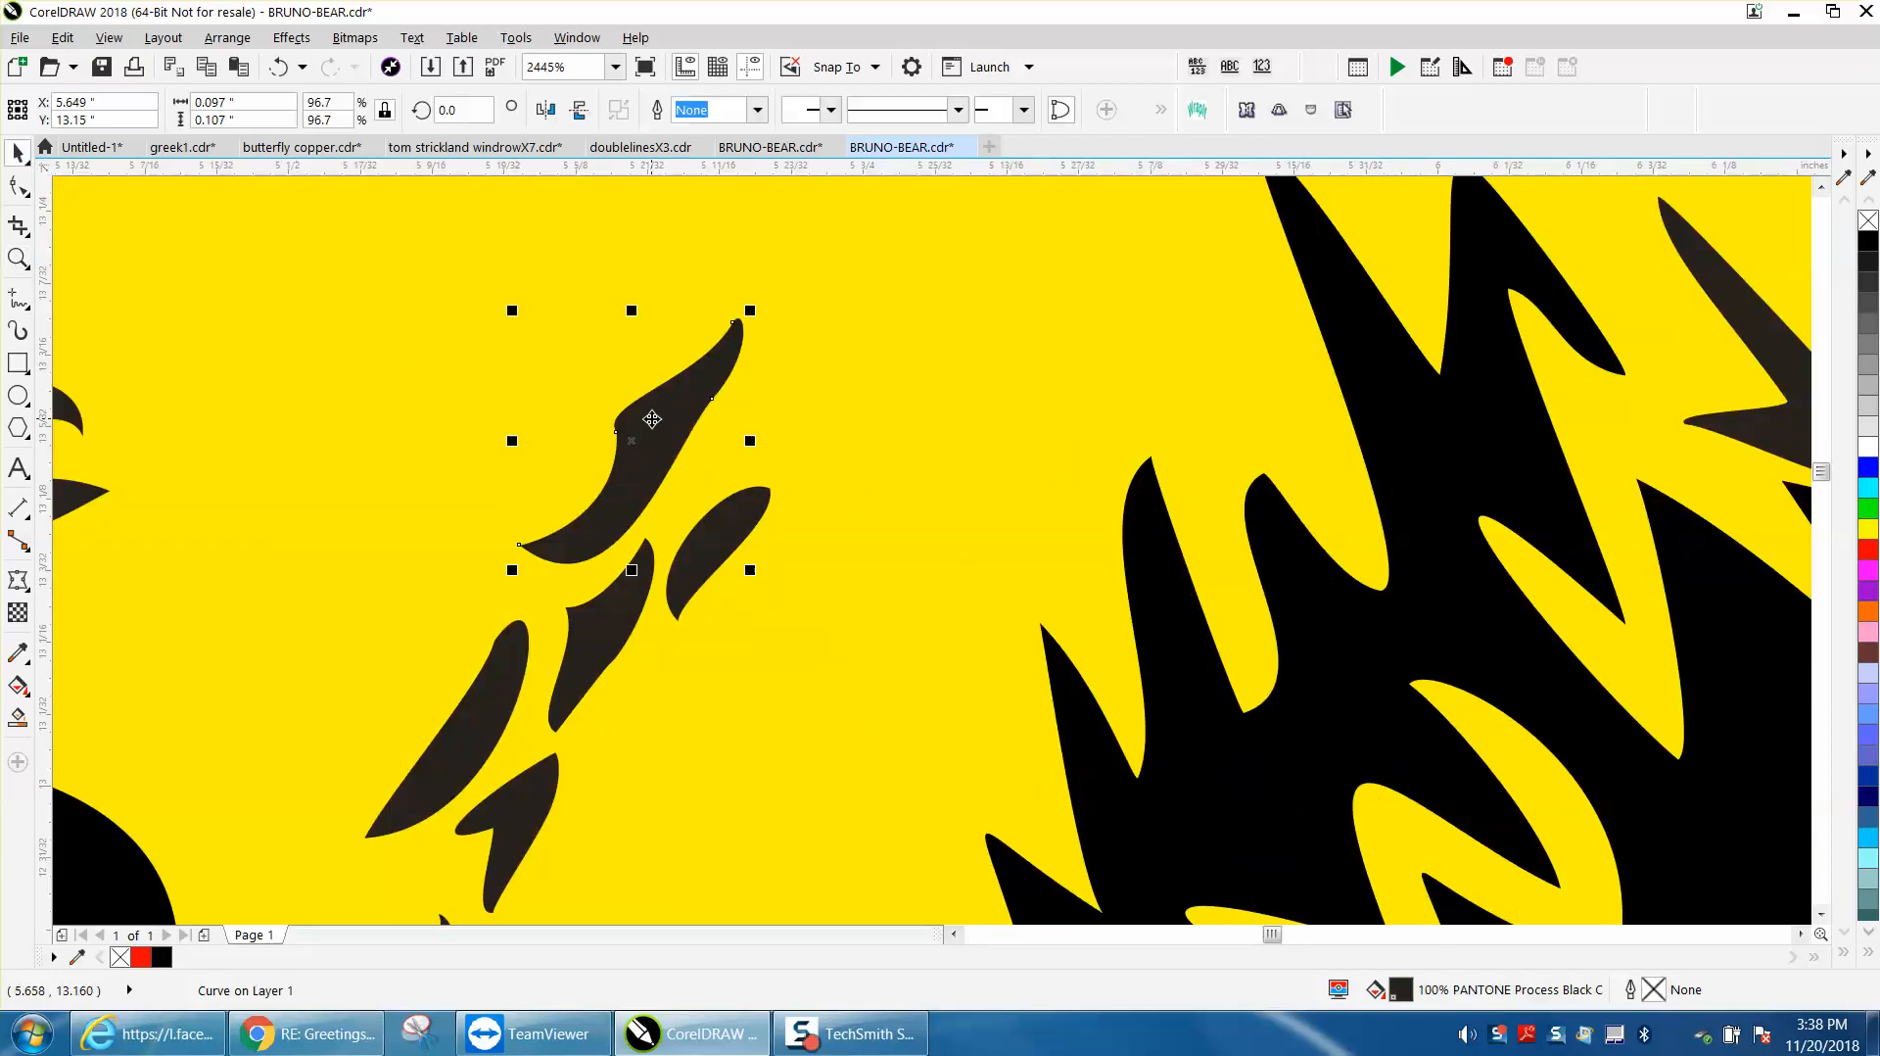
drag(657, 427, 1088, 636)
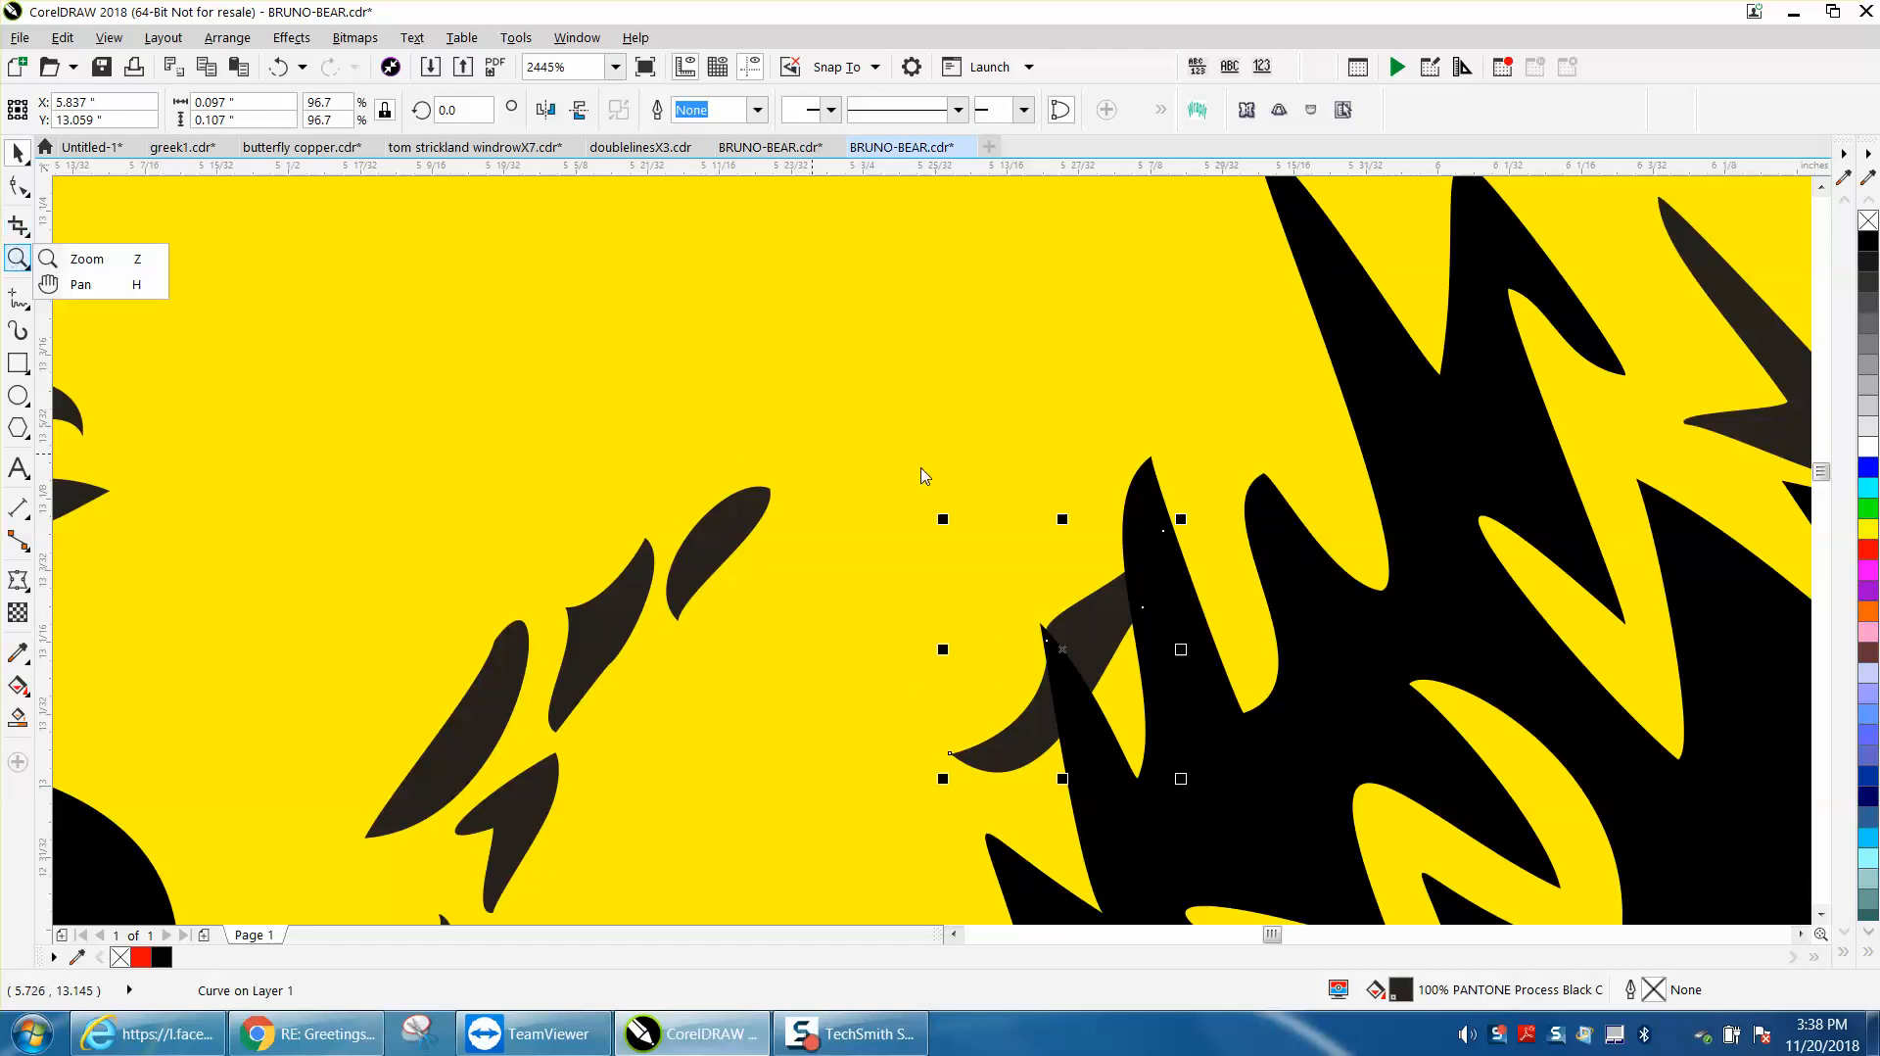
click(17, 258)
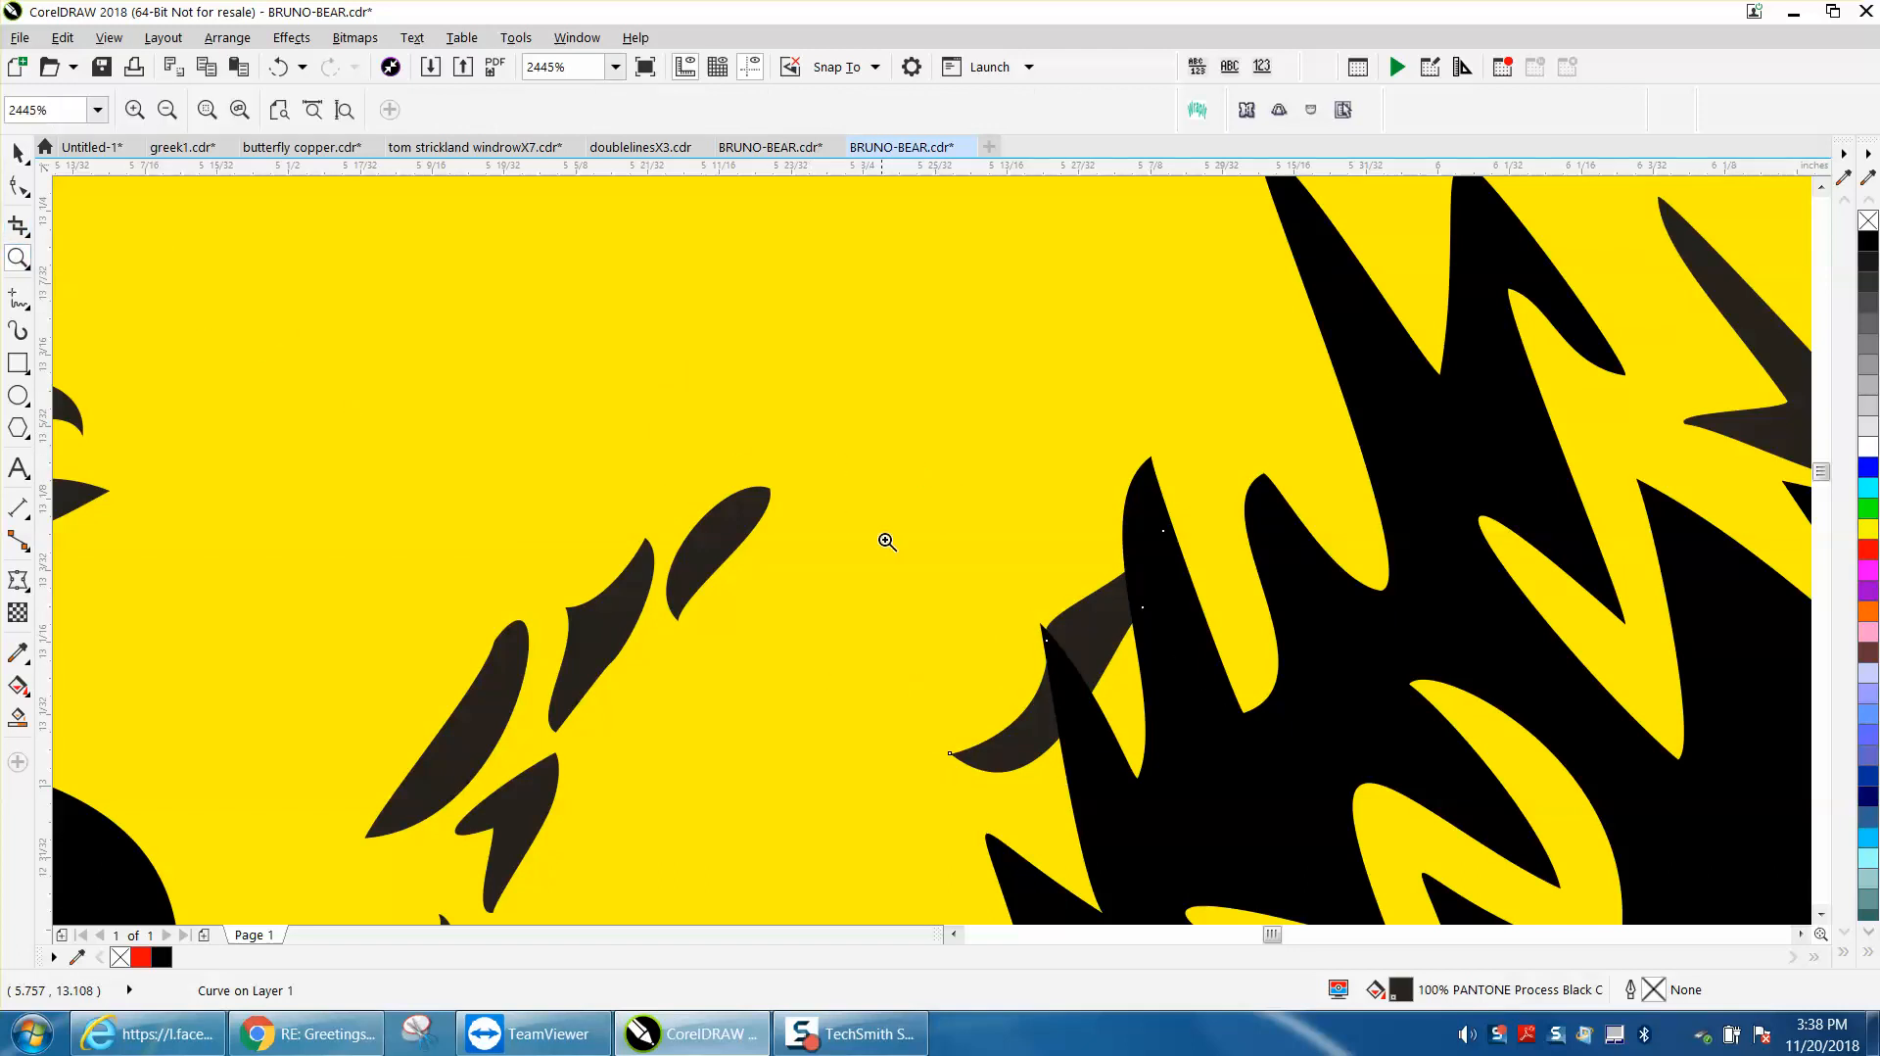
click(1152, 688)
right_click(782, 591)
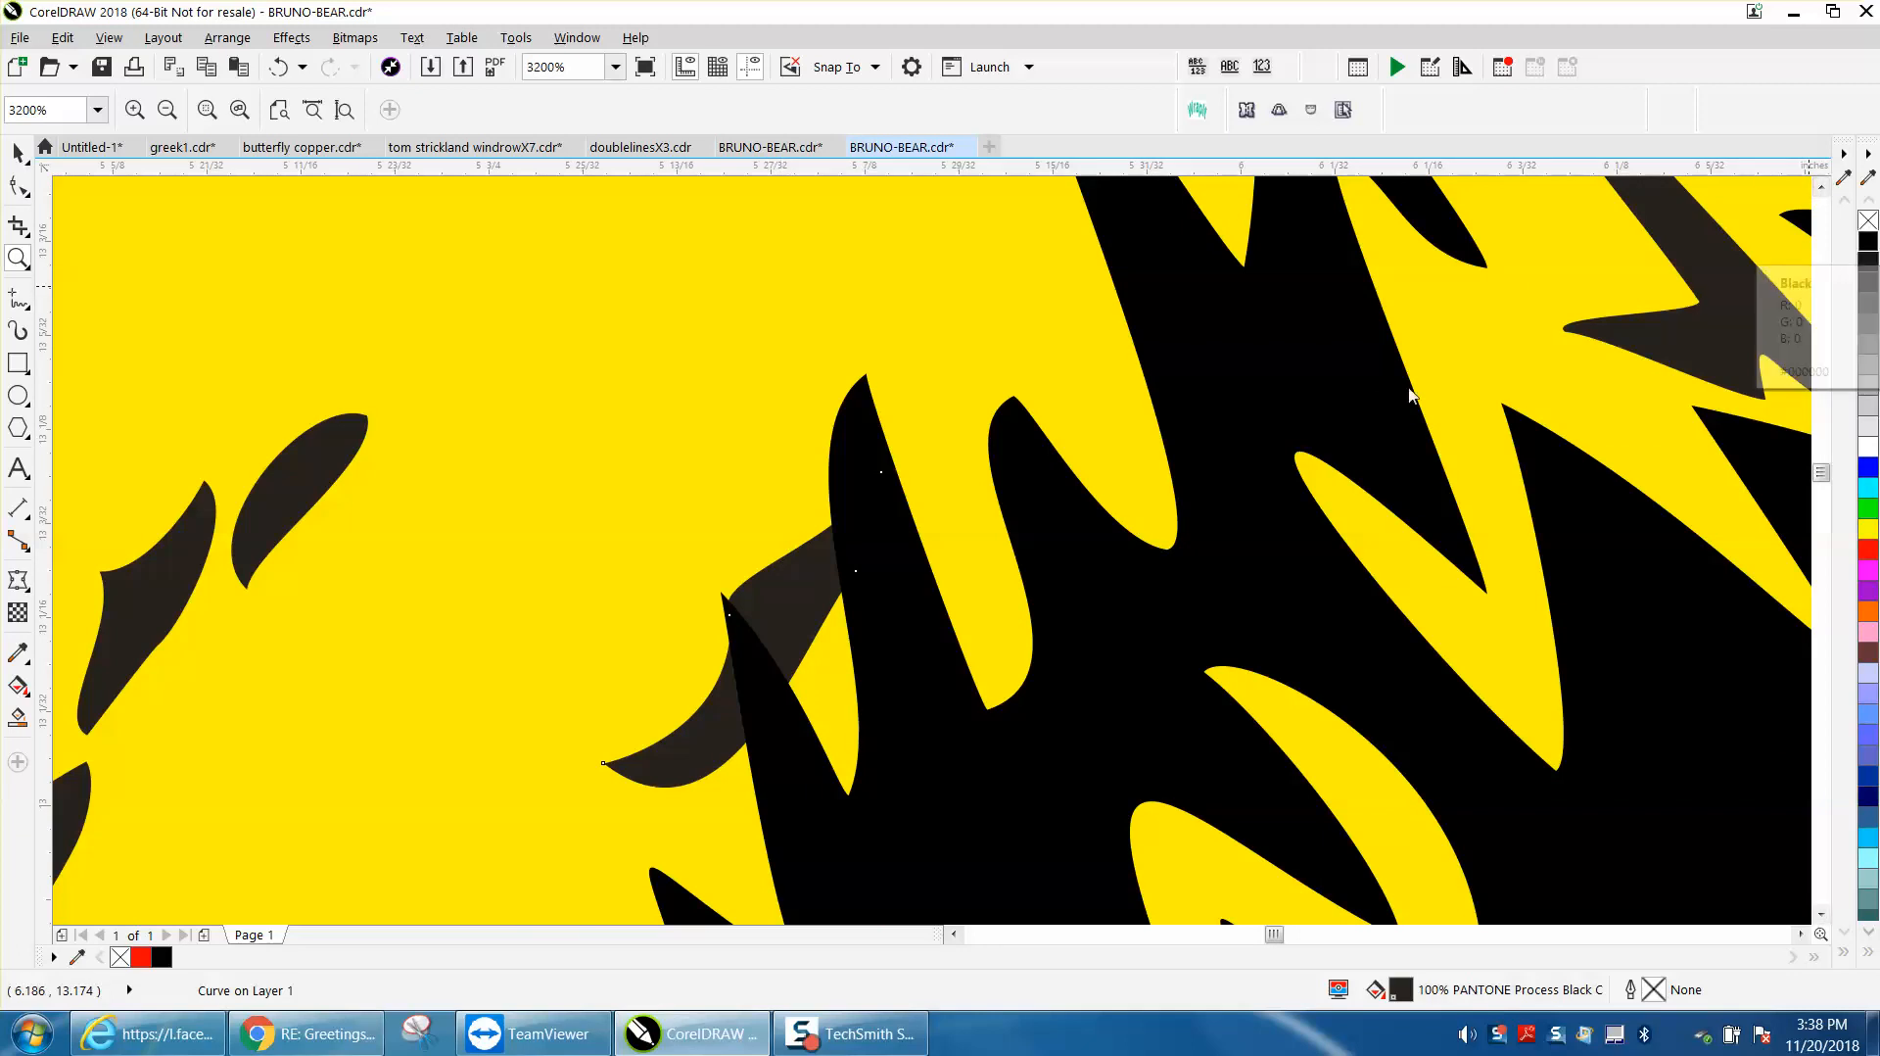
scroll(812, 616, down, 3)
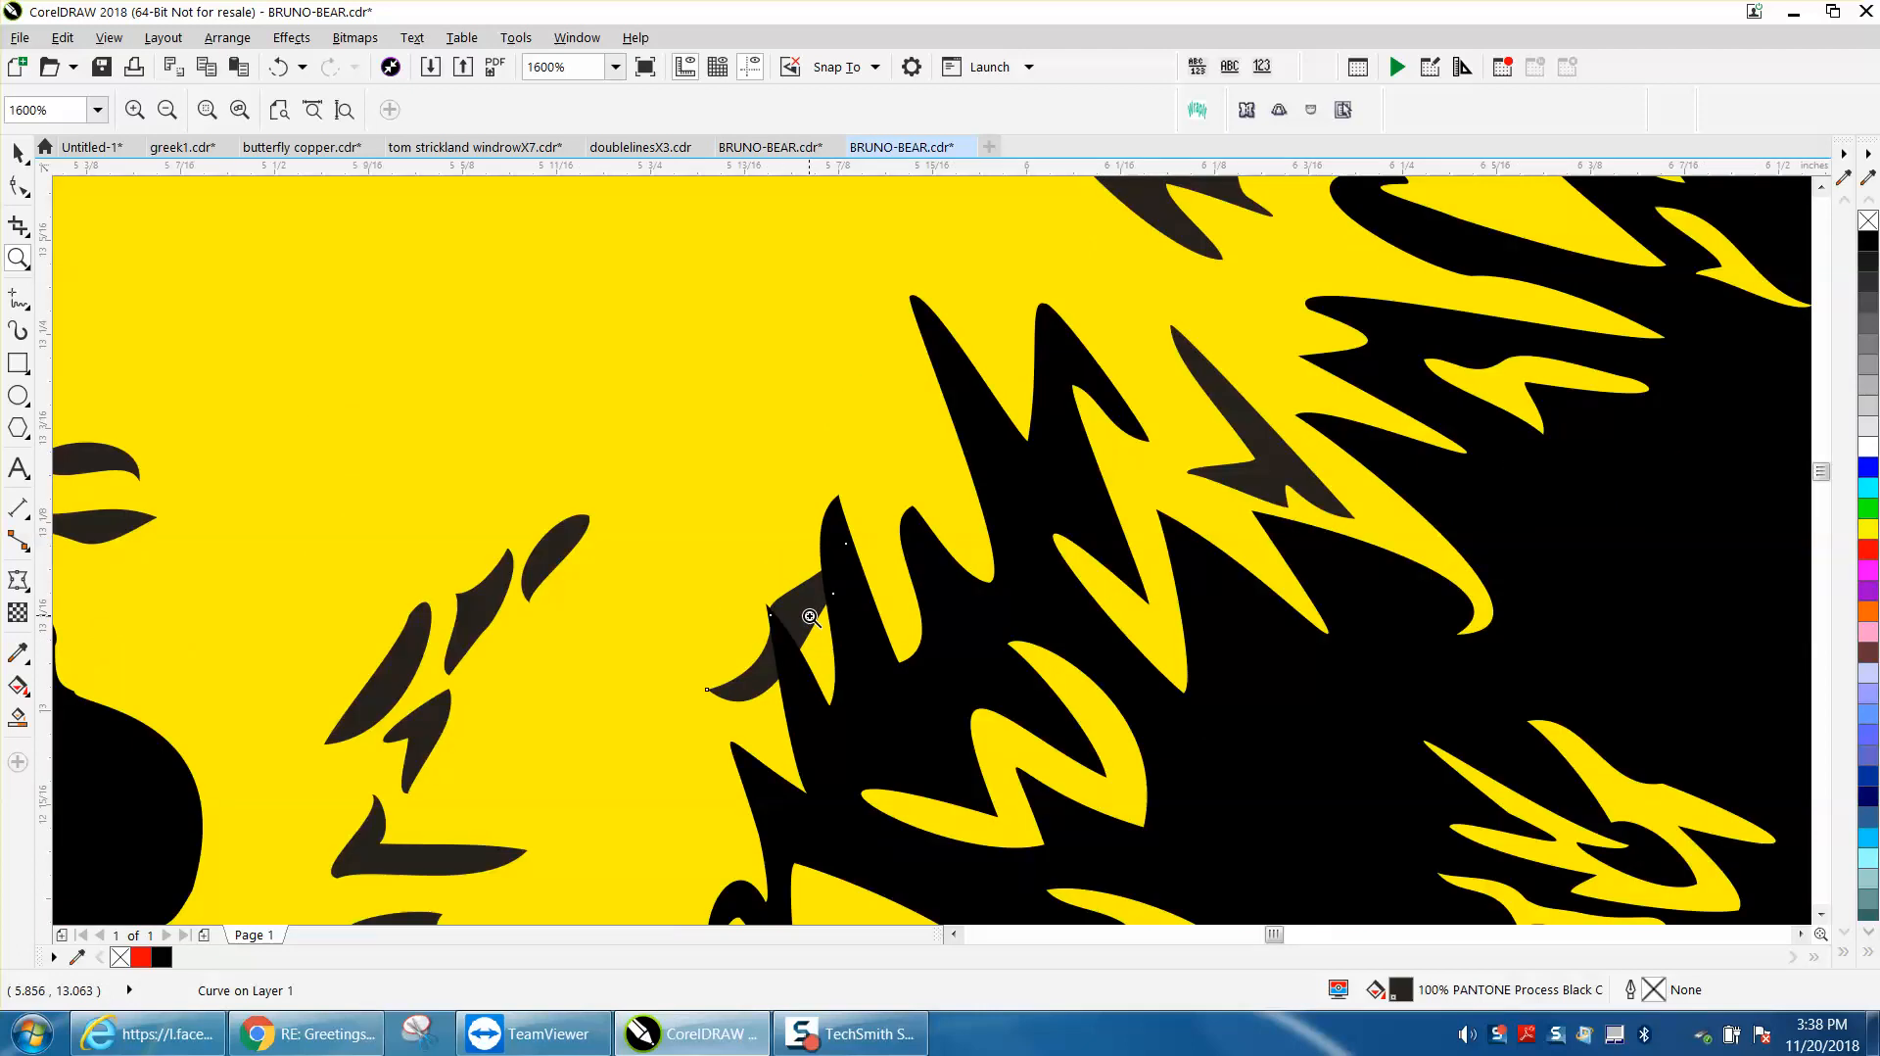